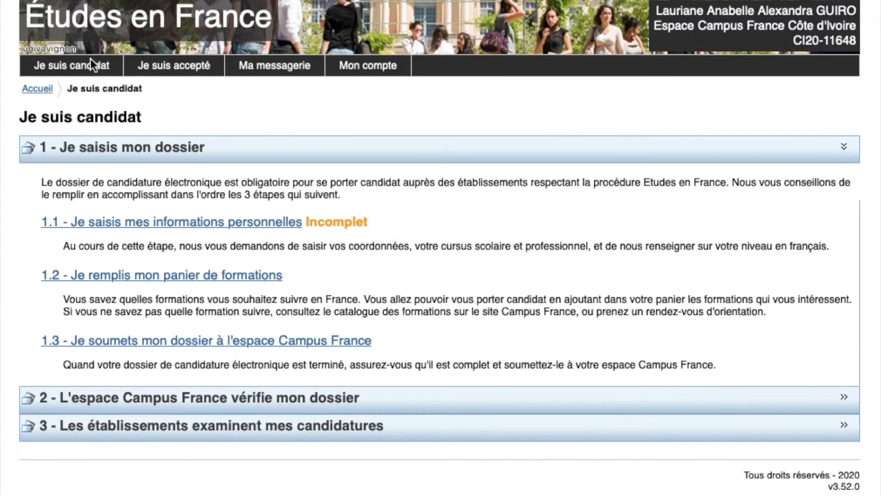
# Open step 1.1 personal information, expand 'Ma situation personnelle actuelle' and scroll to the Identité block
pyautogui.click(140, 228)
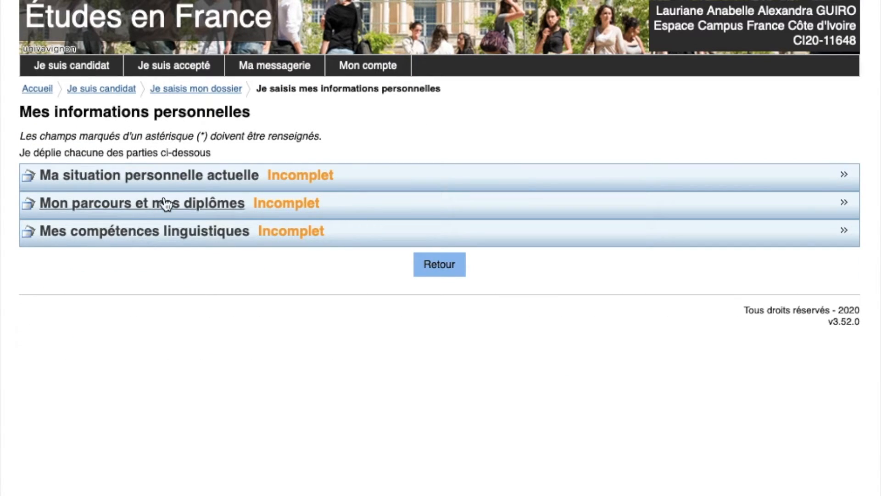
pyautogui.click(183, 186)
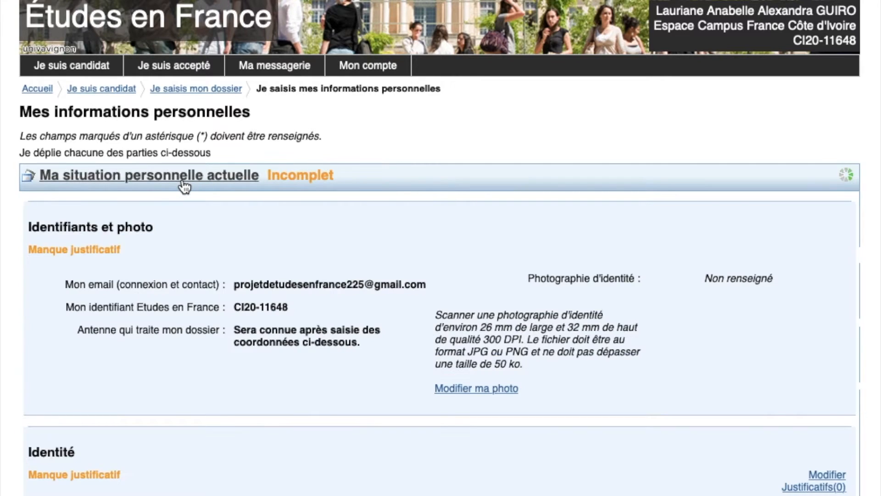
pyautogui.scroll(-3, 341, 332)
pyautogui.scroll(-2, 340, 335)
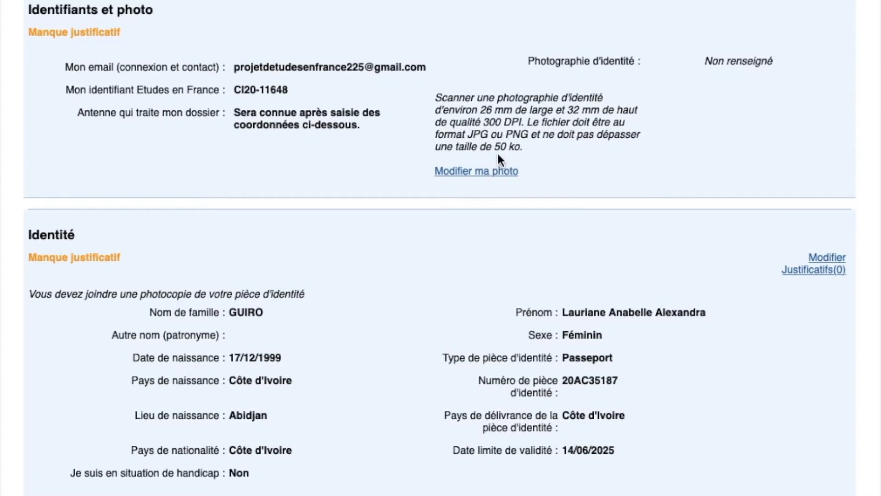
# Start replacing the identity photo and preview an older JPEG in Téléchargements
pyautogui.click(486, 175)
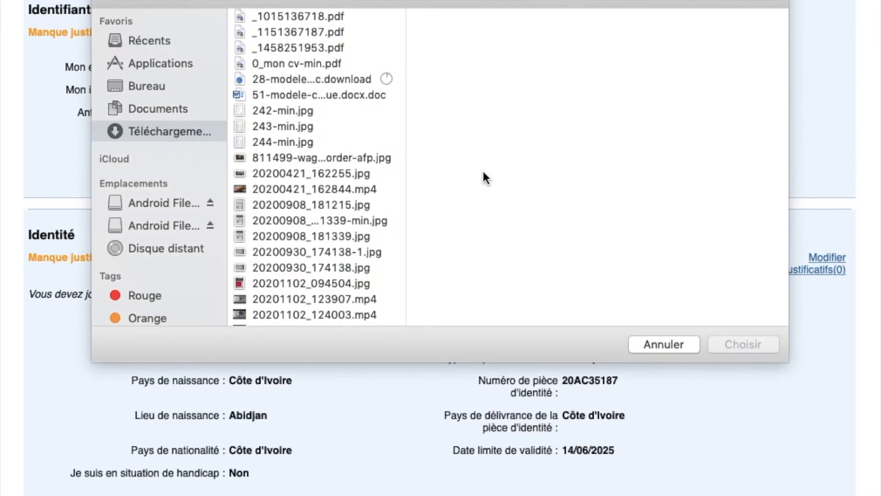
pyautogui.scroll(-10, 285, 224)
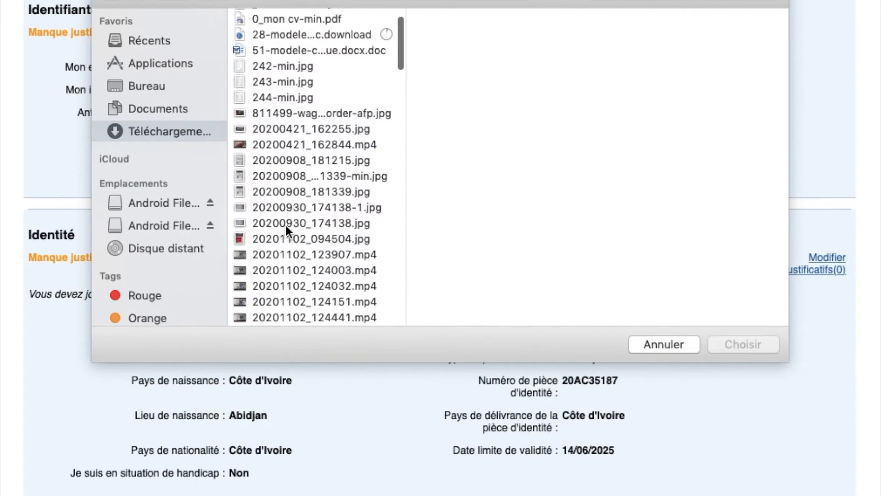
pyautogui.scroll(-1, 285, 225)
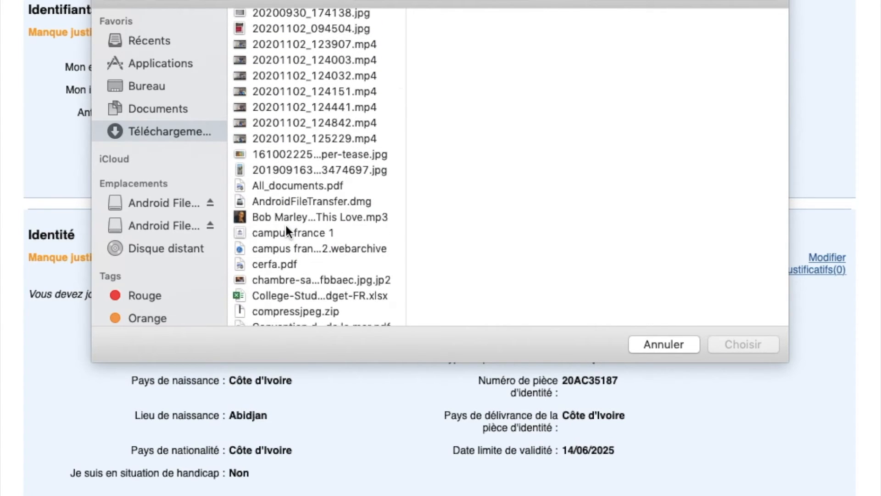
pyautogui.scroll(-1, 286, 225)
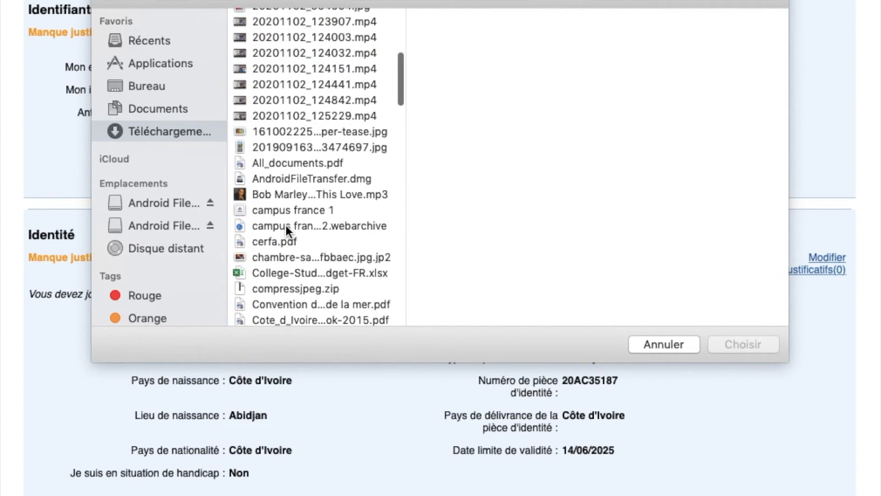
pyautogui.click(239, 148)
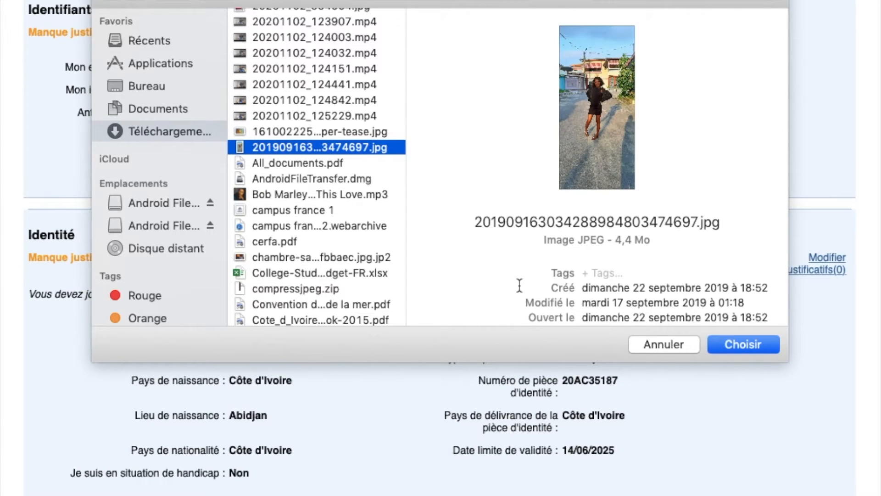
pyautogui.scroll(-5, 345, 225)
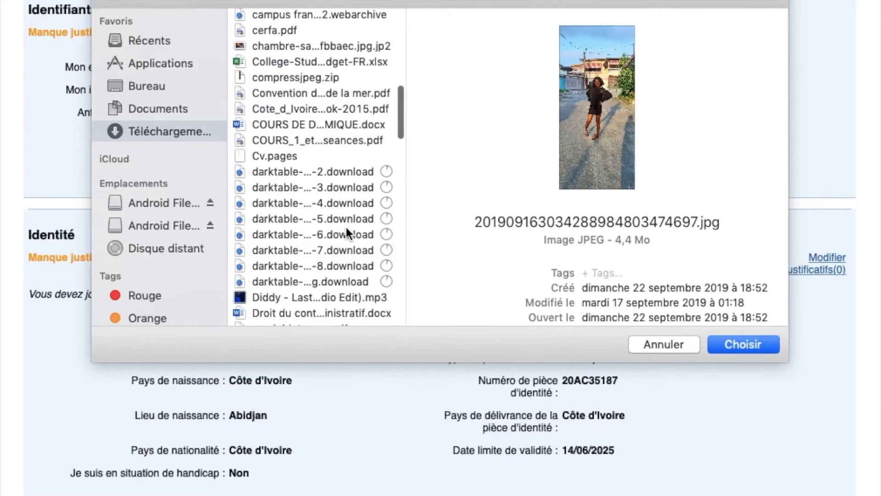
pyautogui.scroll(-7, 346, 227)
pyautogui.scroll(-12, 346, 227)
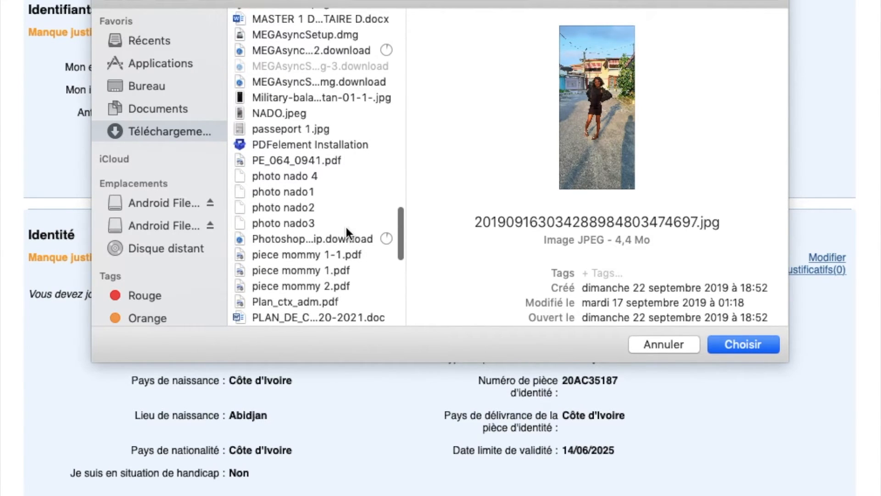
# Browse the Documents folder and preview the campus france video file
pyautogui.click(153, 108)
pyautogui.scroll(-10, 297, 188)
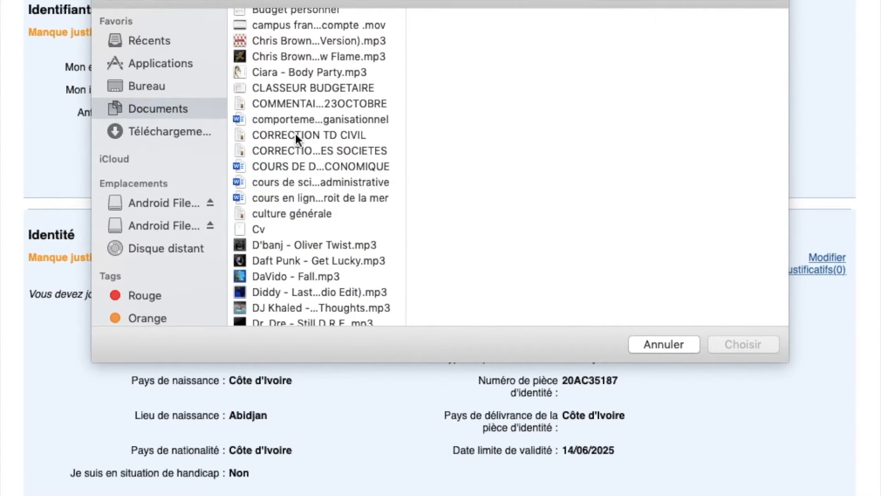
pyautogui.scroll(2, 296, 136)
pyautogui.scroll(2, 296, 138)
pyautogui.scroll(-1, 296, 134)
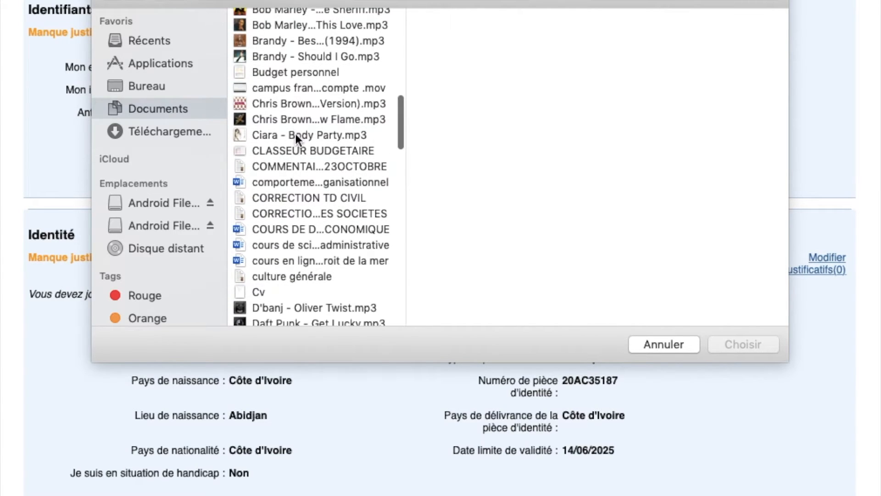
pyautogui.scroll(1, 290, 182)
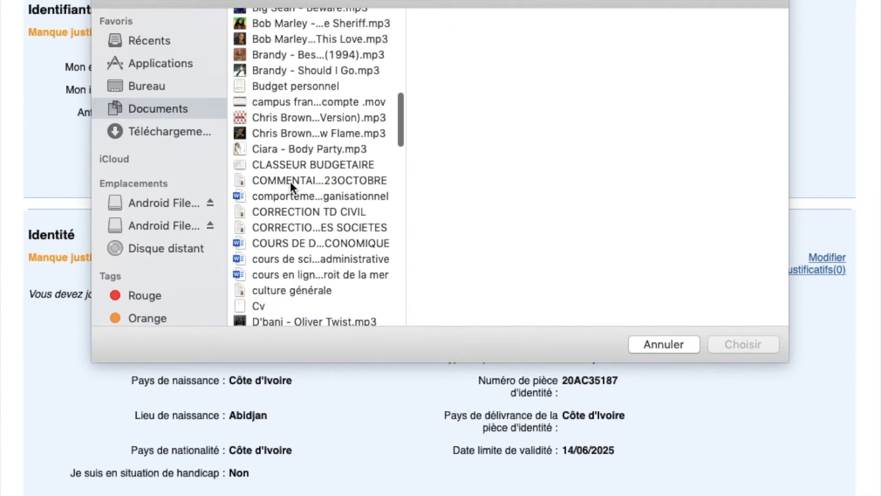
pyautogui.click(304, 104)
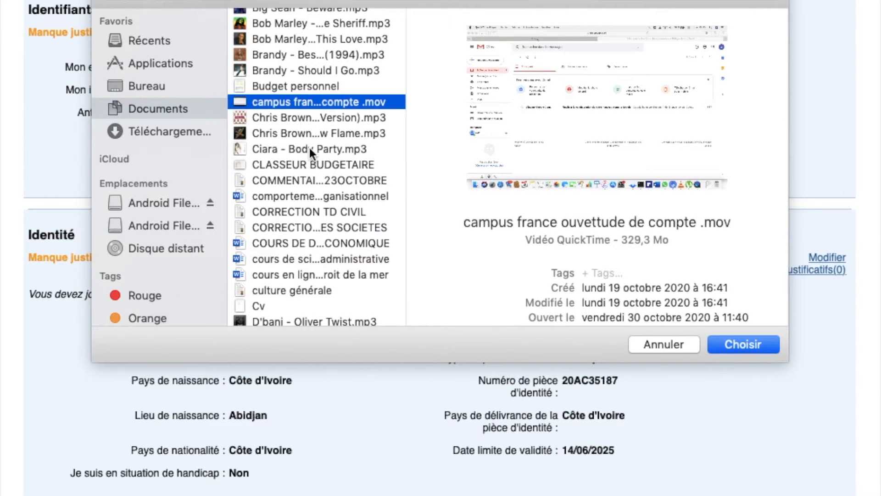
pyautogui.scroll(-20, 310, 147)
pyautogui.scroll(-3, 310, 147)
pyautogui.scroll(-5, 310, 147)
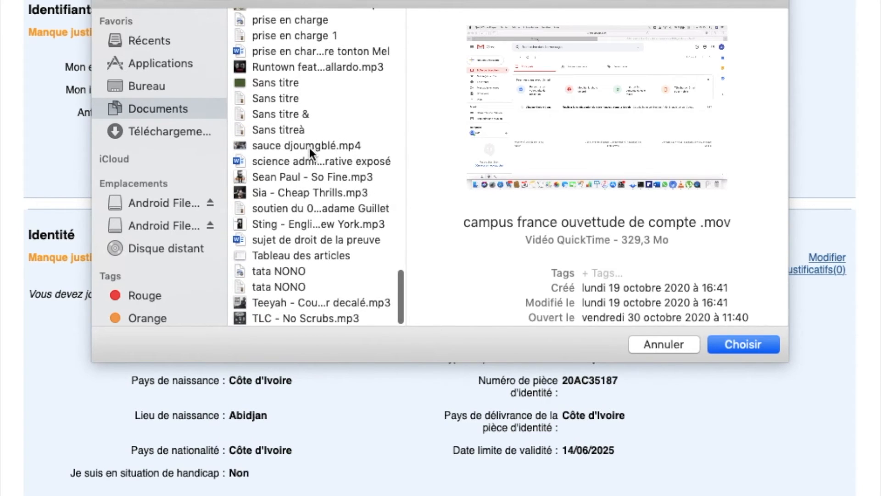
# Choose 'tour eiffel' from Téléchargements and upload it as the identity photo
pyautogui.click(150, 132)
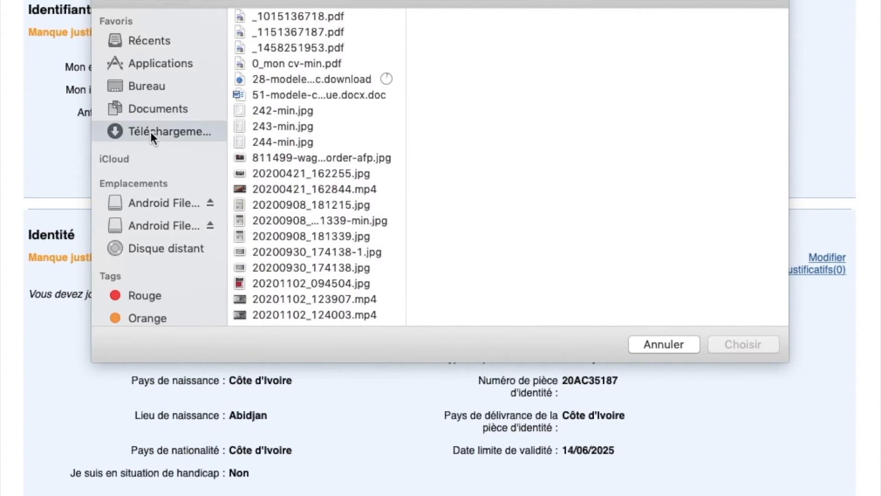
pyautogui.scroll(-10, 359, 253)
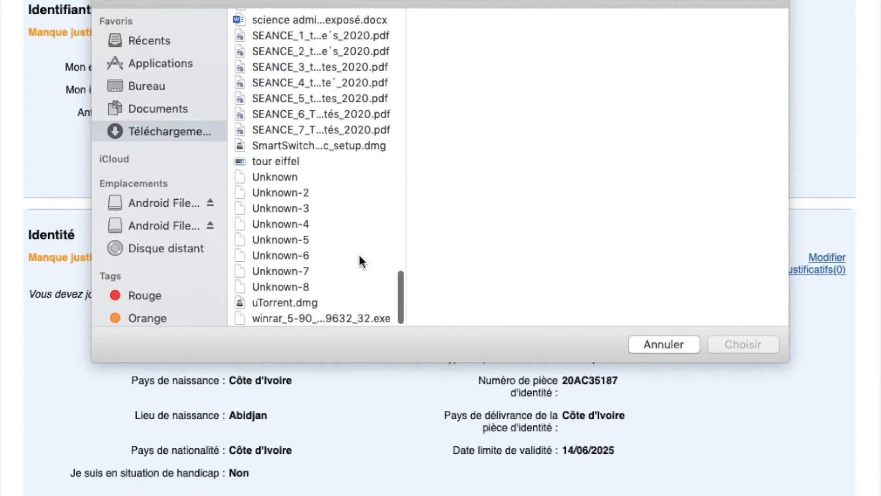
pyautogui.scroll(1, 360, 257)
pyautogui.click(288, 181)
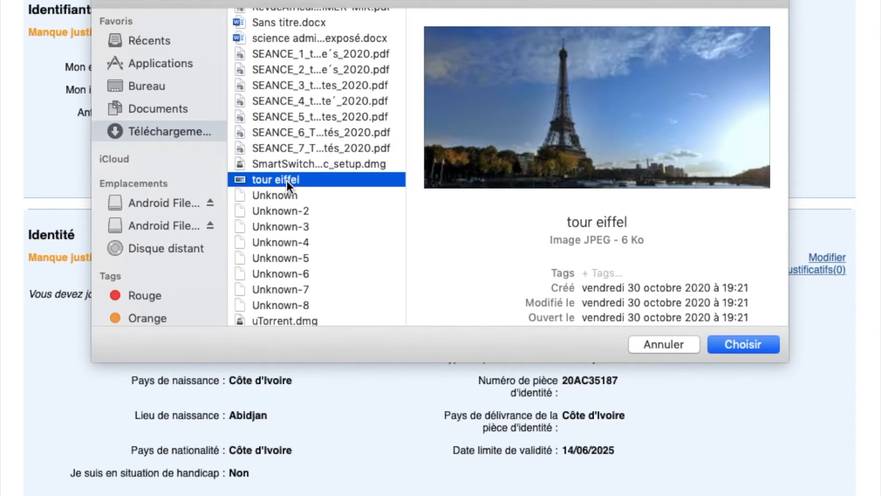
pyautogui.click(745, 348)
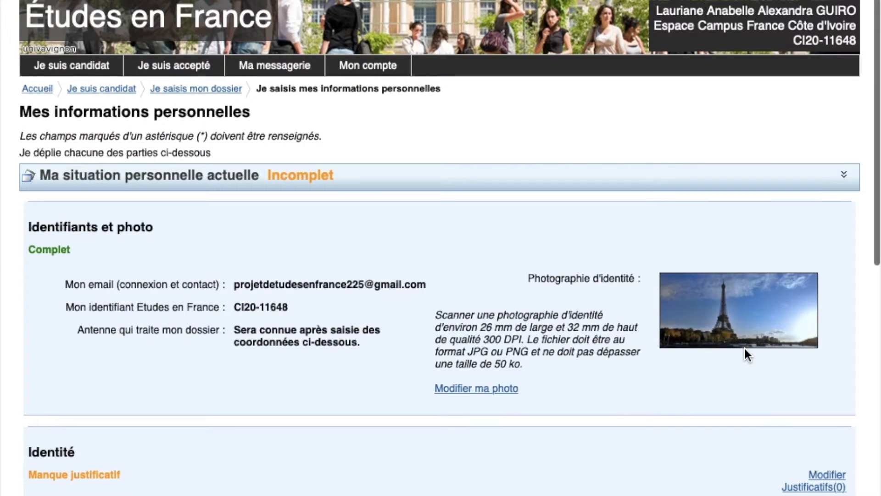
# Re-save the Identité details unchanged and open its Justificatifs(0) scanned documents list
pyautogui.scroll(-5, 745, 348)
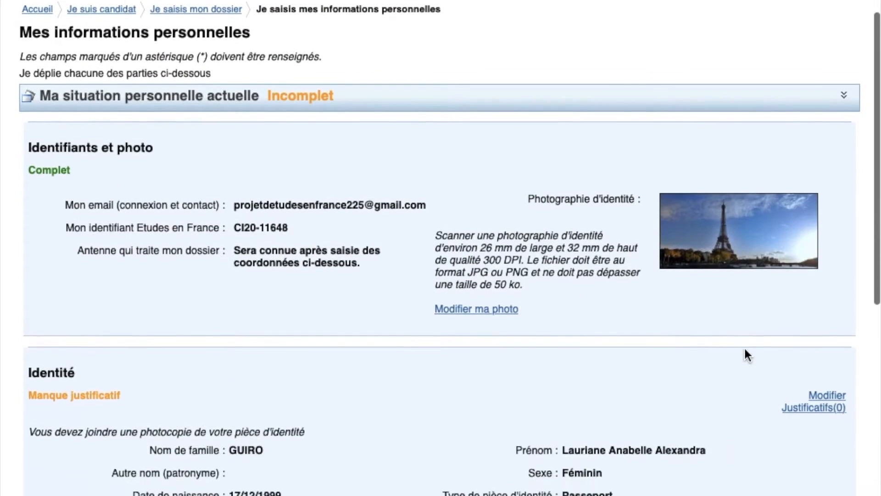
pyautogui.scroll(-3, 745, 349)
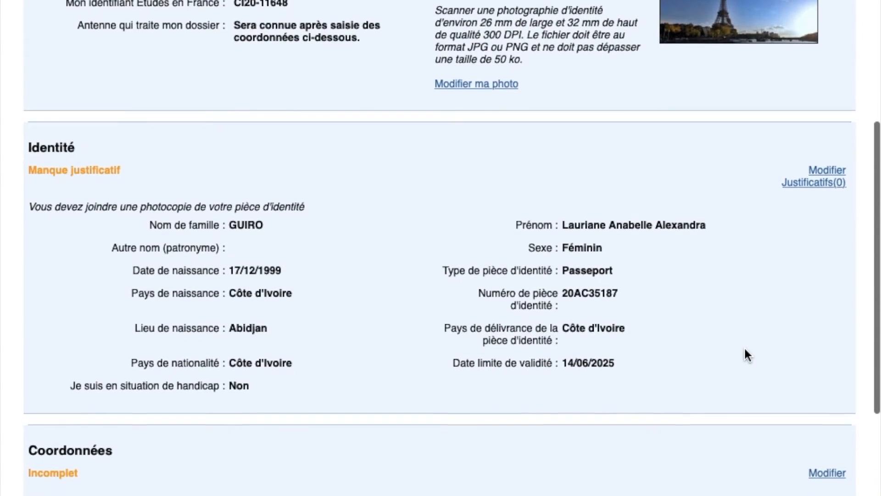
pyautogui.scroll(2, 752, 4)
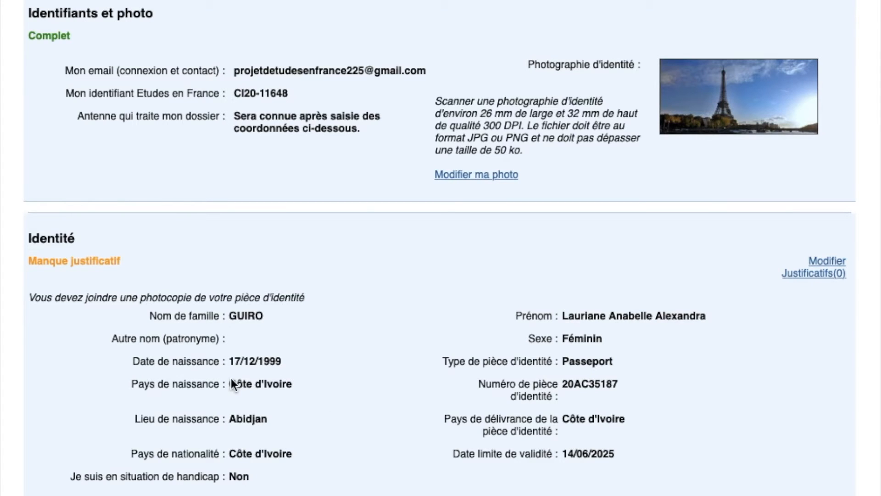
pyautogui.scroll(-5, 584, 394)
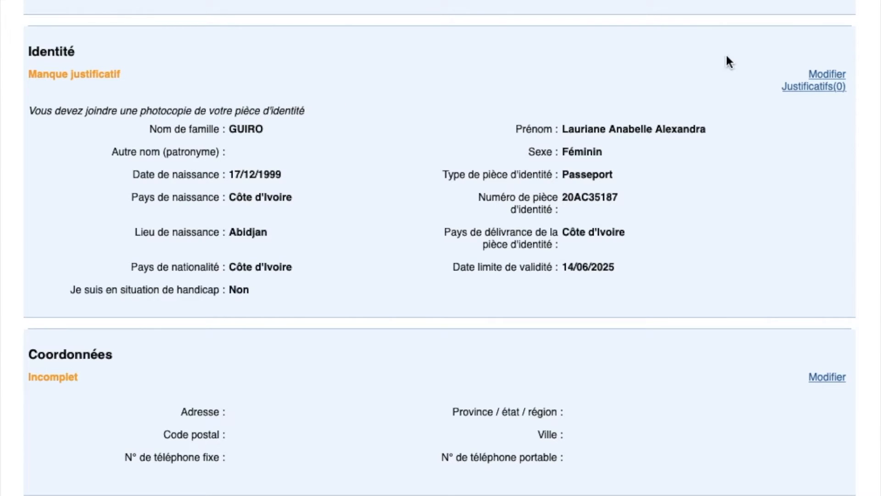
pyautogui.click(828, 74)
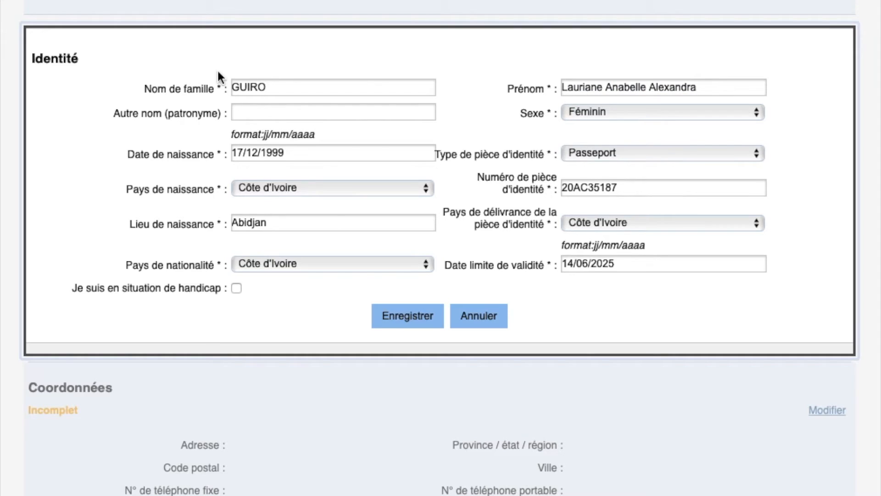
pyautogui.click(403, 318)
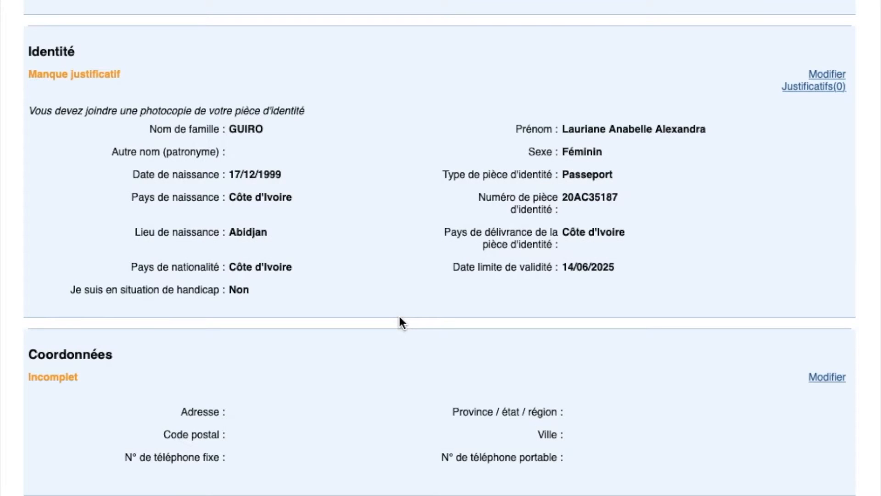
pyautogui.click(804, 92)
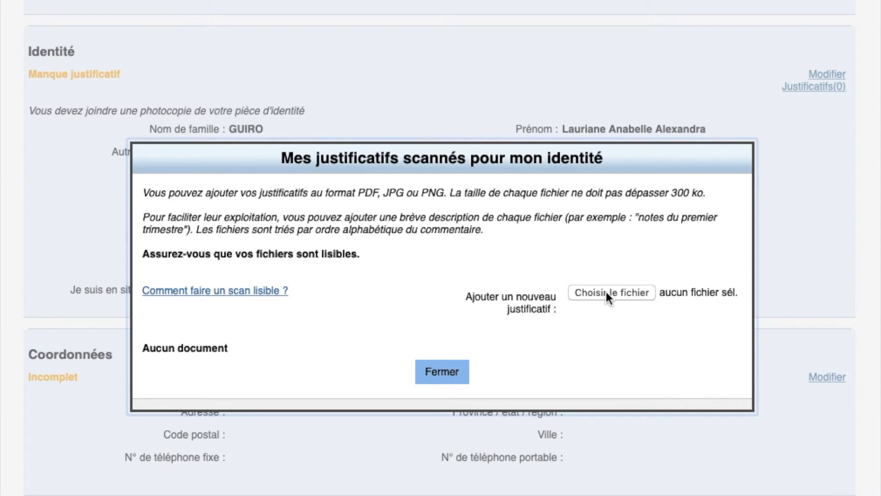
# Upload the 'tour eiffel' image as a new identity supporting document
pyautogui.click(680, 294)
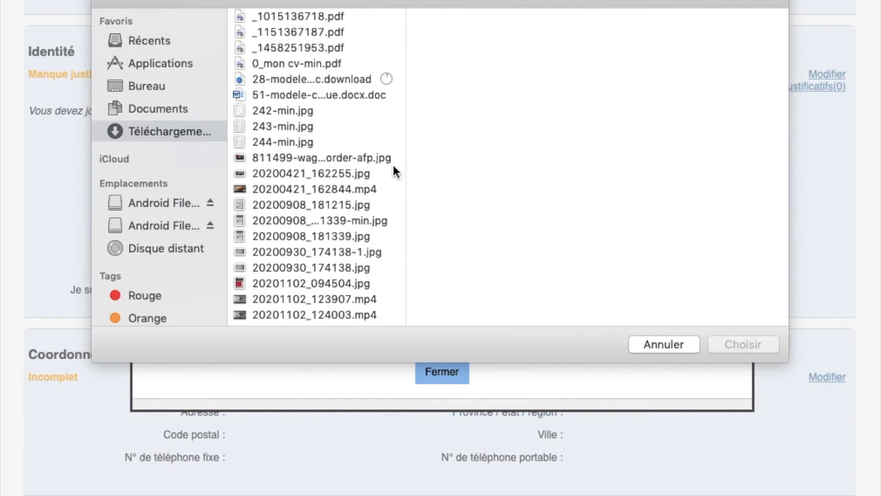
pyautogui.scroll(-10, 328, 189)
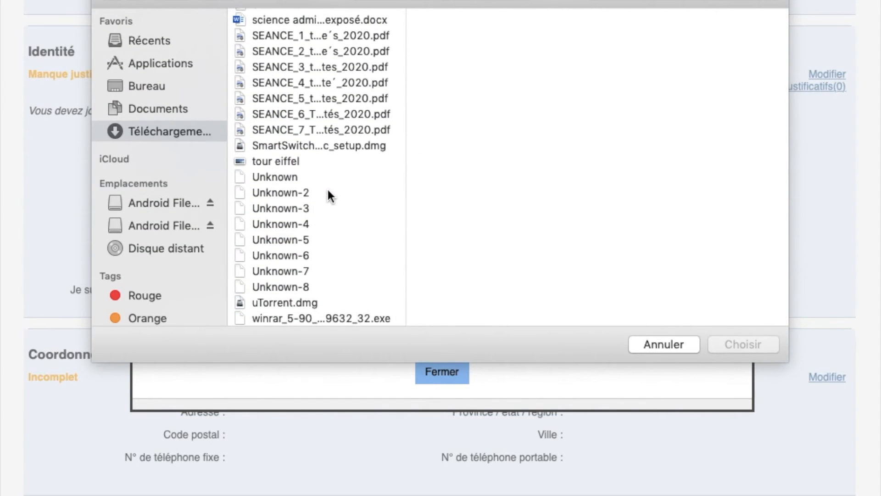
pyautogui.click(285, 163)
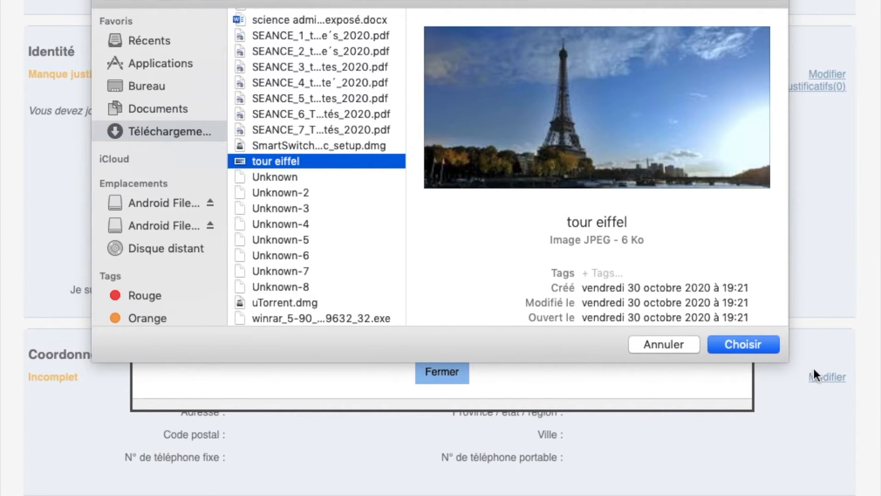
pyautogui.click(739, 349)
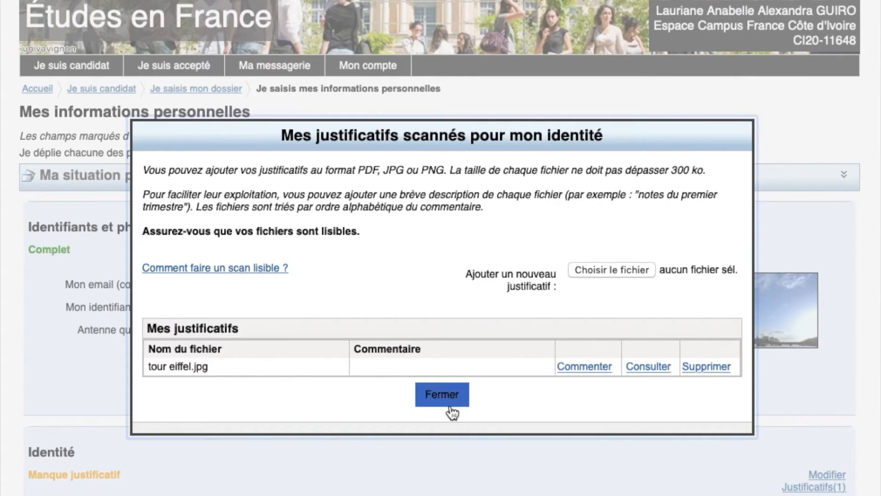
# Comment tour eiffel.jpg as 'scann passeport/CNI:/attestation d'identité/ tire', save it, and close the window
pyautogui.click(590, 367)
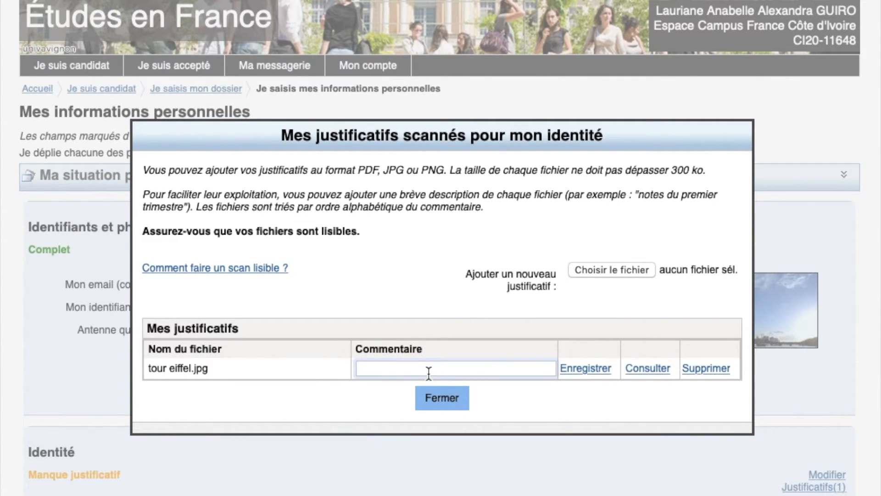
pyautogui.write('scann passeport/CNI:')
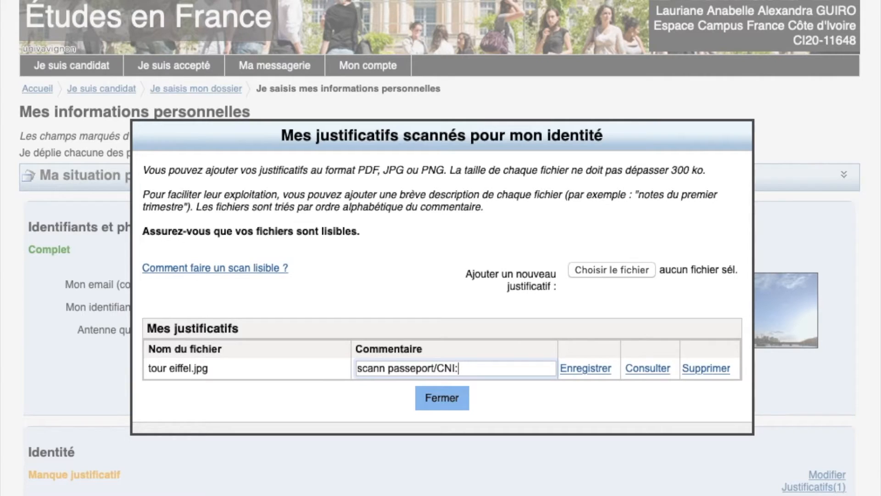
pyautogui.write("/attestation d'identi")
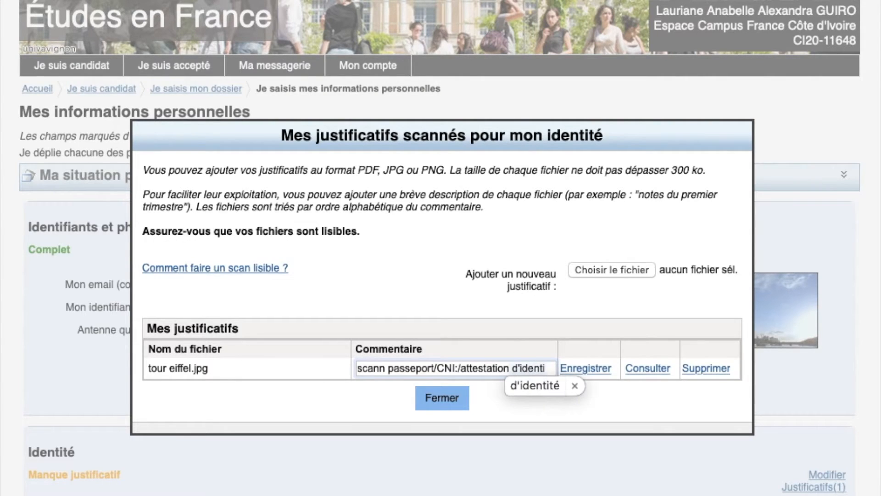
pyautogui.write('té')
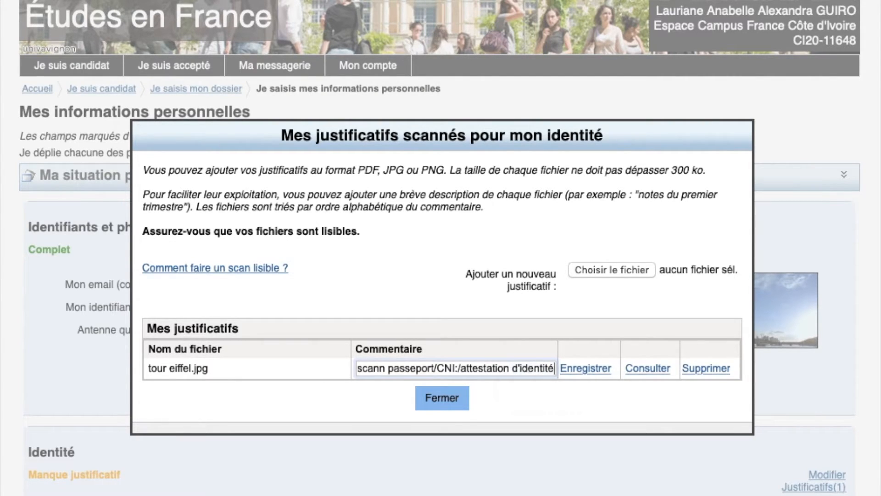
pyautogui.write('/ tire')
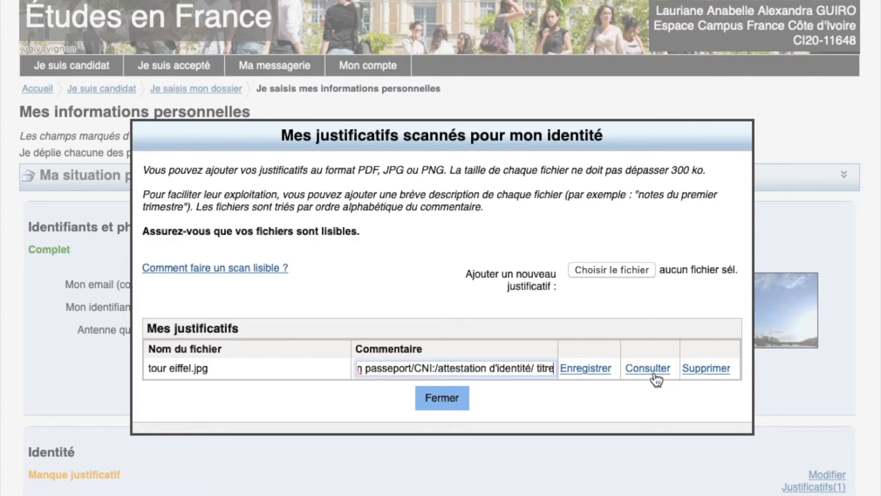
pyautogui.click(588, 368)
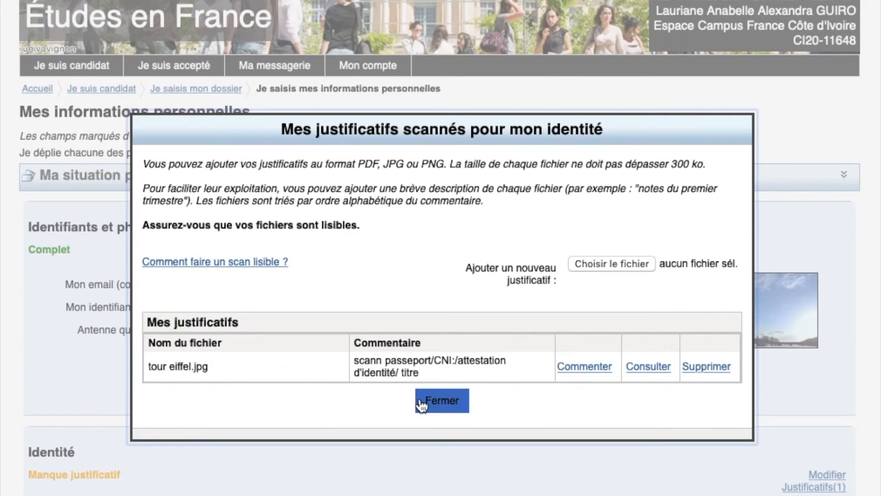
pyautogui.click(430, 407)
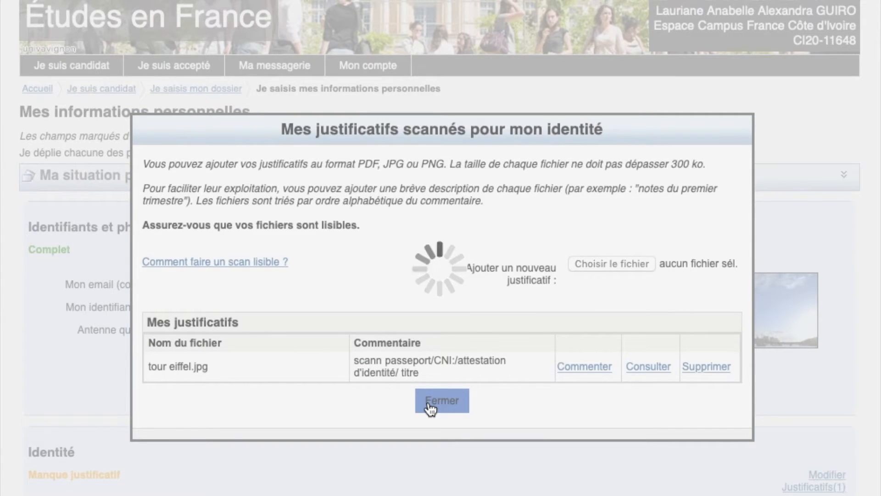
# Edit Coordonnées: enter the street address, Région Des Lagunes, Abidjan, and the postal code
pyautogui.scroll(-9, 431, 409)
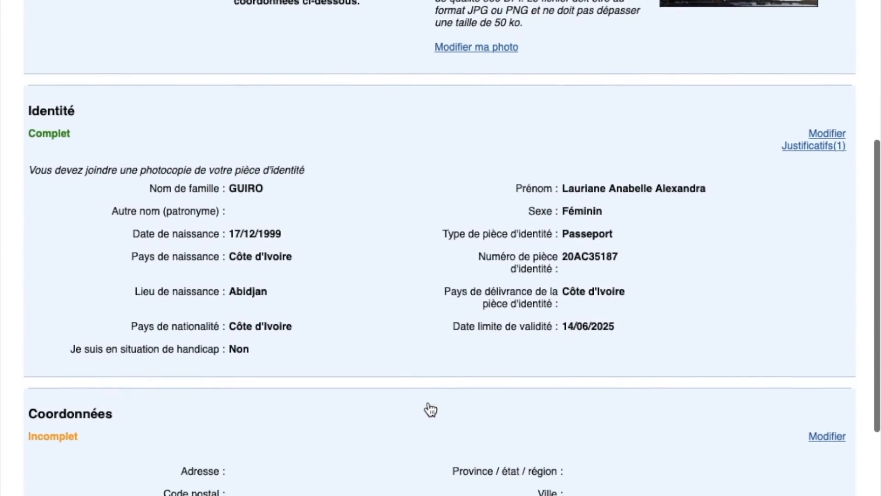
pyautogui.scroll(-1, 428, 402)
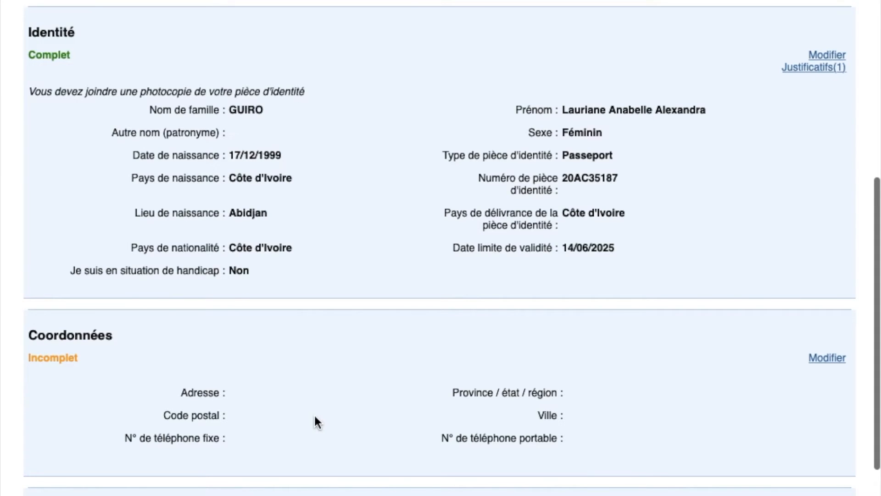
pyautogui.scroll(-3, 314, 414)
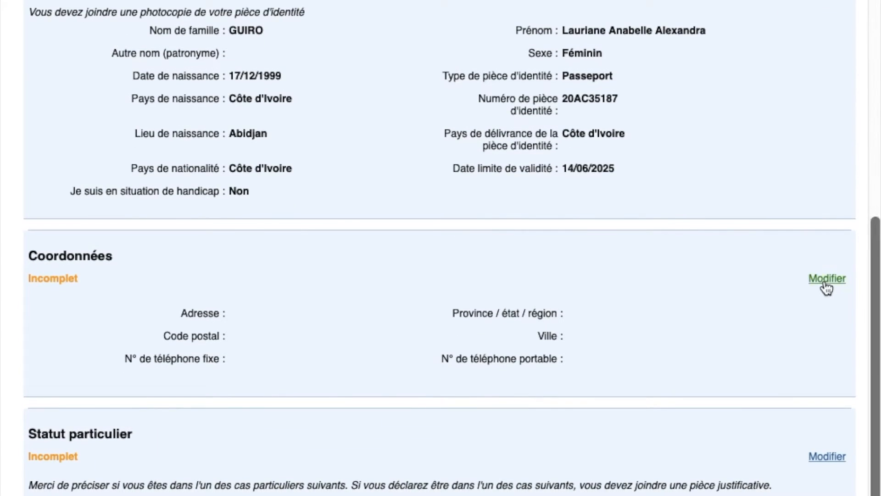
pyautogui.click(821, 277)
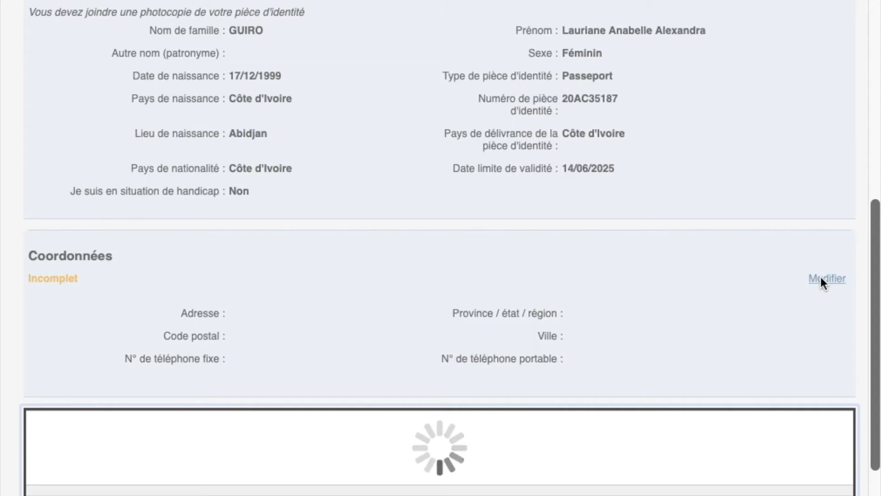
pyautogui.click(299, 315)
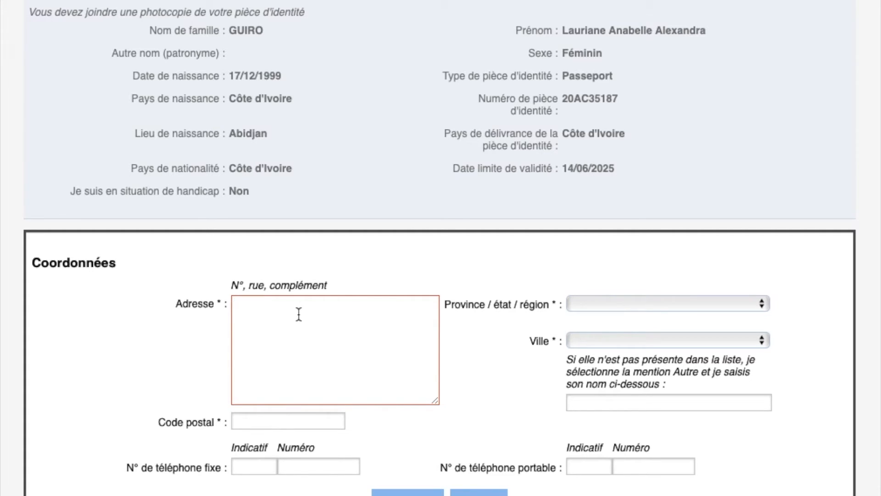
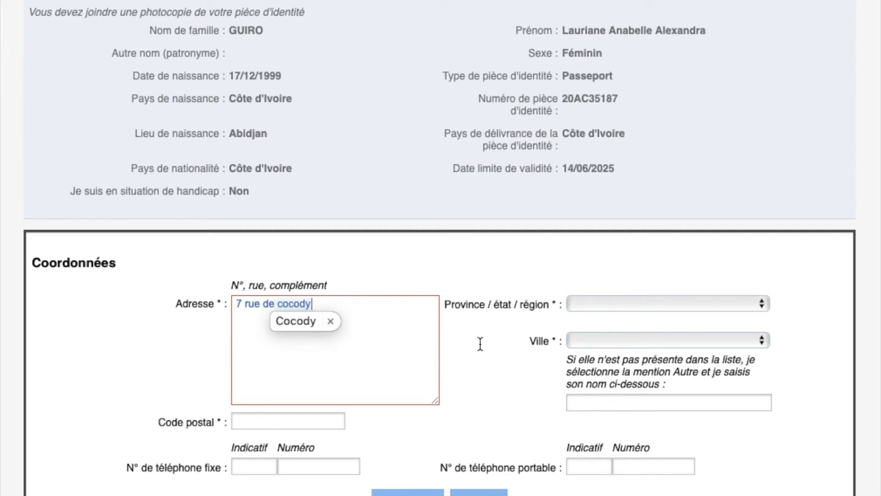
pyautogui.click(616, 303)
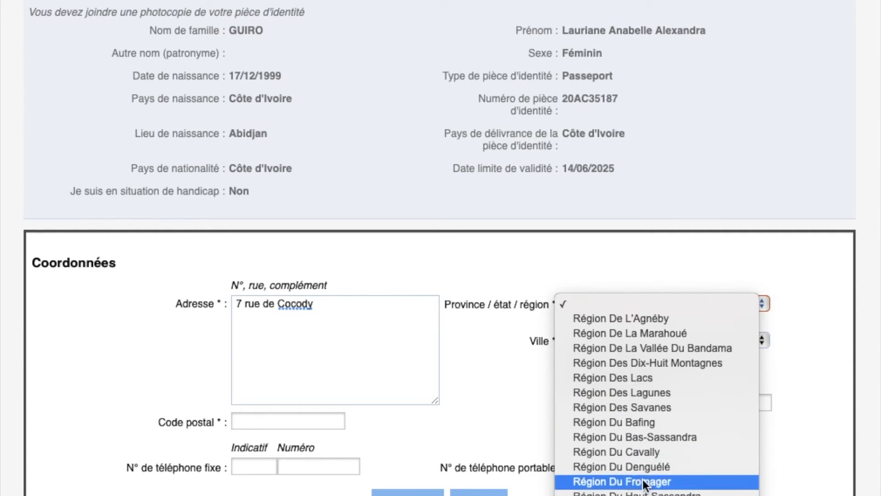
pyautogui.click(651, 393)
pyautogui.click(638, 339)
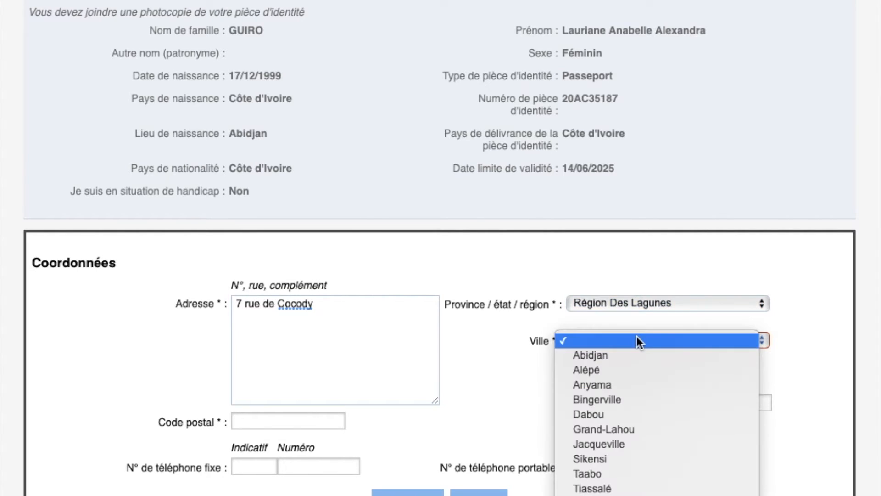
pyautogui.click(613, 357)
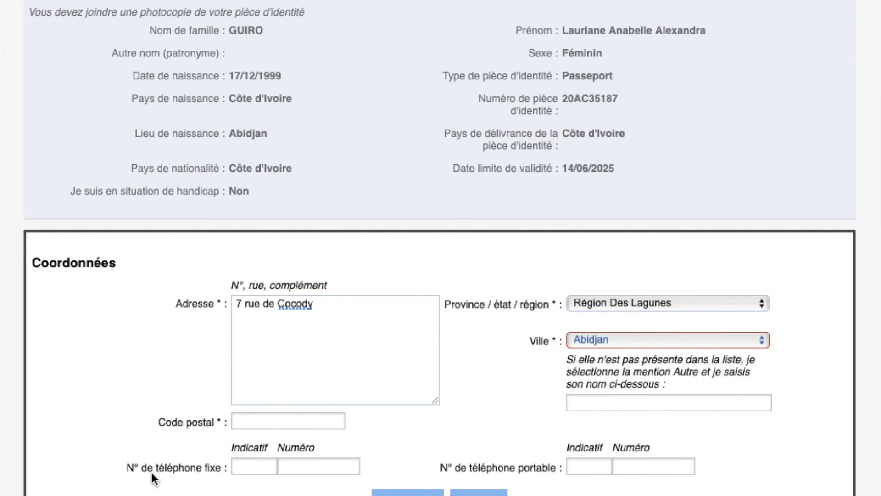
pyautogui.click(273, 419)
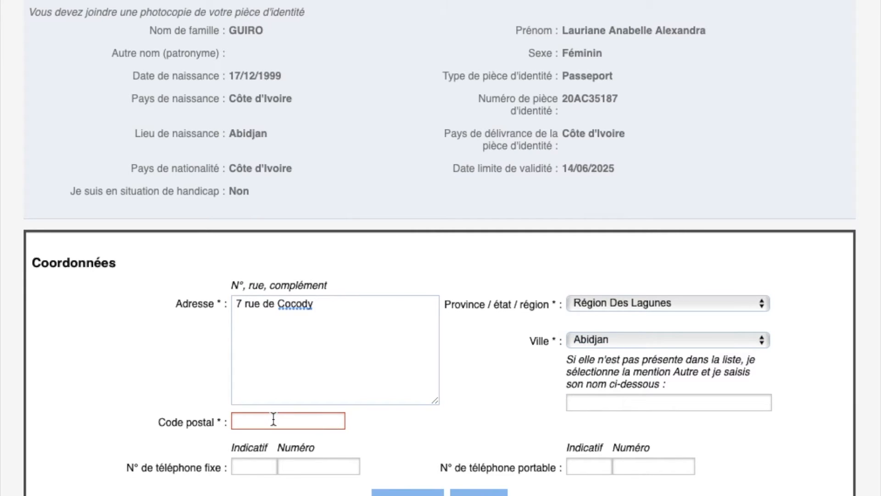
pyautogui.write('bp V51')
# Enter the landline country code, correcting mistaken entries until it reads 0025
pyautogui.scroll(-3, 441, 248)
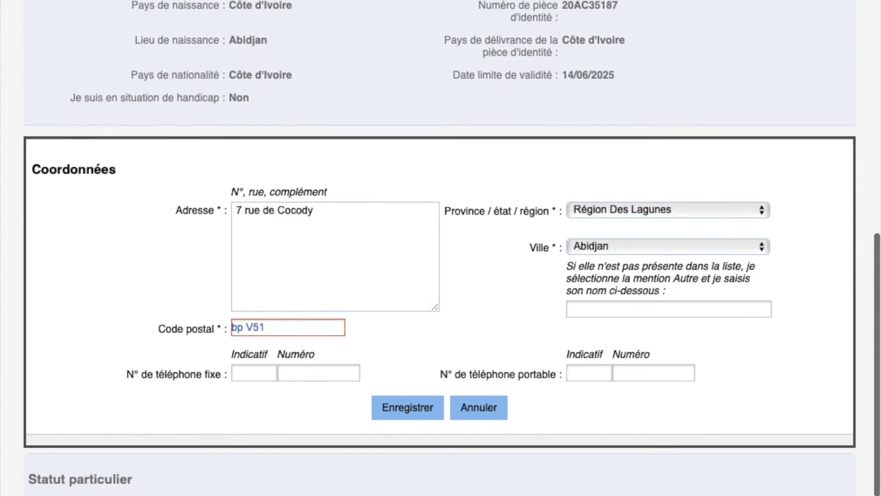
pyautogui.click(253, 373)
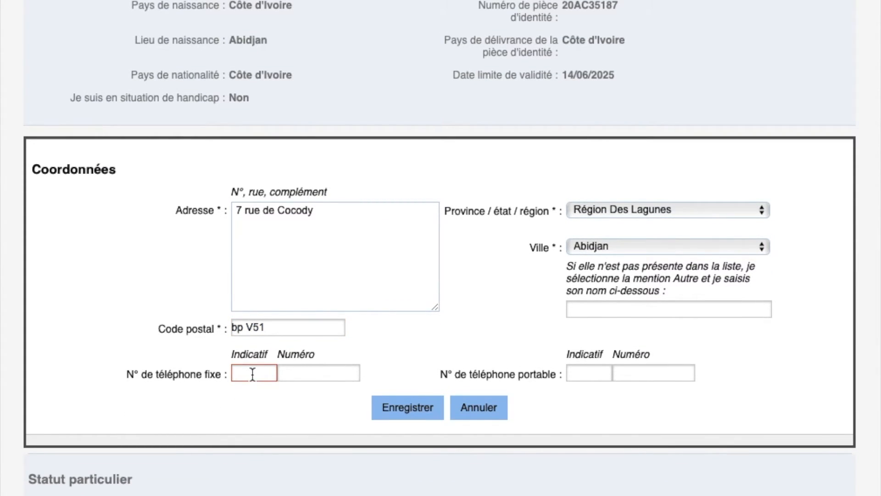
pyautogui.write('07070707')
pyautogui.click(327, 377)
pyautogui.click(603, 376)
pyautogui.write('06060606')
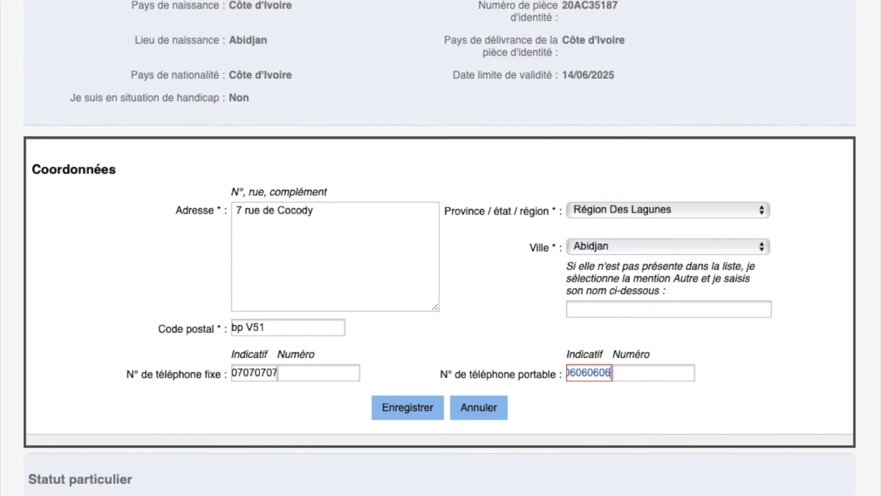
pyautogui.press('BackSpace')
pyautogui.press('BackSpace')
pyautogui.press('BackSpace')
pyautogui.press('BackSpace')
pyautogui.press('BackSpace')
pyautogui.press('BackSpace')
pyautogui.press('BackSpace')
pyautogui.press('BackSpace')
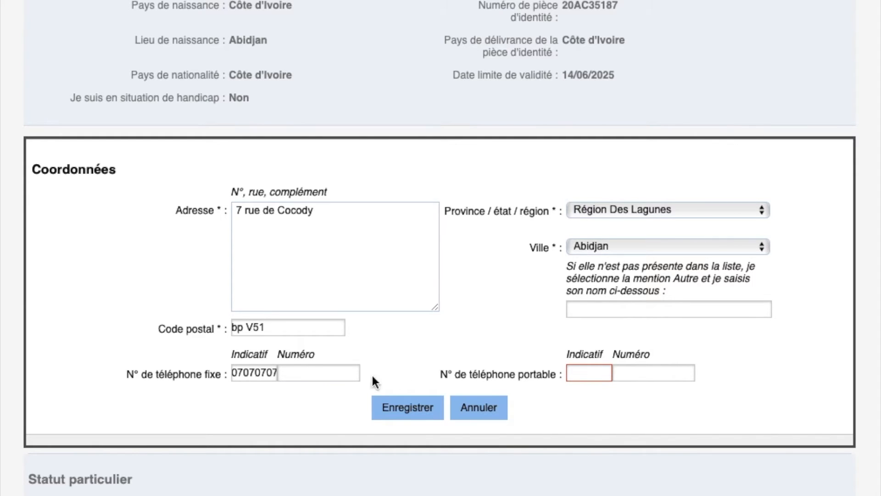
pyautogui.click(242, 377)
pyautogui.doubleClick(242, 377)
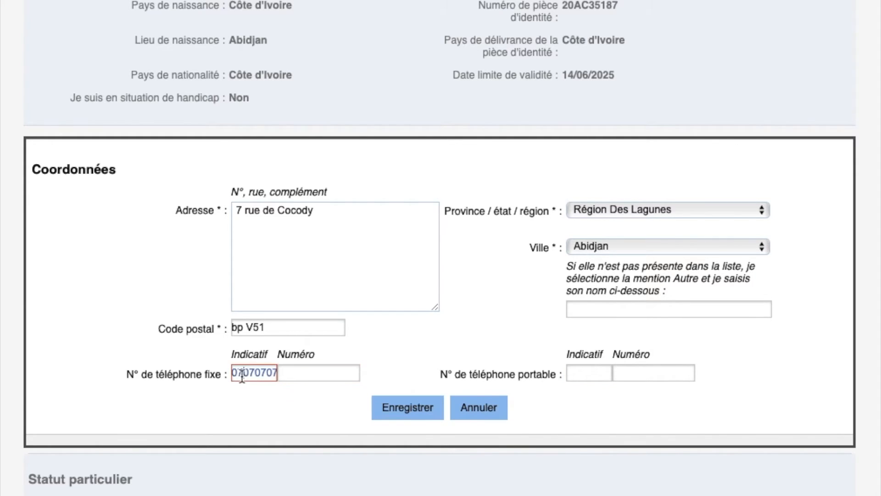
pyautogui.write('070707')
pyautogui.moveTo(274, 373); pyautogui.dragTo(214, 376)
pyautogui.press('BackSpace')
pyautogui.write('0025')
# Enter mobile country code 00225 plus the landline and mobile numbers, and save the contact details
pyautogui.click(578, 373)
pyautogui.write('00225')
pyautogui.click(346, 371)
pyautogui.write('0')
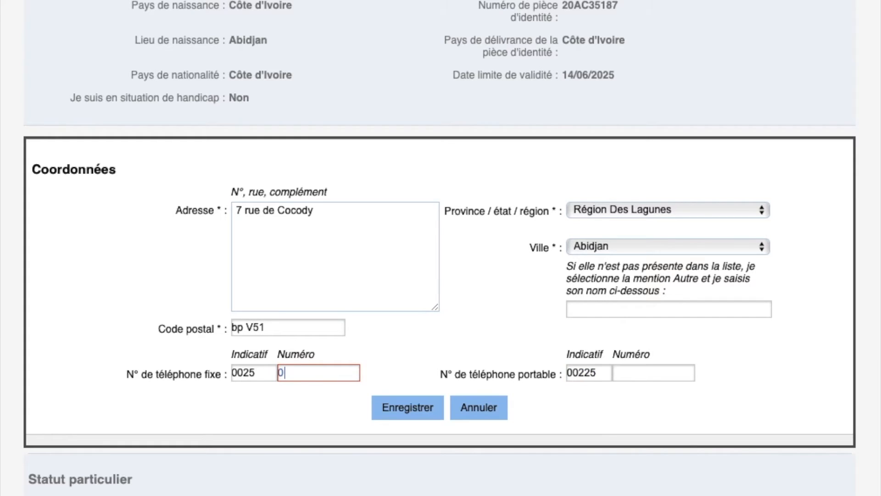
pyautogui.write('1010101')
pyautogui.click(619, 374)
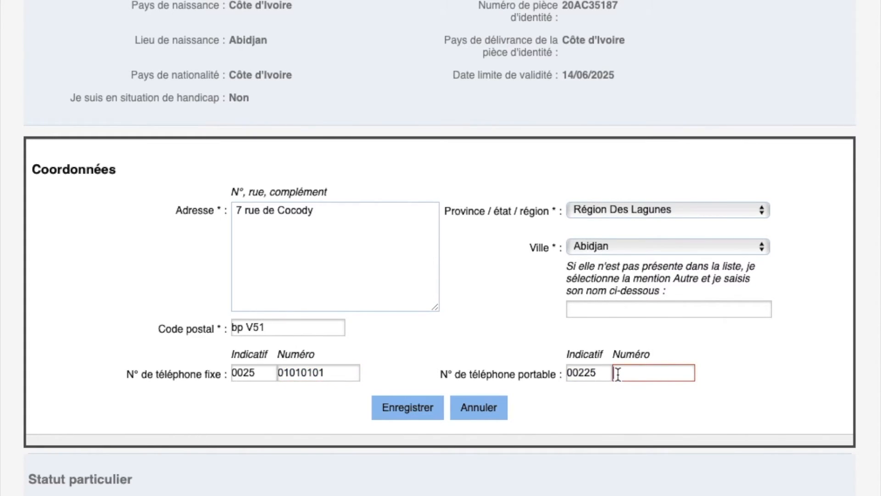
pyautogui.write('02020202')
pyautogui.scroll(-2, 409, 276)
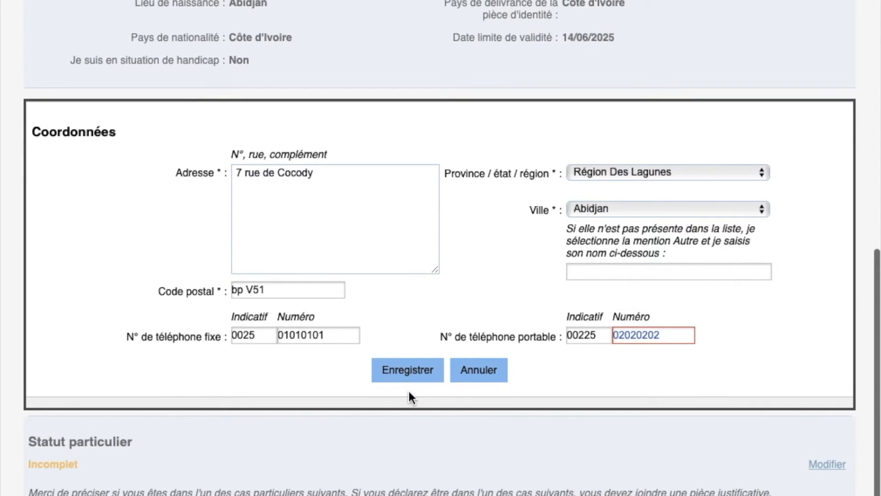
pyautogui.click(389, 371)
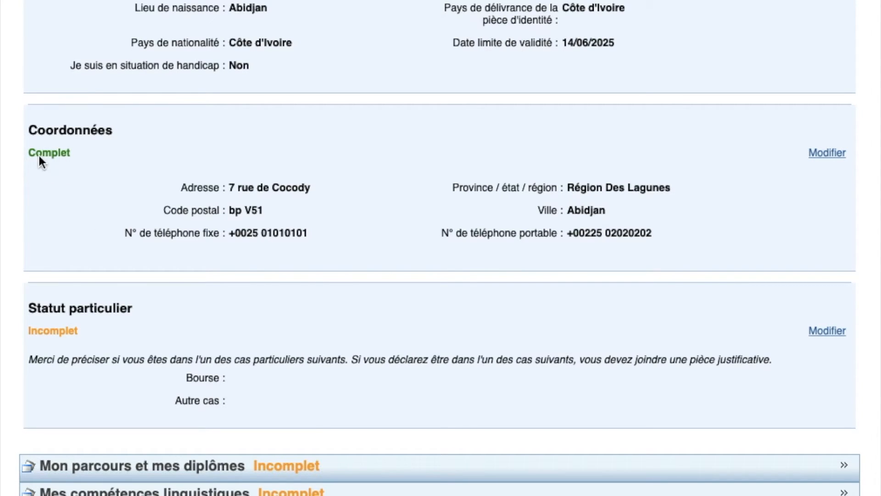
pyautogui.scroll(-1, 533, 318)
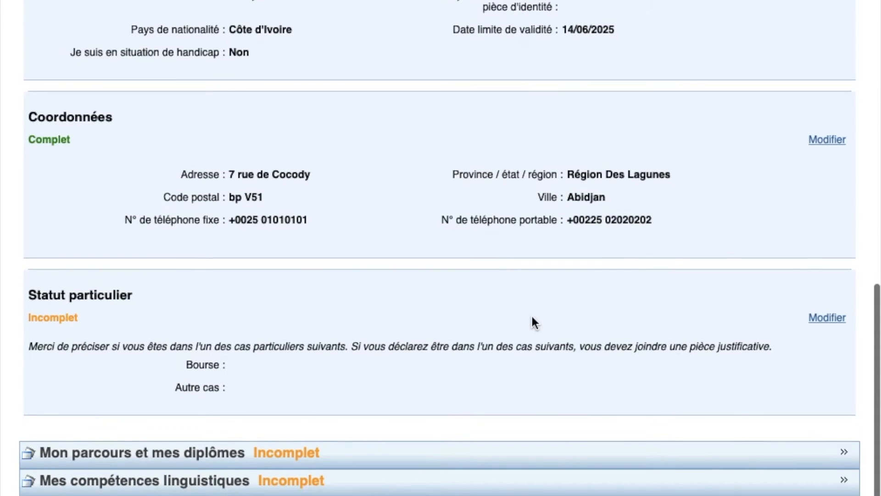
# Leave scholarship and other-case lists empty, tick 'Je ne suis dans aucun des cas mentionnés ci-dessus', and save
pyautogui.click(828, 320)
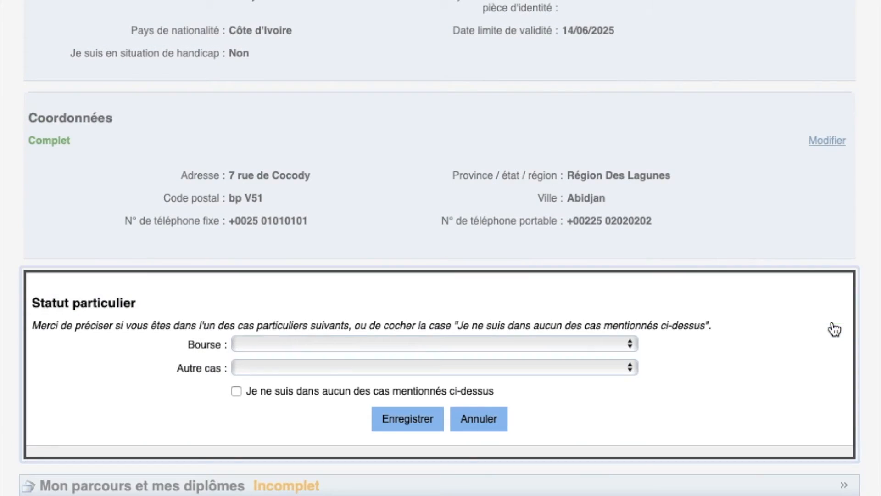
pyautogui.click(401, 345)
pyautogui.click(401, 346)
pyautogui.click(311, 344)
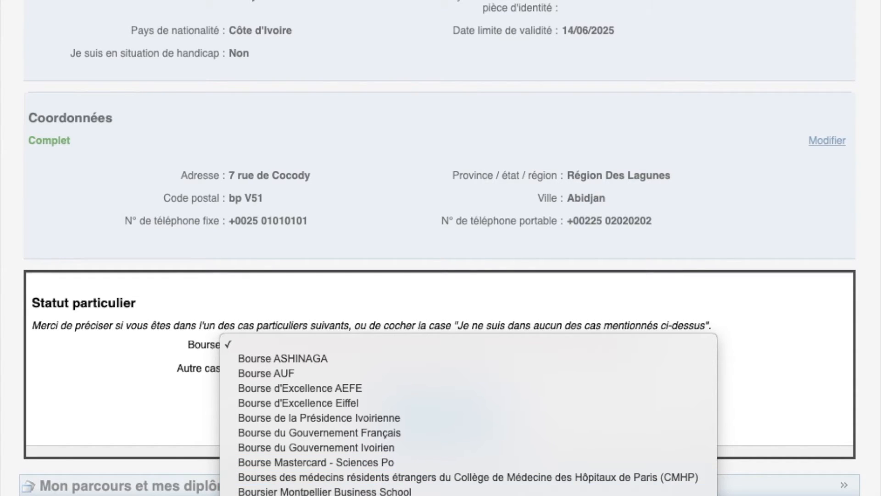
pyautogui.click(137, 419)
pyautogui.click(360, 349)
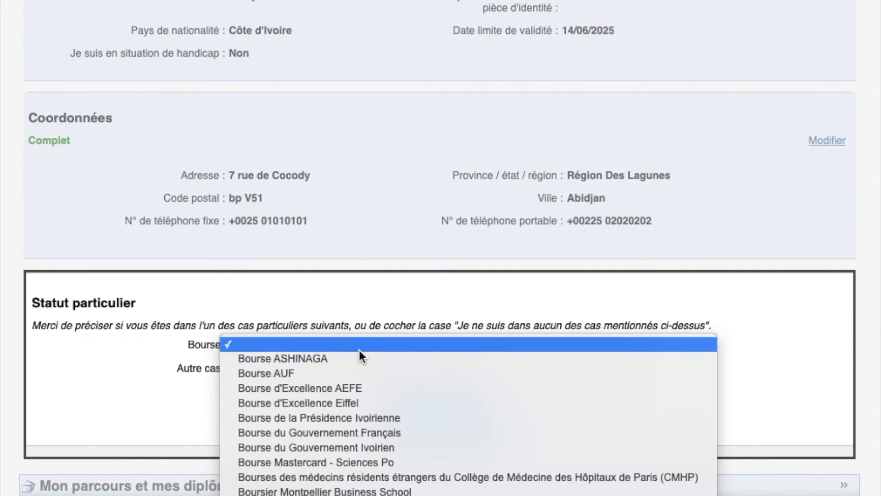
pyautogui.click(127, 384)
pyautogui.click(259, 368)
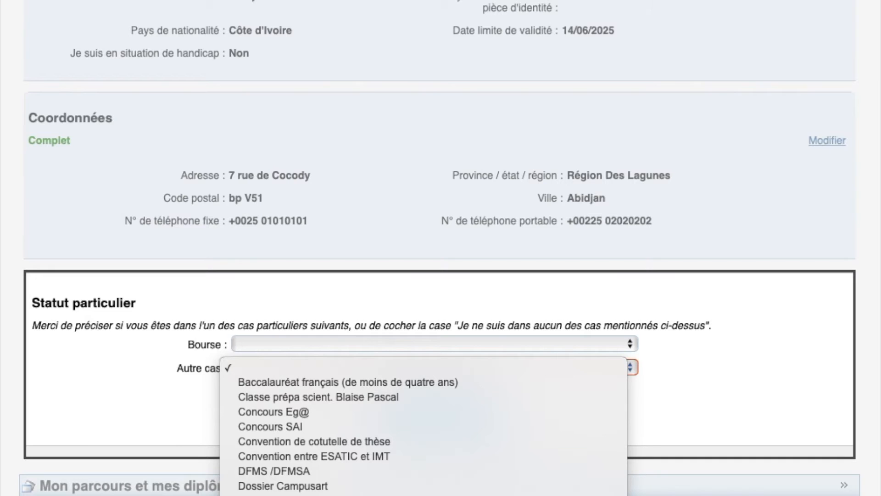
pyautogui.scroll(-5, 408, 379)
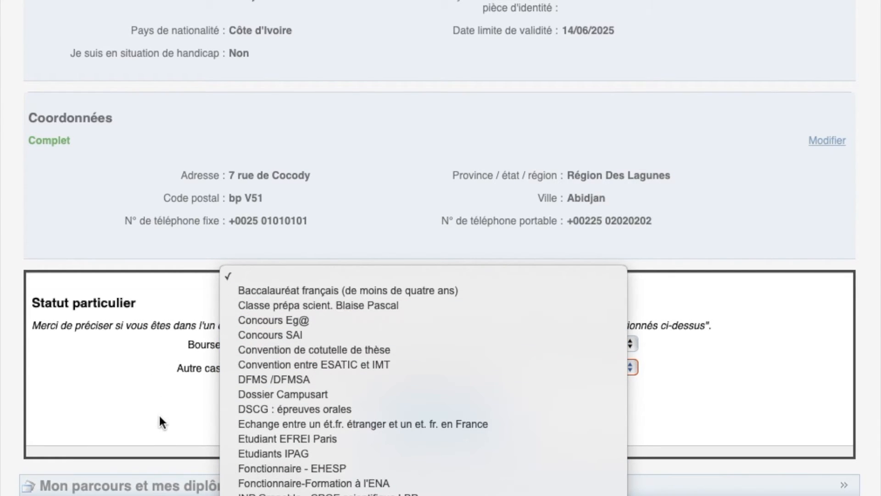
pyautogui.click(149, 426)
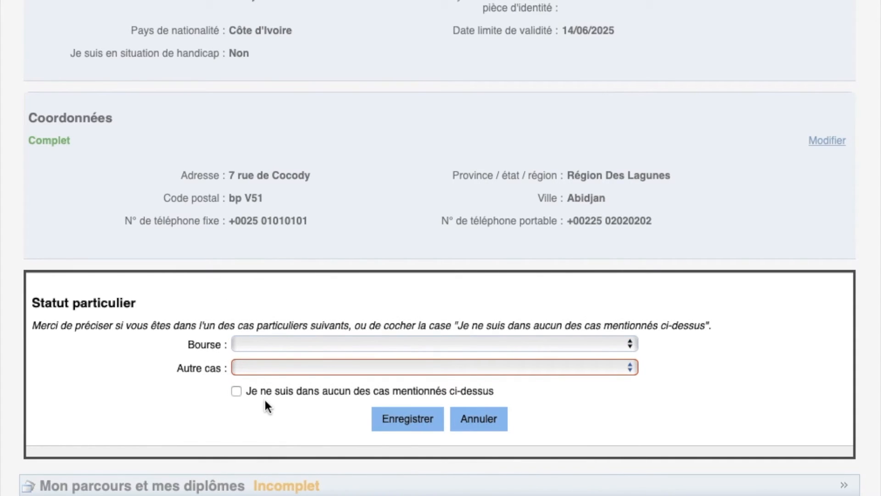
pyautogui.click(236, 391)
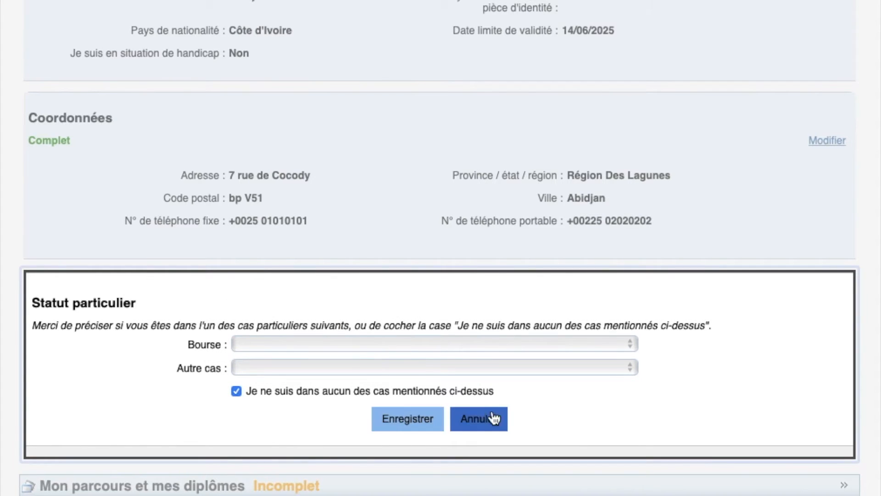
pyautogui.click(398, 420)
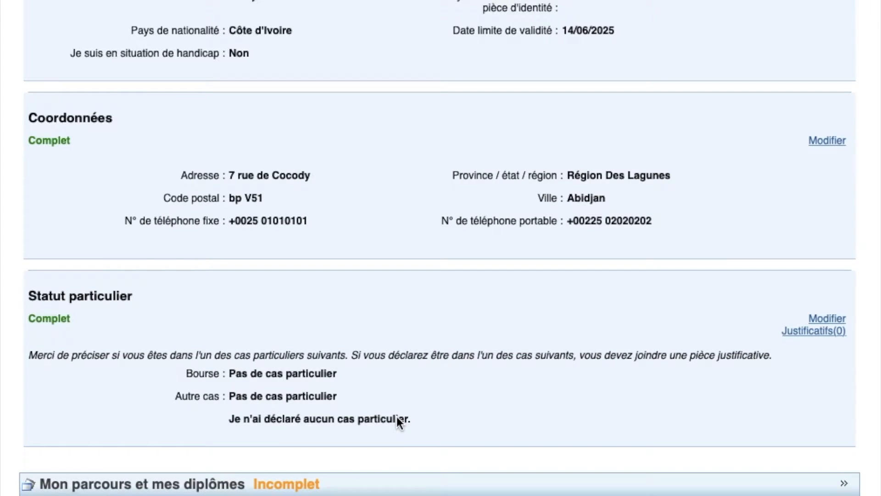
pyautogui.scroll(-2, 398, 419)
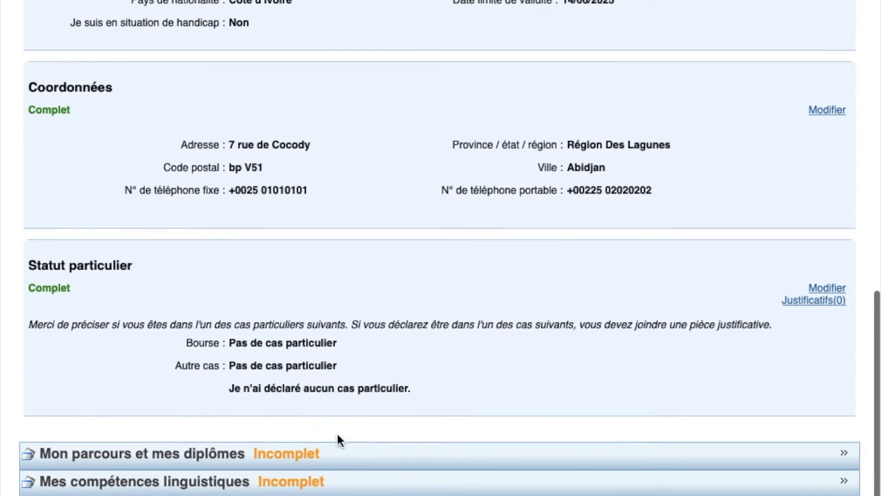
# Expand 'Mon parcours et mes diplômes' and attach 'tour eiffel' from Téléchargements as the CV file
pyautogui.click(311, 459)
pyautogui.scroll(-5, 311, 460)
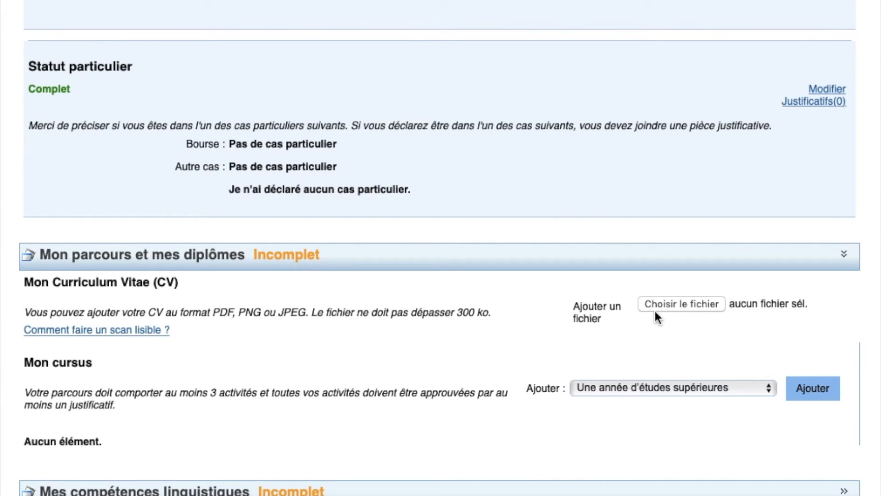
pyautogui.click(699, 306)
pyautogui.scroll(-15, 331, 255)
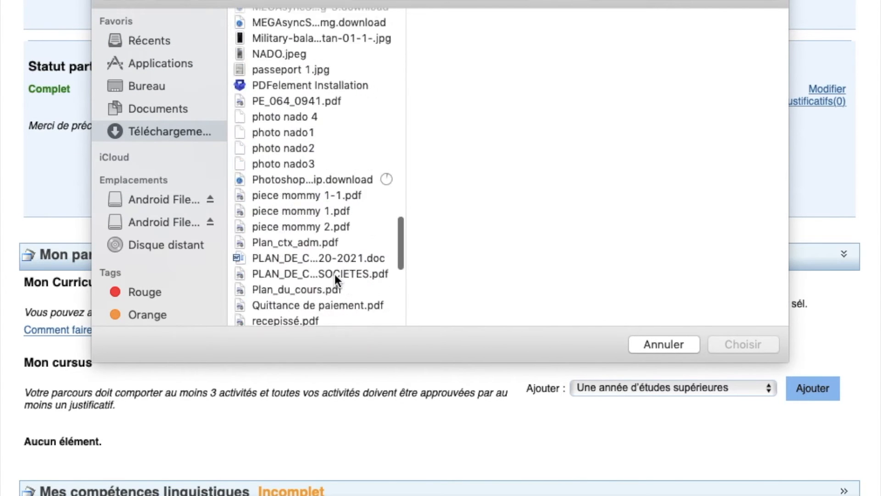
pyautogui.click(287, 160)
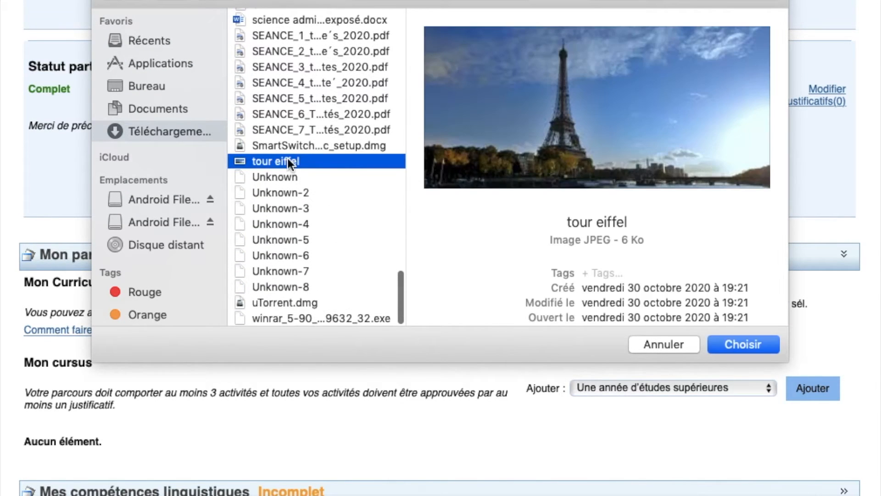
pyautogui.click(738, 346)
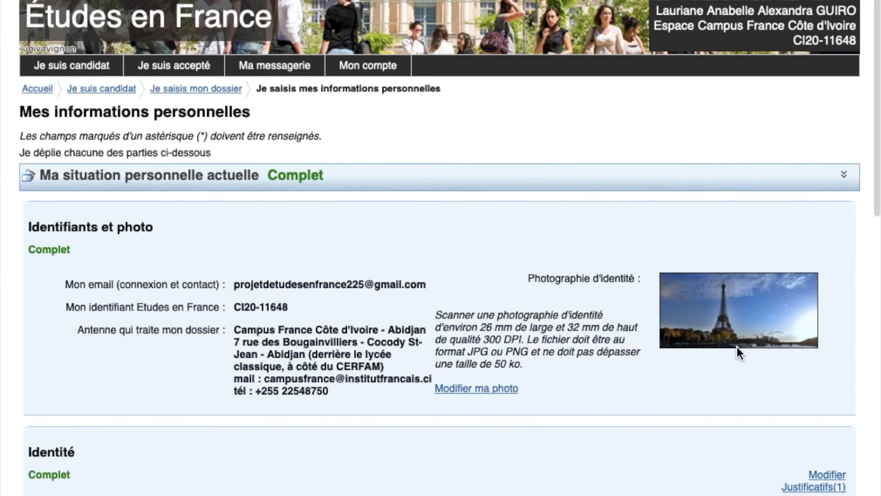
pyautogui.scroll(-15, 737, 346)
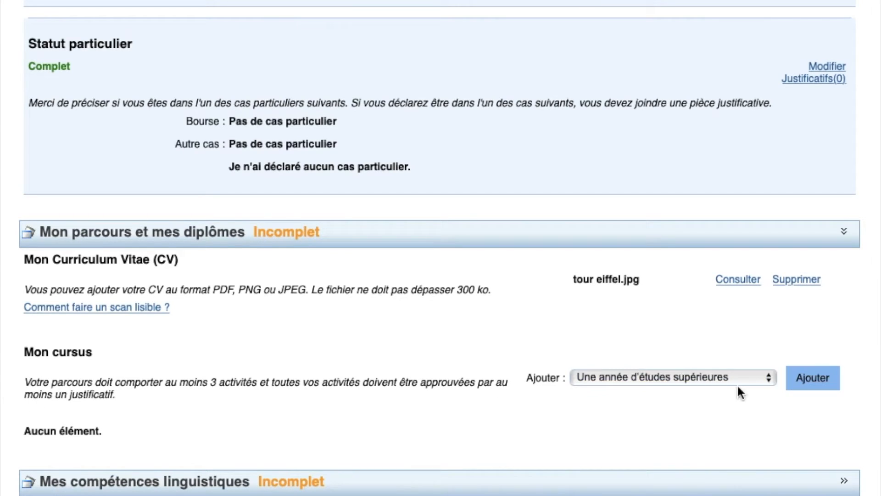
# Add a higher-studies year set to 2018, Région Des Lagunes, Abidjan
pyautogui.click(820, 386)
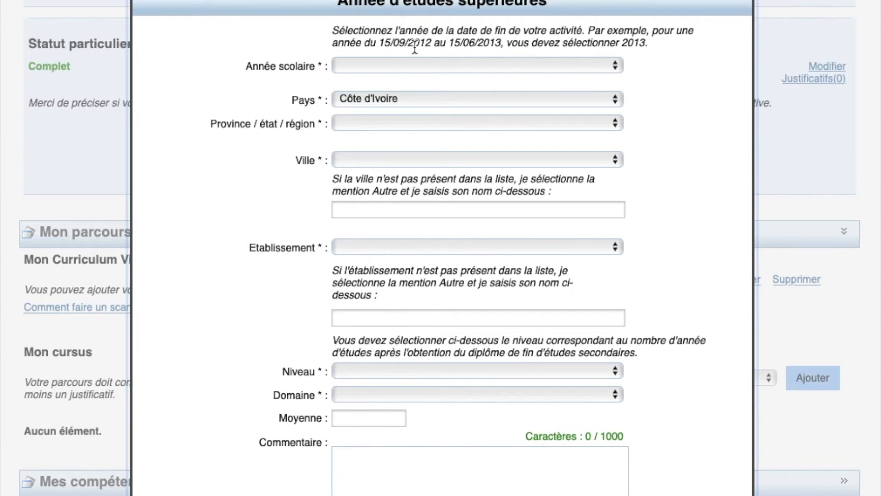
pyautogui.click(440, 64)
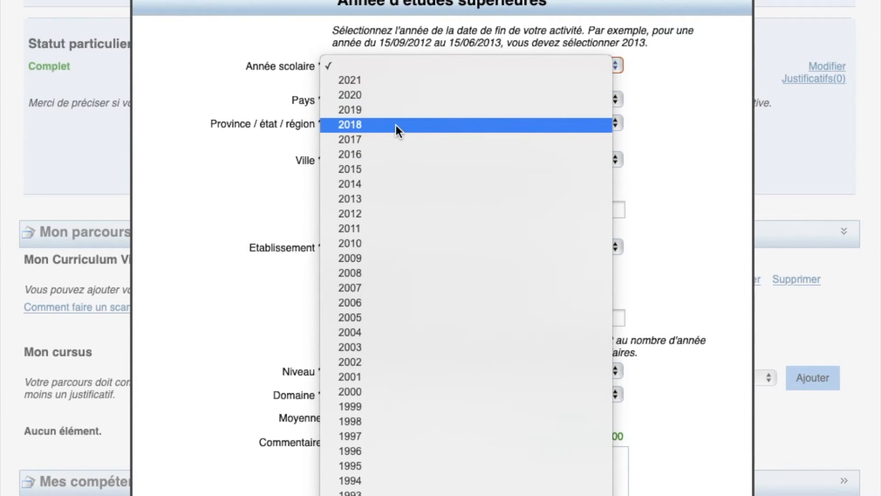
pyautogui.click(396, 125)
pyautogui.click(395, 123)
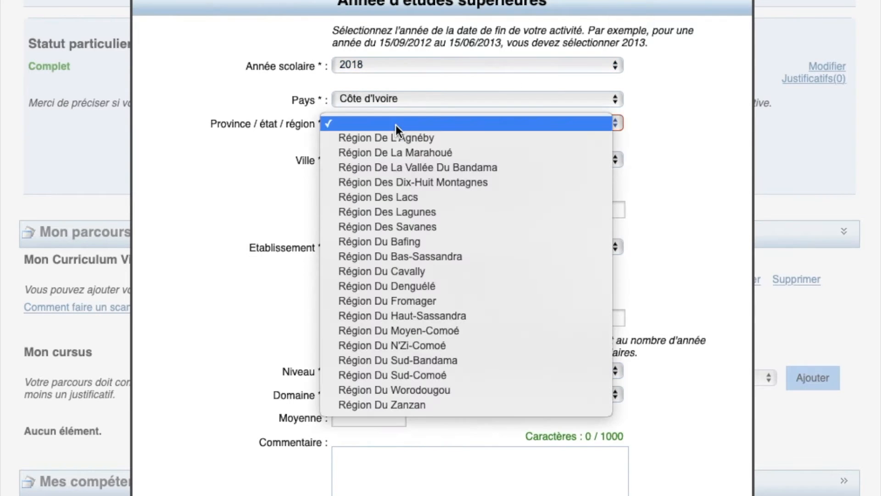
pyautogui.click(392, 212)
pyautogui.click(366, 159)
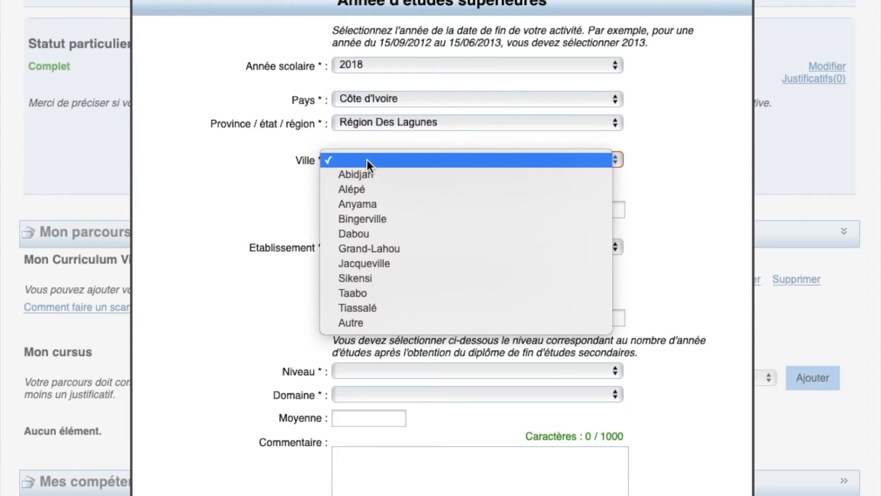
pyautogui.click(366, 175)
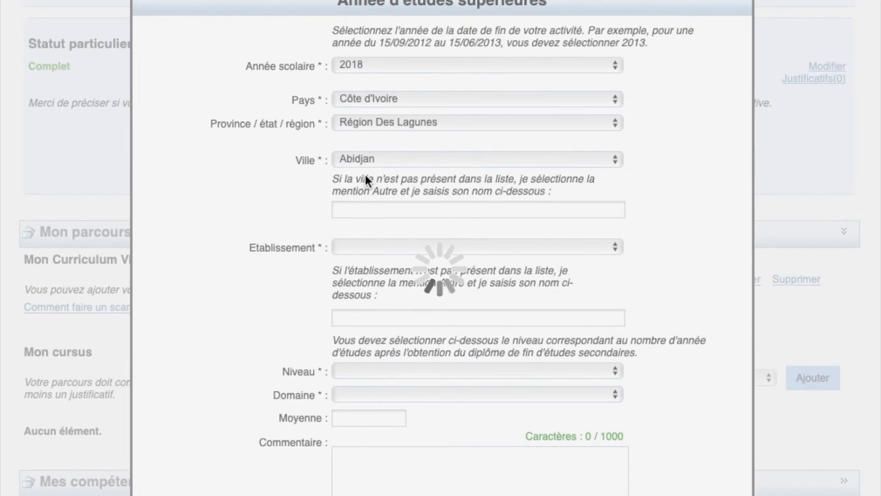
# Set the institution to CPDEC
pyautogui.click(371, 246)
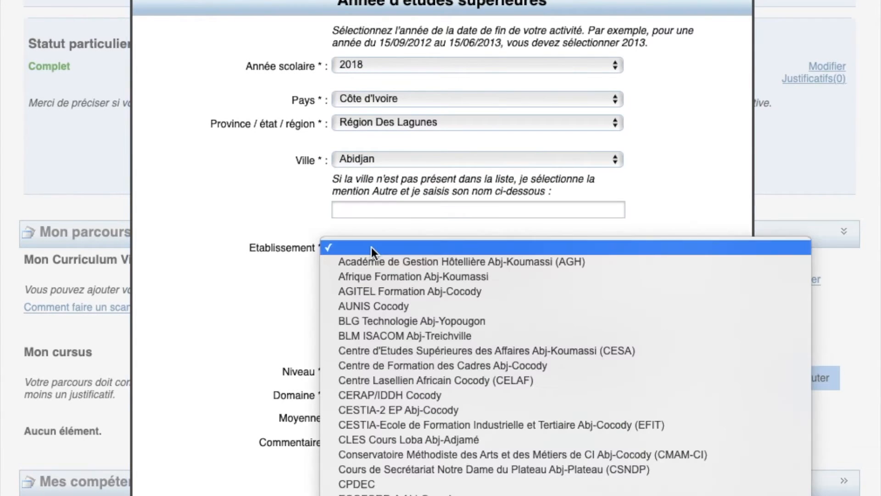
pyautogui.scroll(-5, 410, 335)
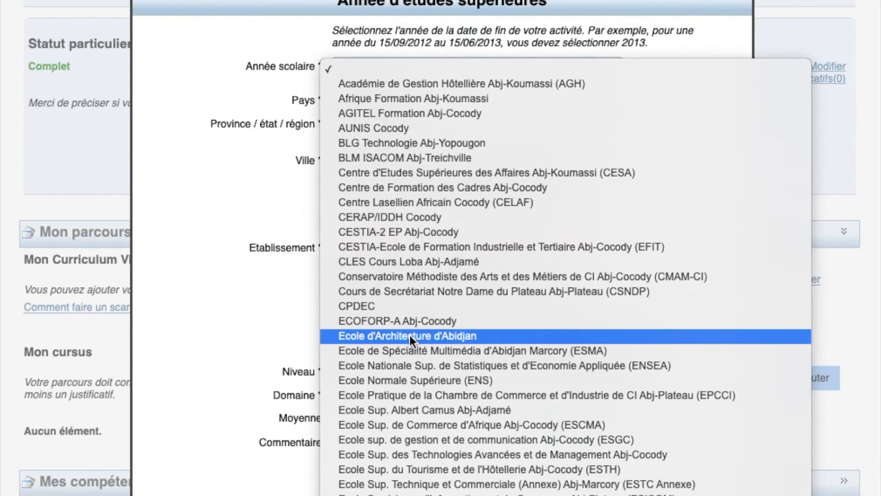
pyautogui.scroll(-5, 409, 335)
pyautogui.scroll(-8, 409, 335)
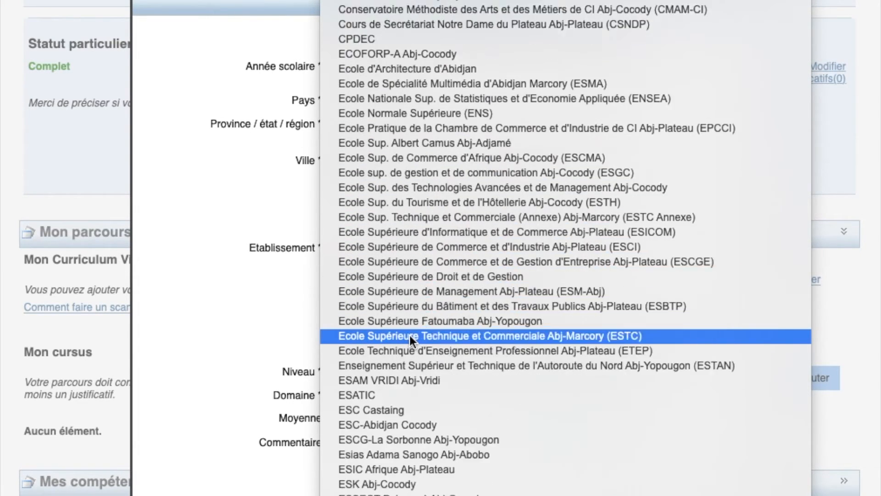
pyautogui.scroll(-4, 410, 335)
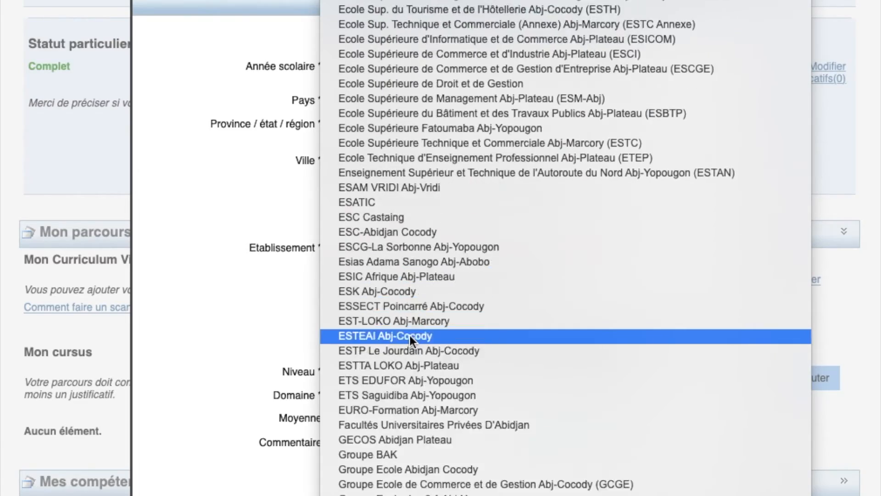
pyautogui.scroll(10, 409, 335)
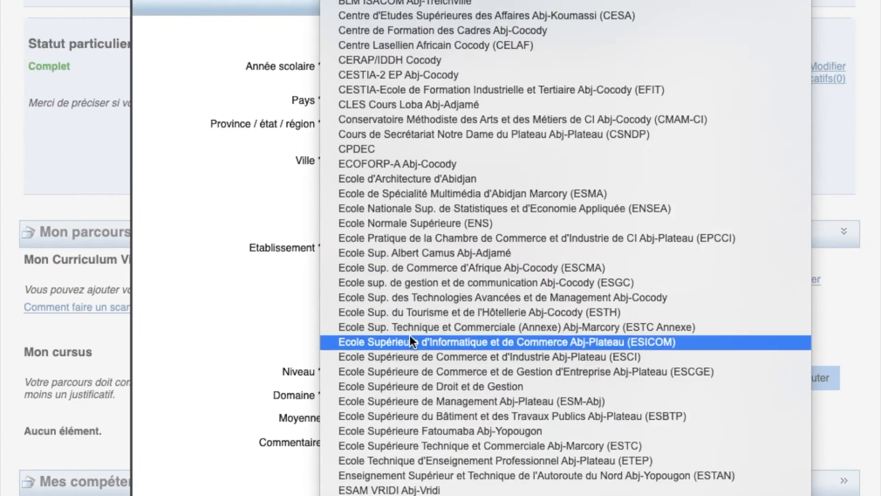
pyautogui.scroll(-20, 407, 328)
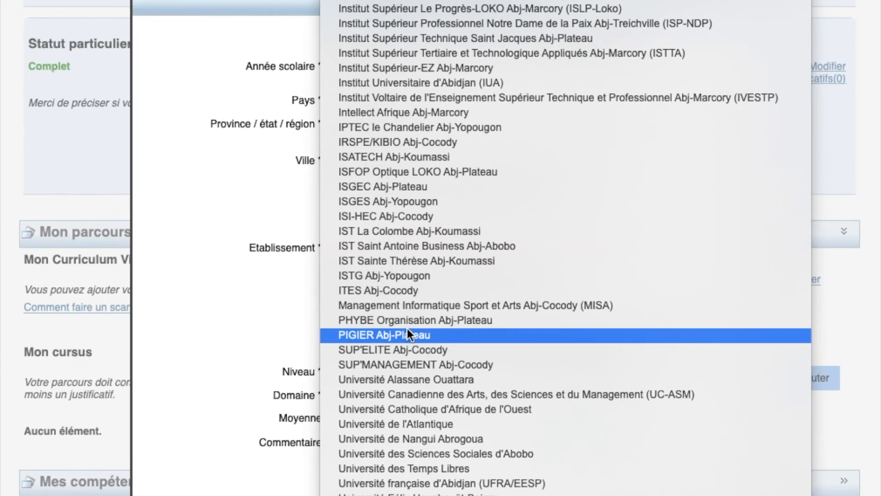
pyautogui.scroll(15, 407, 328)
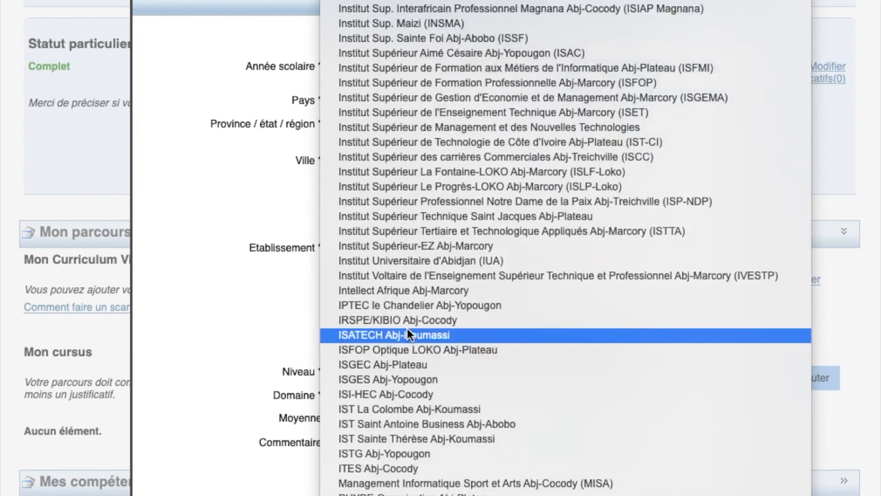
pyautogui.scroll(18, 407, 328)
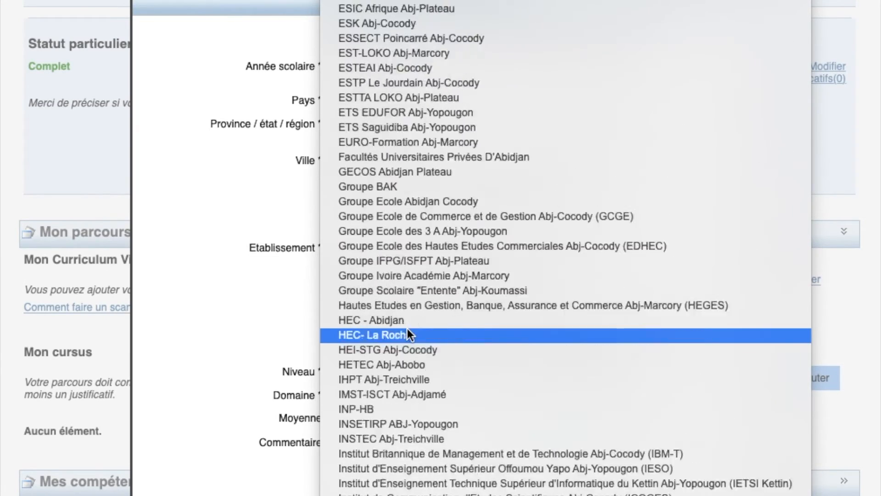
pyautogui.scroll(9, 406, 329)
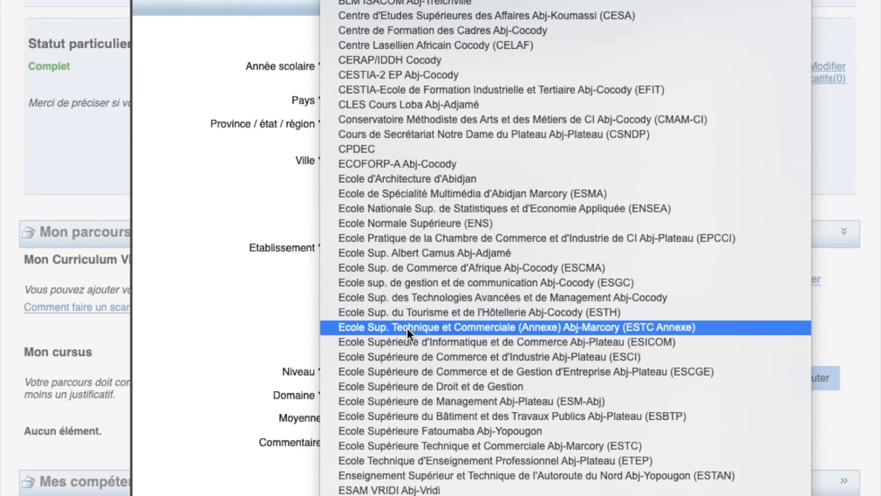
pyautogui.click(386, 149)
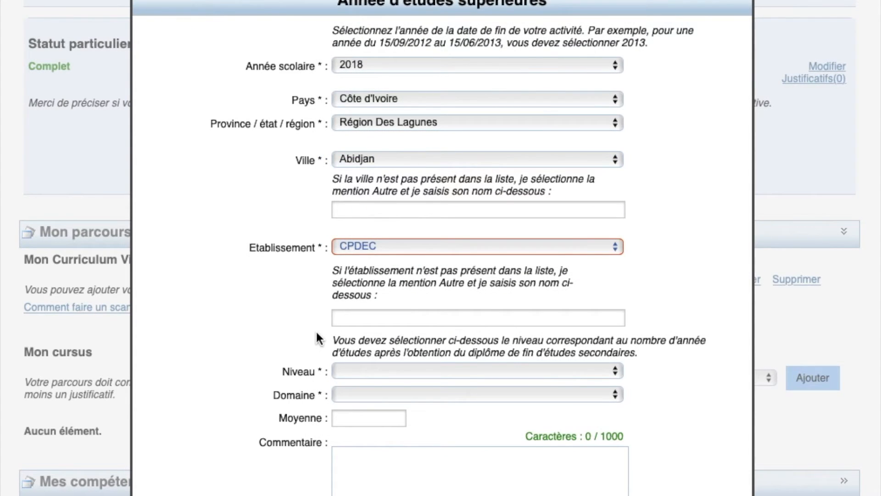
# Set level Bac +1, field 'Management, gestion, finances et commerce', and average 12
pyautogui.scroll(-3, 345, 377)
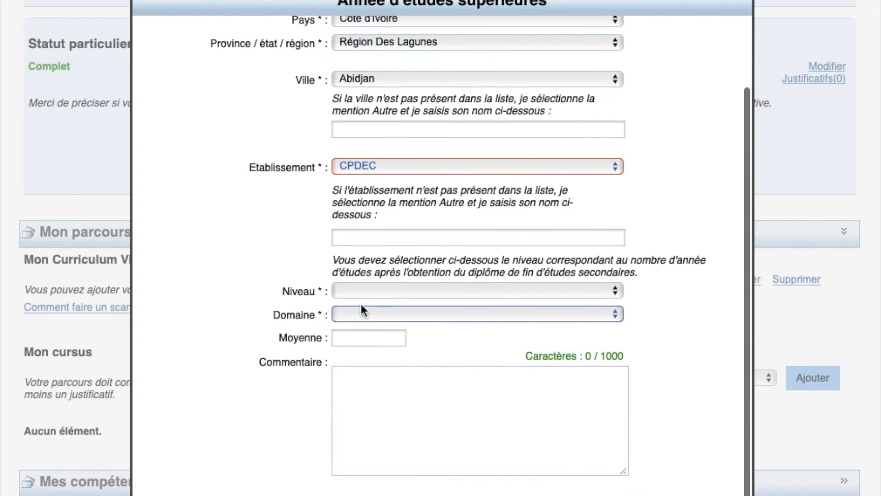
pyautogui.click(361, 296)
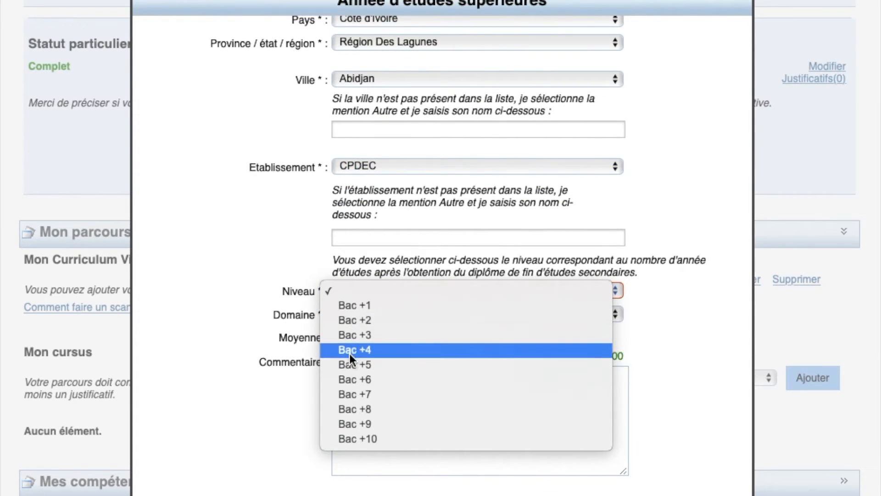
pyautogui.click(356, 306)
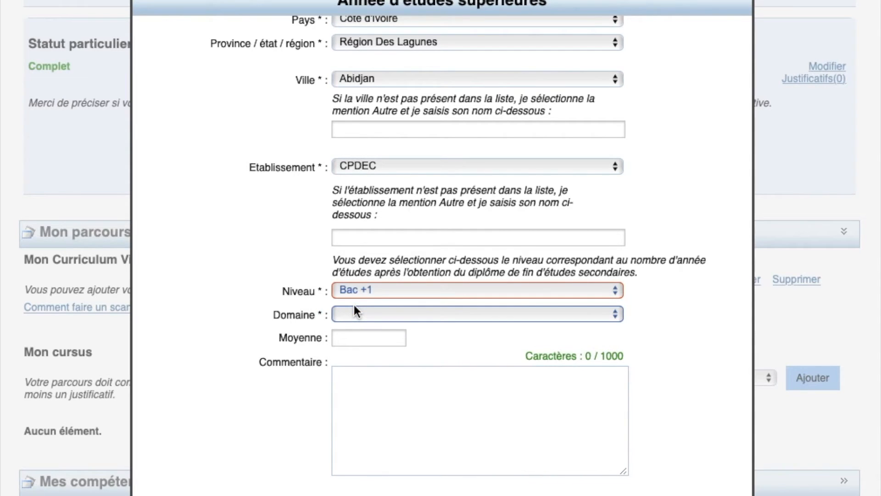
pyautogui.click(366, 315)
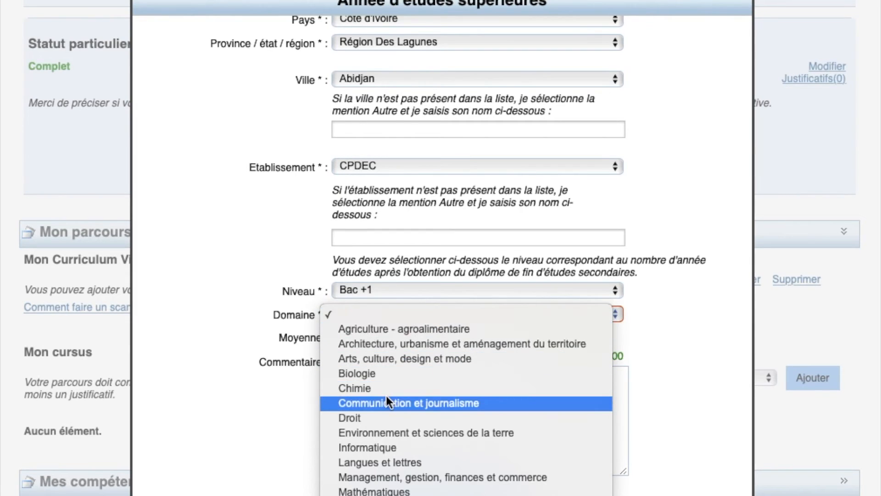
pyautogui.scroll(-1, 387, 396)
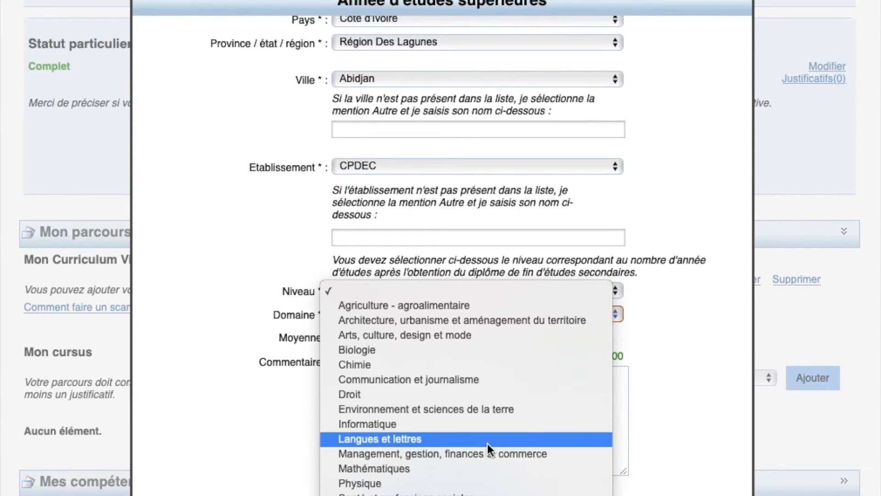
pyautogui.click(263, 425)
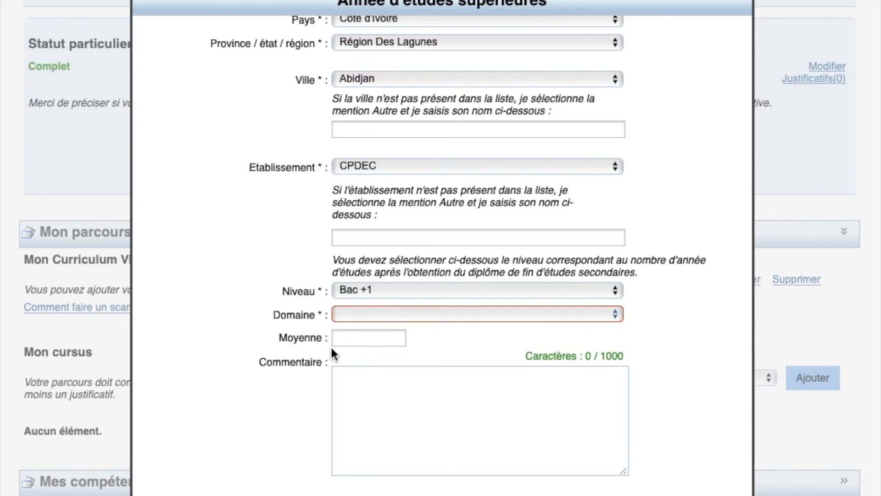
pyautogui.click(359, 315)
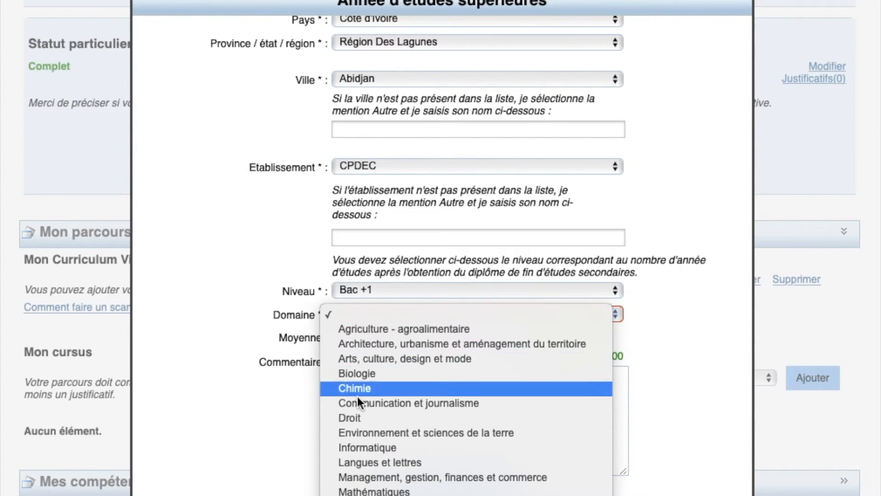
pyautogui.click(381, 477)
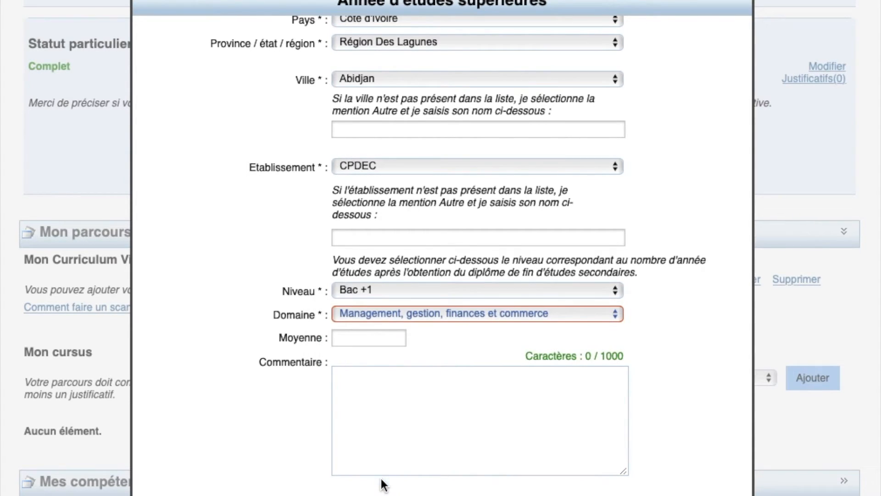
pyautogui.click(351, 338)
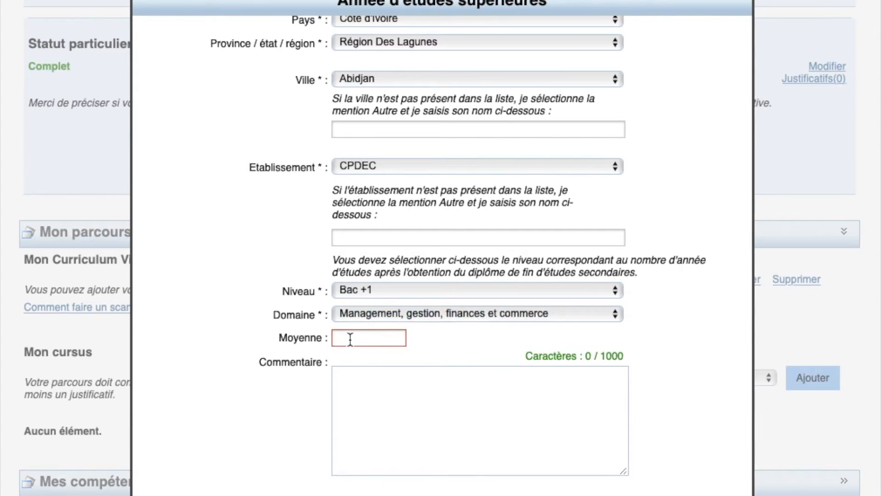
pyautogui.write('12')
# Write the comment 'première année d'université.', correcting 'premiere' via spelling suggestions
pyautogui.click(365, 410)
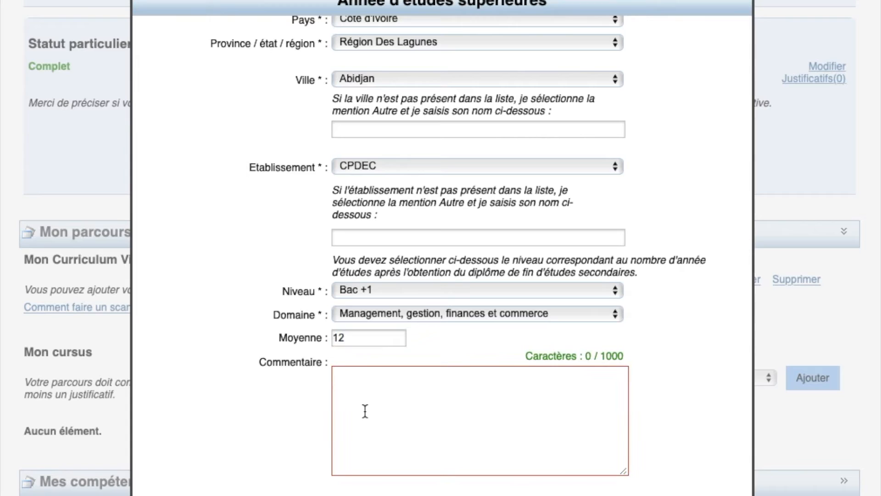
pyautogui.write("premiere année d'université")
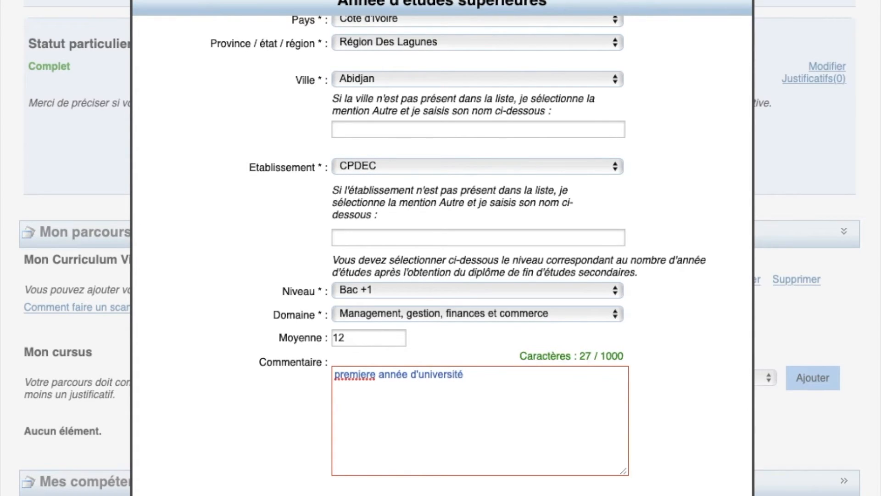
pyautogui.write('.')
pyautogui.rightClick(347, 376)
pyautogui.click(370, 295)
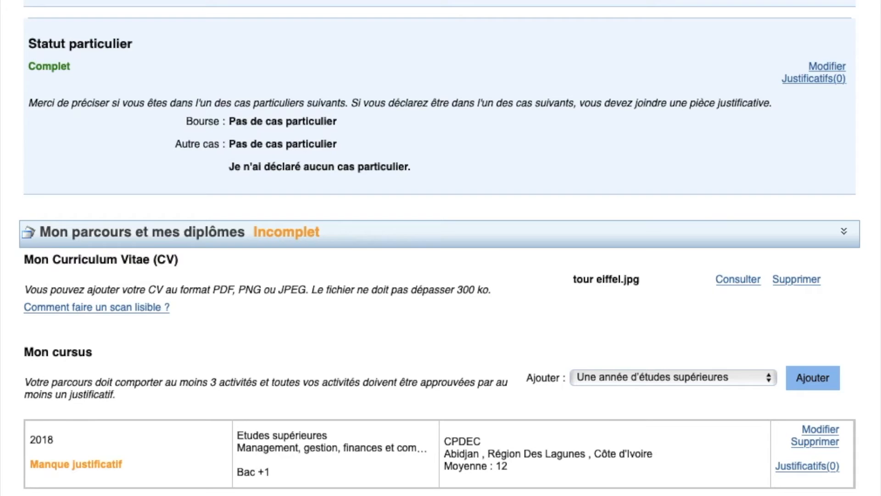
# Add a new higher-education year for 2019 at level Bac +2 with average 13
pyautogui.scroll(-2, 164, 407)
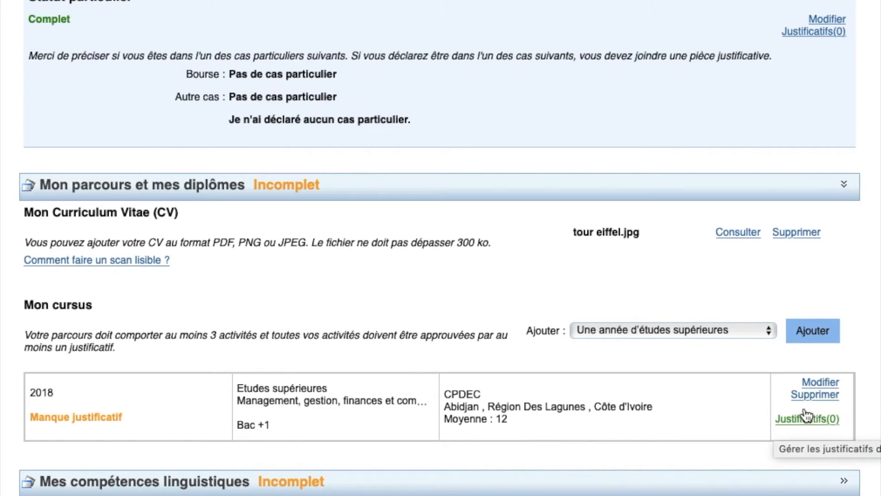
pyautogui.click(827, 337)
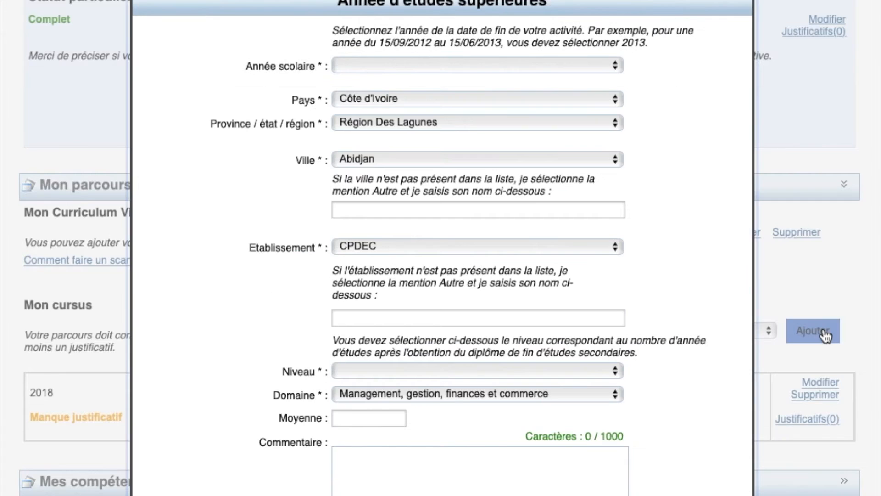
pyautogui.click(536, 64)
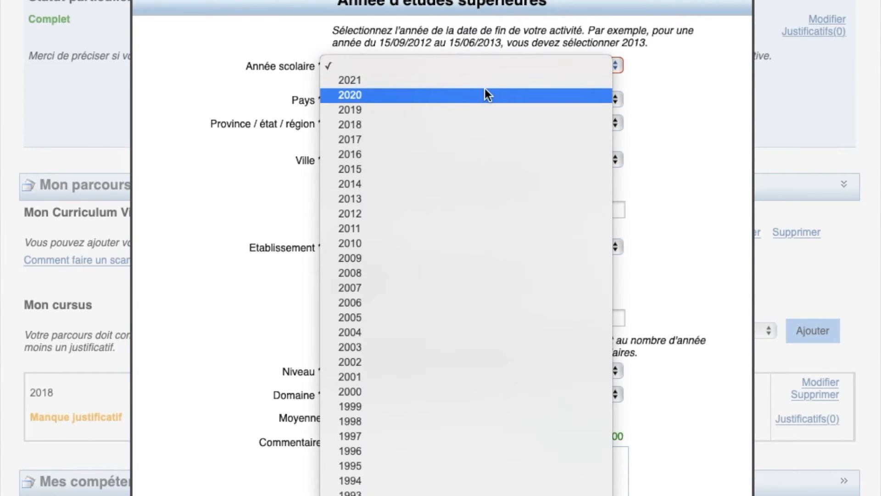
pyautogui.click(479, 110)
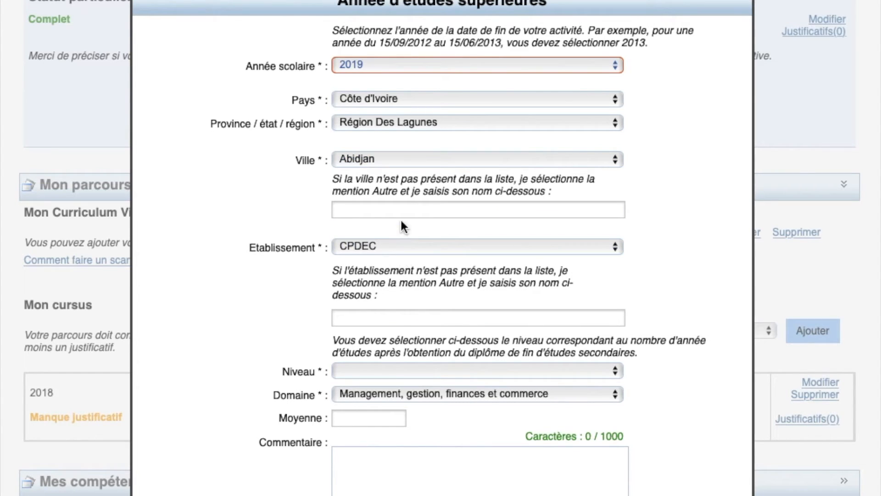
pyautogui.click(379, 370)
pyautogui.click(376, 401)
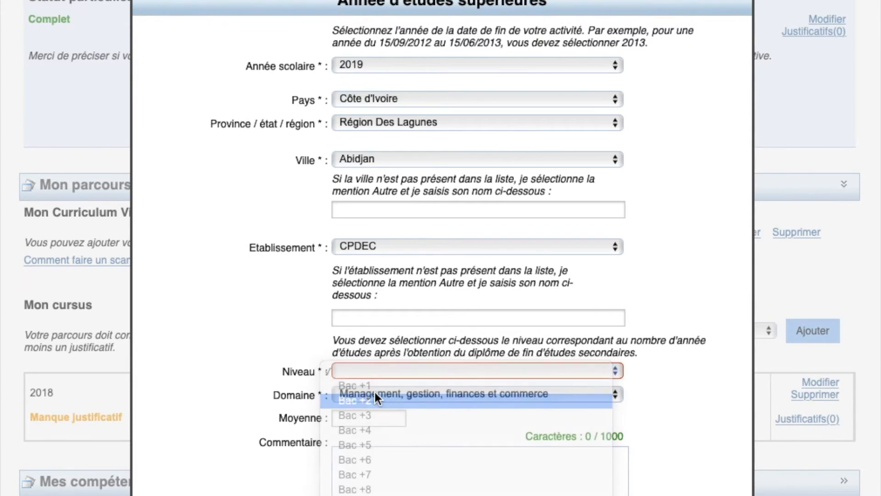
pyautogui.click(360, 418)
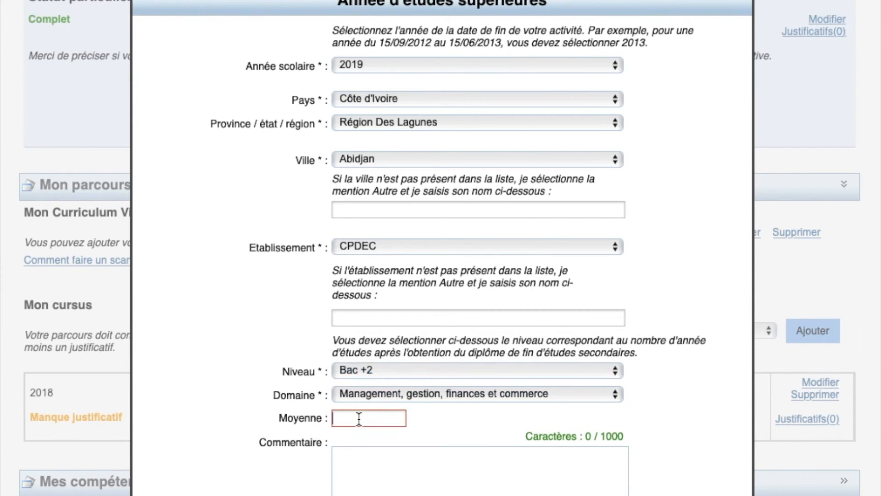
pyautogui.write('13')
# Write the comment 'deuxième année d'université.' for the 2019 year
pyautogui.scroll(-3, 353, 466)
pyautogui.click(362, 406)
pyautogui.write('deuix')
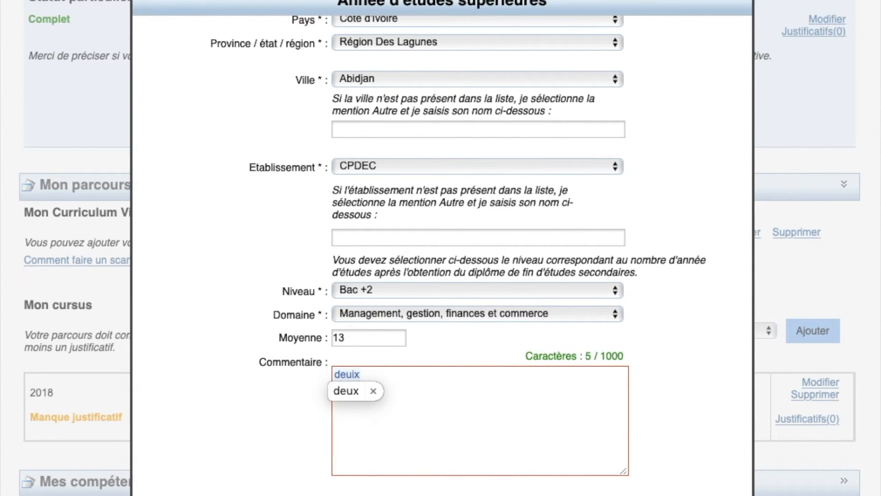
pyautogui.press('BackSpace')
pyautogui.press('BackSpace')
pyautogui.write('xième a')
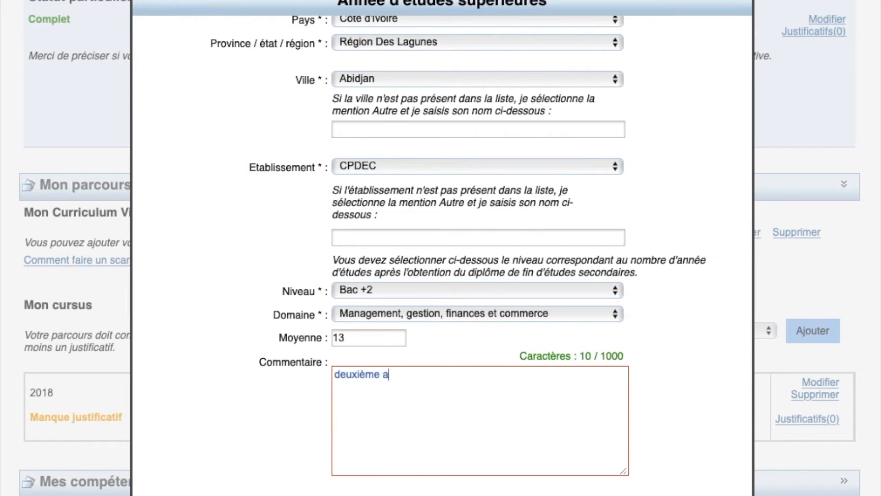
pyautogui.write("nnée d'uniervis")
pyautogui.press('BackSpace')
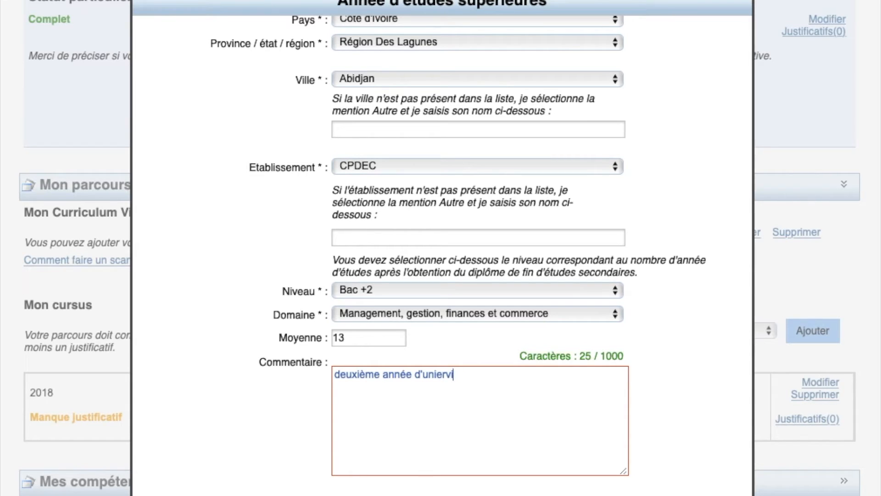
pyautogui.write('si')
pyautogui.press('BackSpace')
pyautogui.press('BackSpace')
pyautogui.press('BackSpace')
pyautogui.press('BackSpace')
pyautogui.press('BackSpace')
pyautogui.press('BackSpace')
pyautogui.write('versité.')
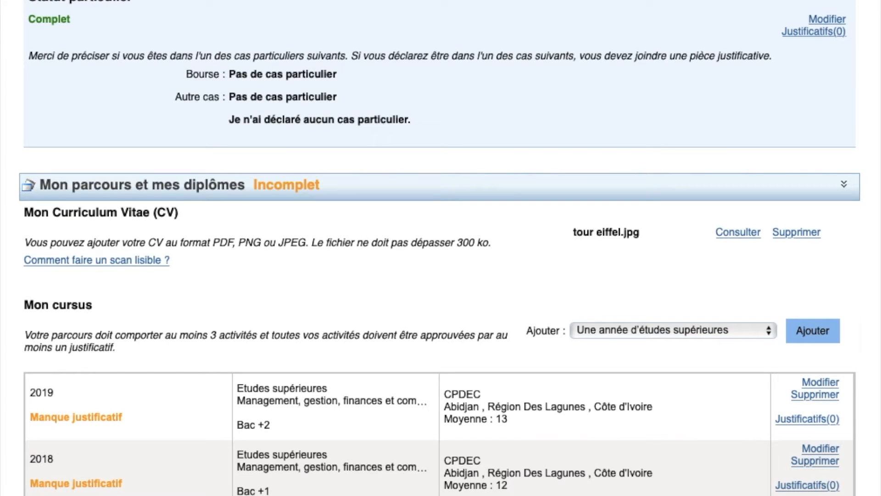
# Start a 2020 study-year entry marked as currently followed, at level Bac +3
pyautogui.click(809, 345)
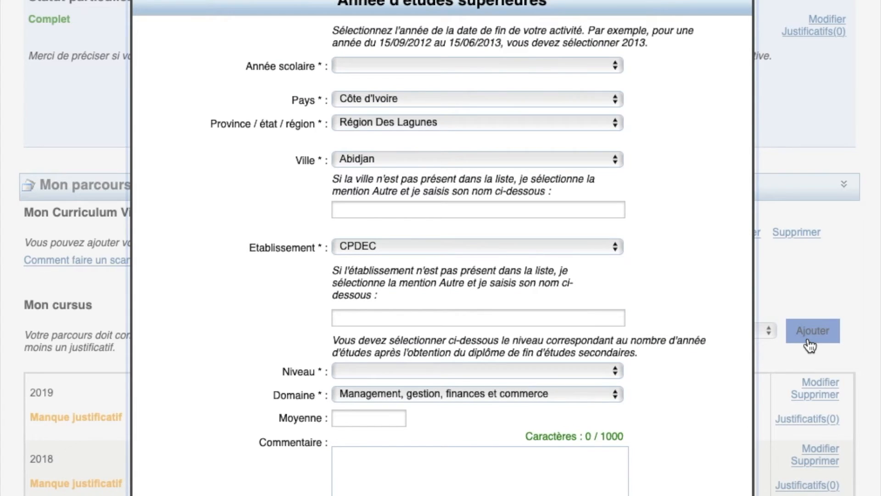
pyautogui.click(499, 65)
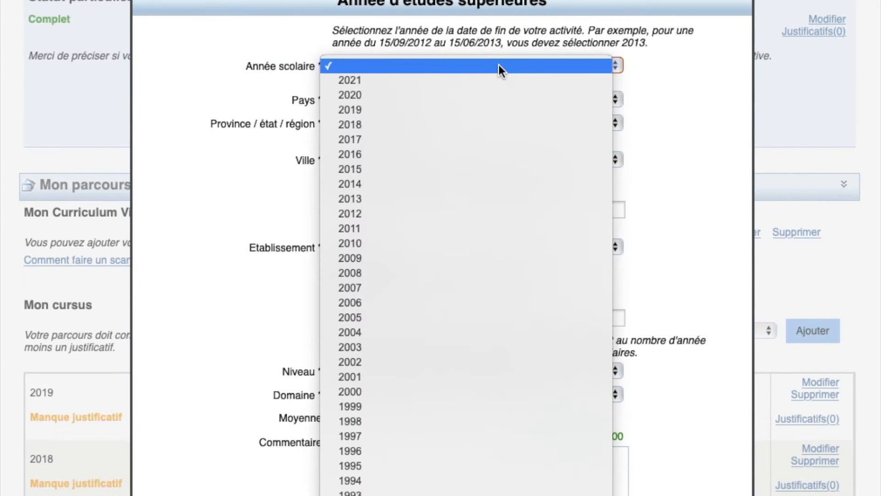
pyautogui.click(464, 95)
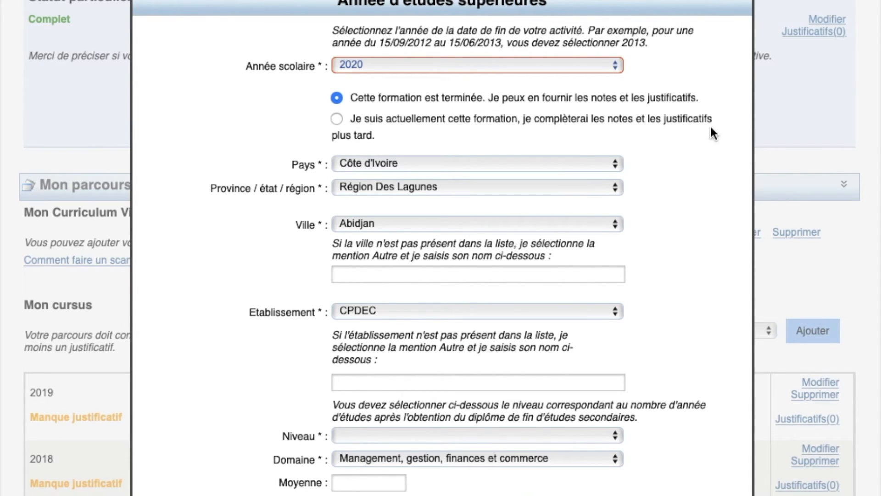
pyautogui.click(336, 118)
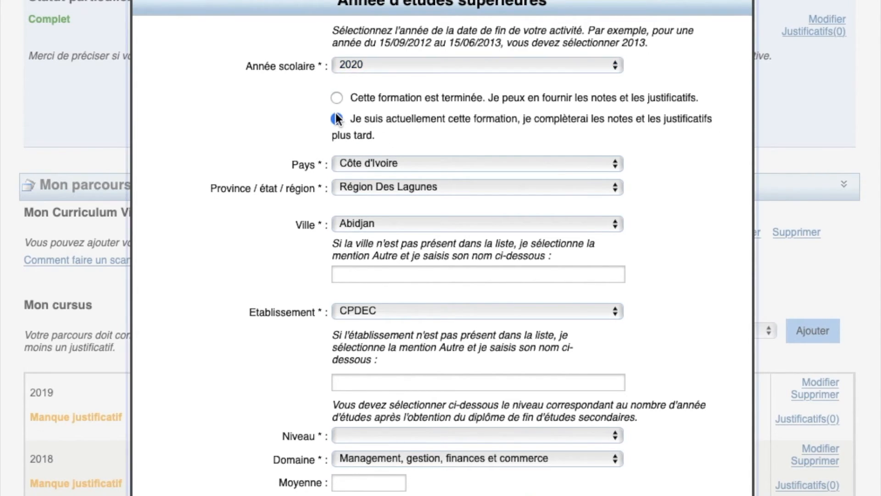
pyautogui.click(336, 98)
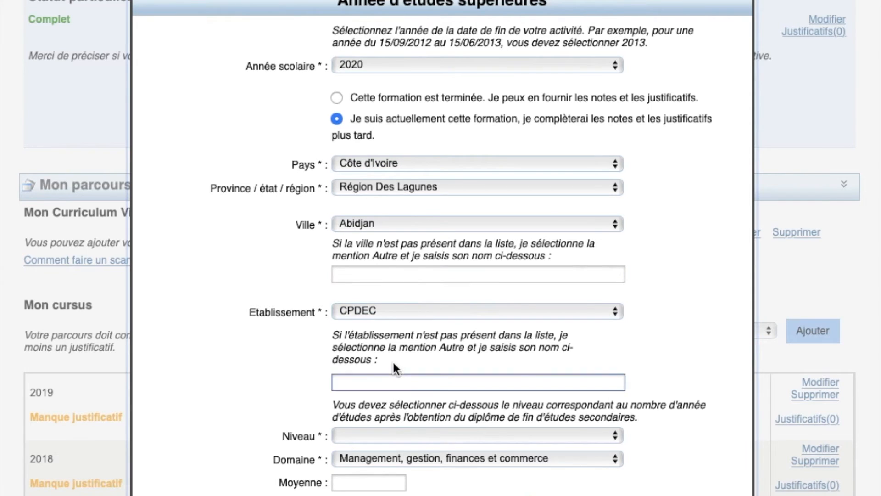
pyautogui.click(357, 439)
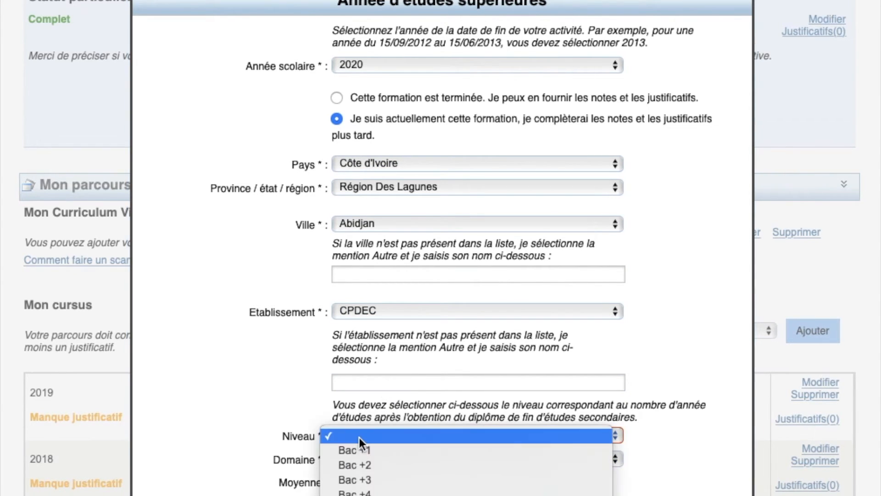
pyautogui.click(357, 480)
# Leave the average empty, comment 'je n'ai pas encore reçu mes notes du premier semestre.' and save
pyautogui.scroll(-3, 356, 482)
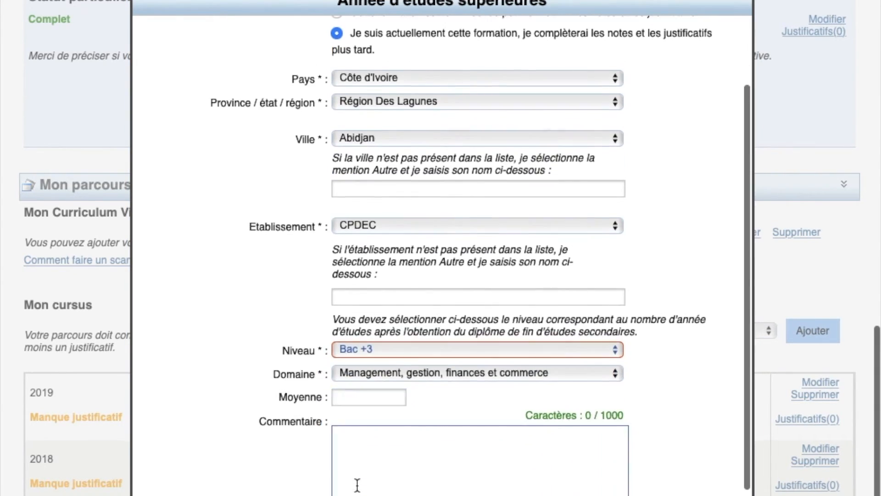
pyautogui.write('14')
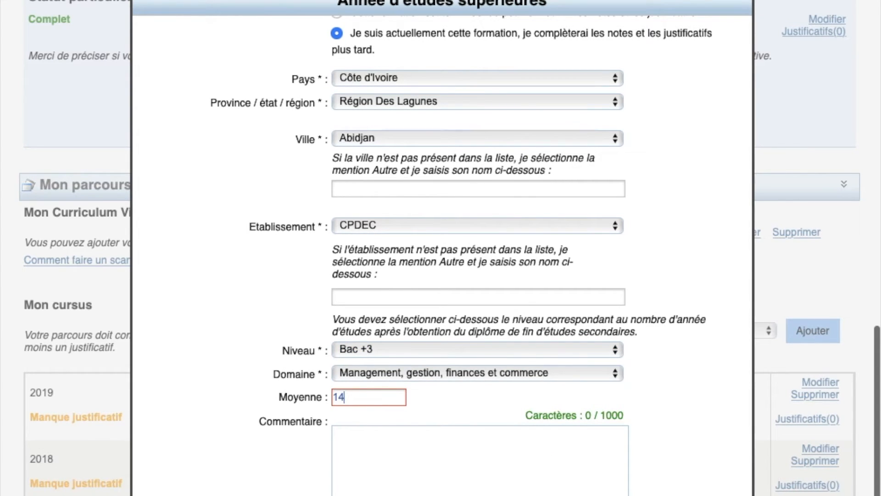
pyautogui.scroll(-2, 360, 394)
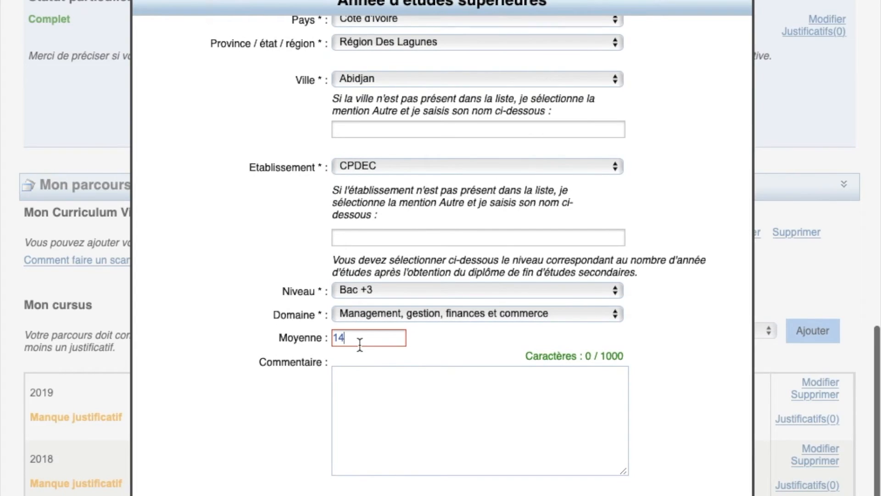
pyautogui.press('BackSpace')
pyautogui.click(367, 393)
pyautogui.write('je ')
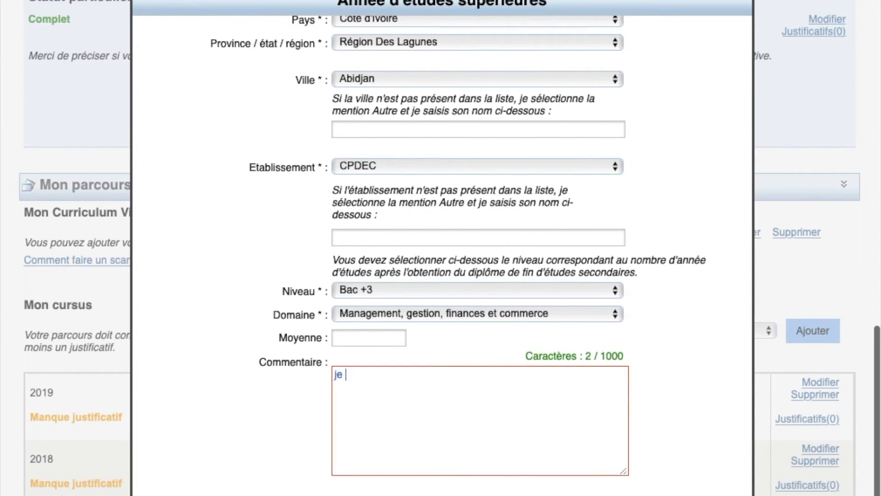
pyautogui.write("n'ai pas ")
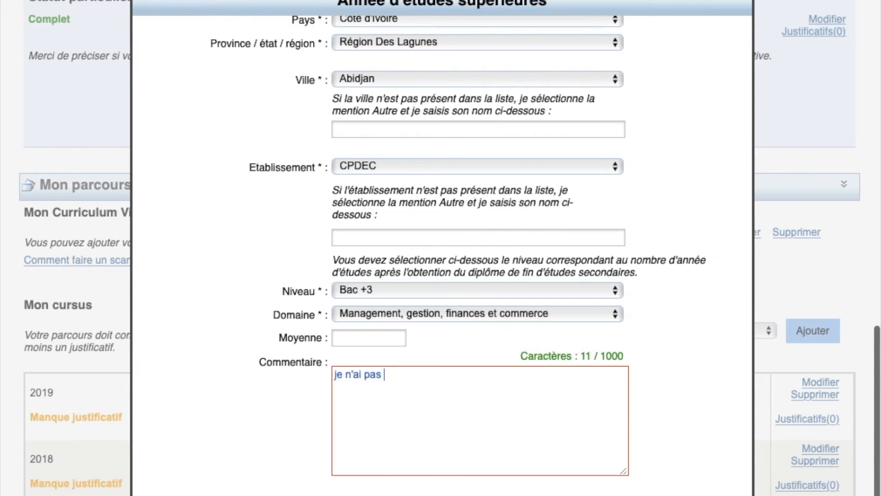
pyautogui.write('encore r')
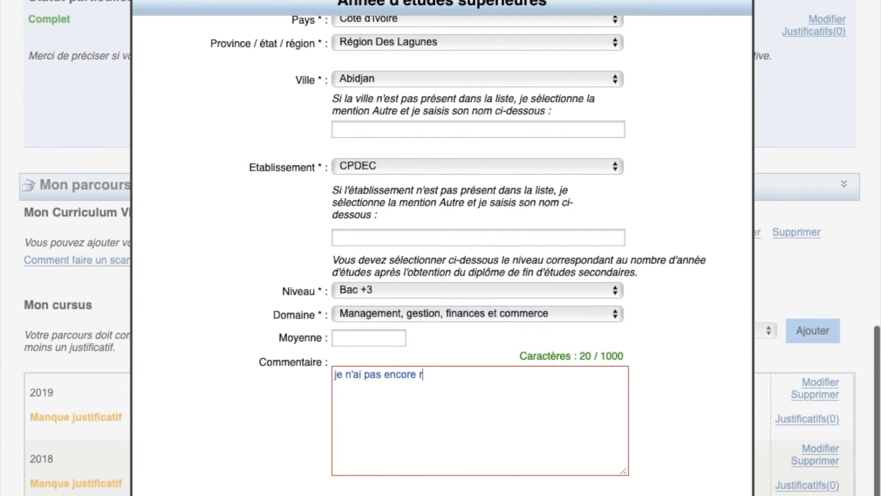
pyautogui.write('eç')
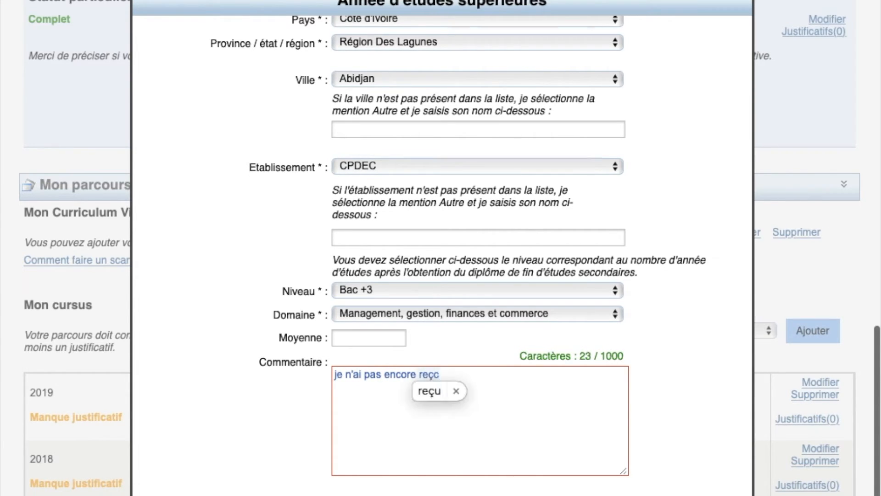
pyautogui.write('u mes ')
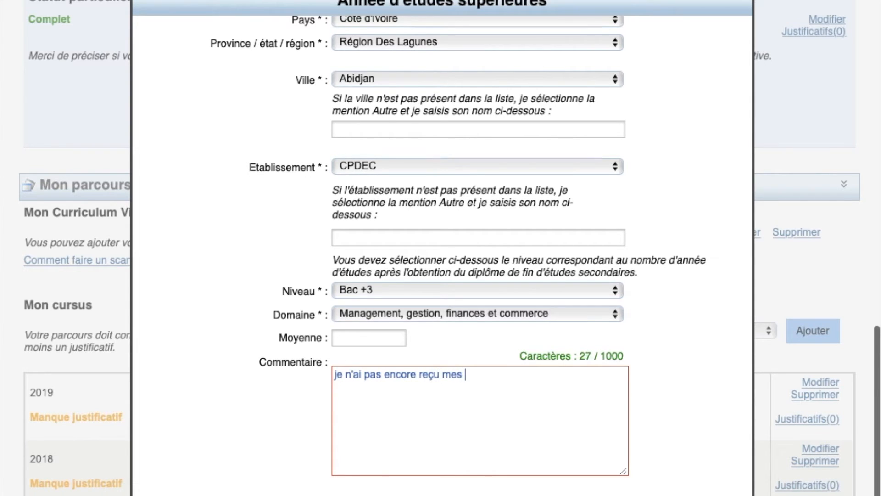
pyautogui.write('notes du premier semestre.')
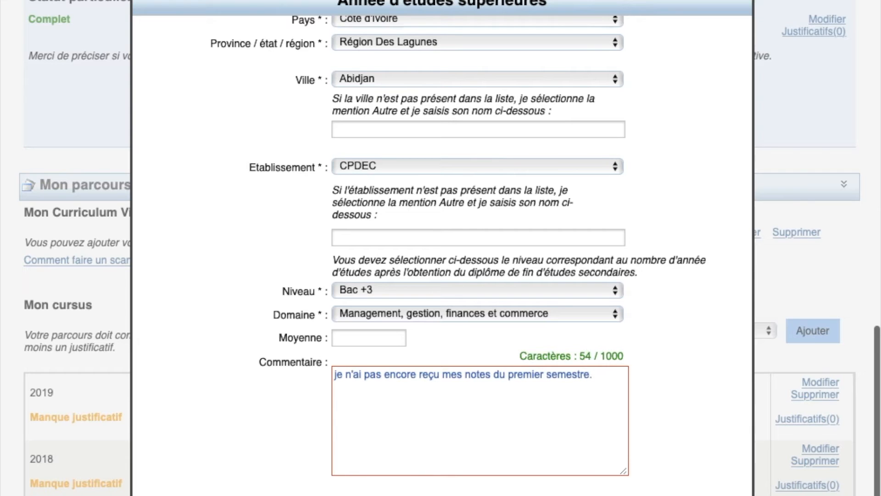
pyautogui.click(404, 495)
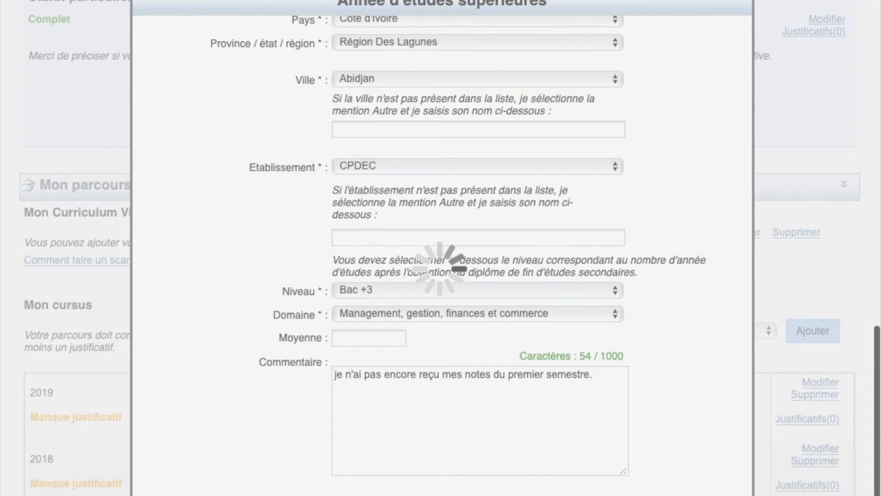
pyautogui.scroll(-3, 441, 276)
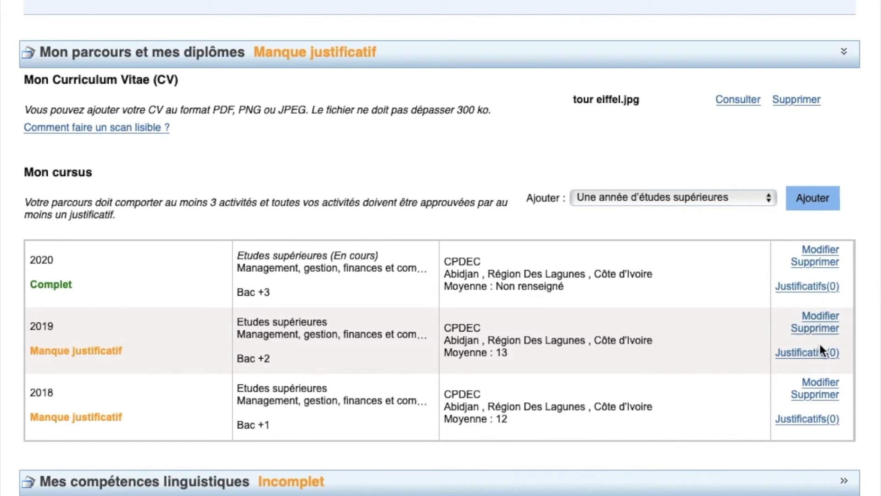
# Upload tour eiffel.jpg as a supporting document for the 2018 study year
pyautogui.click(804, 425)
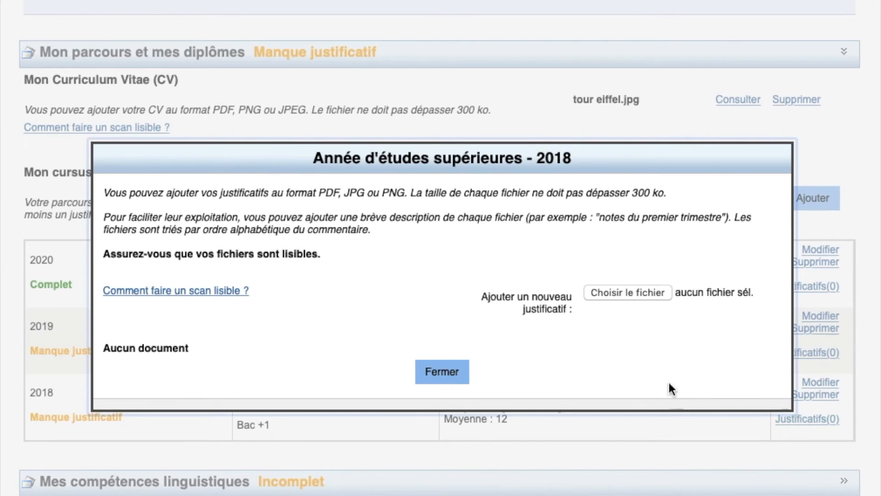
pyautogui.click(617, 294)
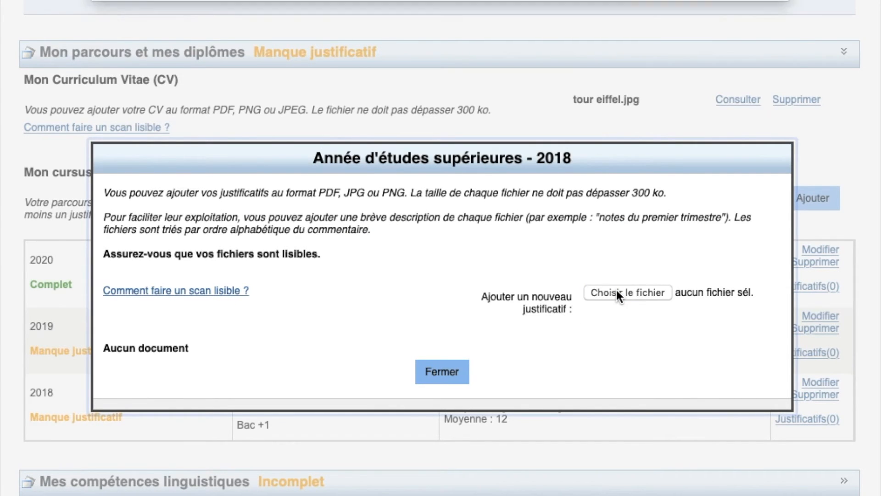
pyautogui.scroll(-15, 287, 274)
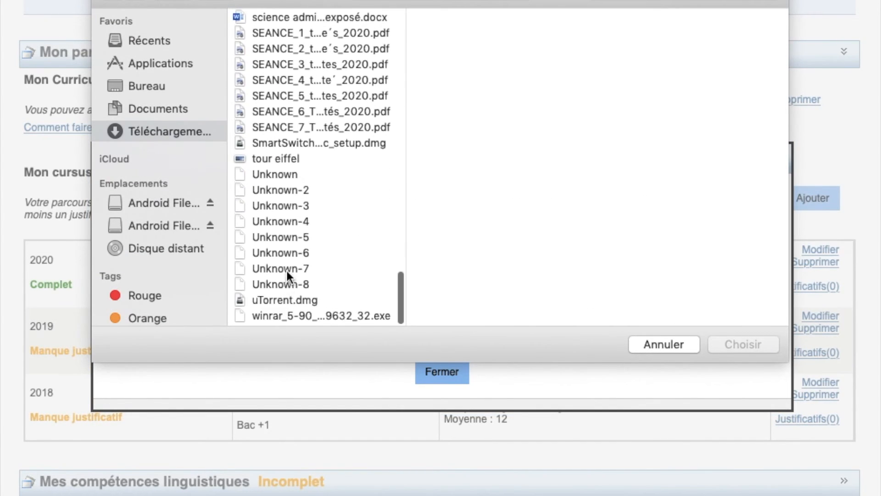
pyautogui.click(292, 161)
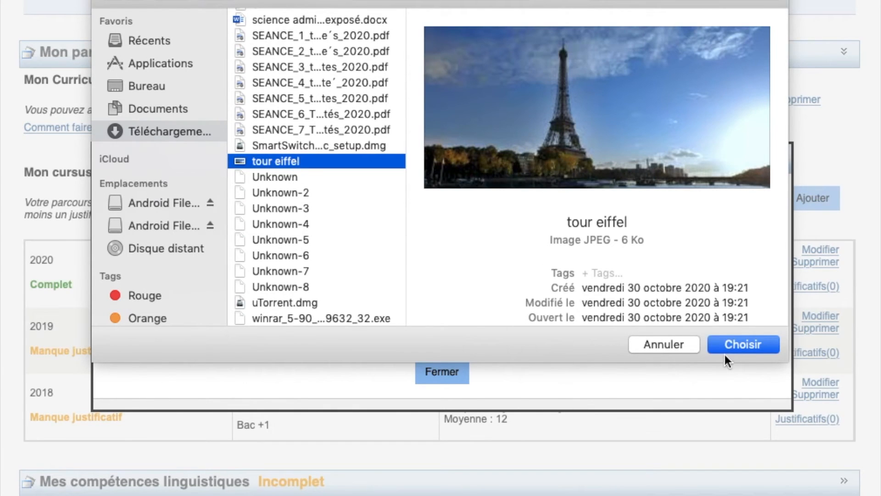
pyautogui.click(737, 344)
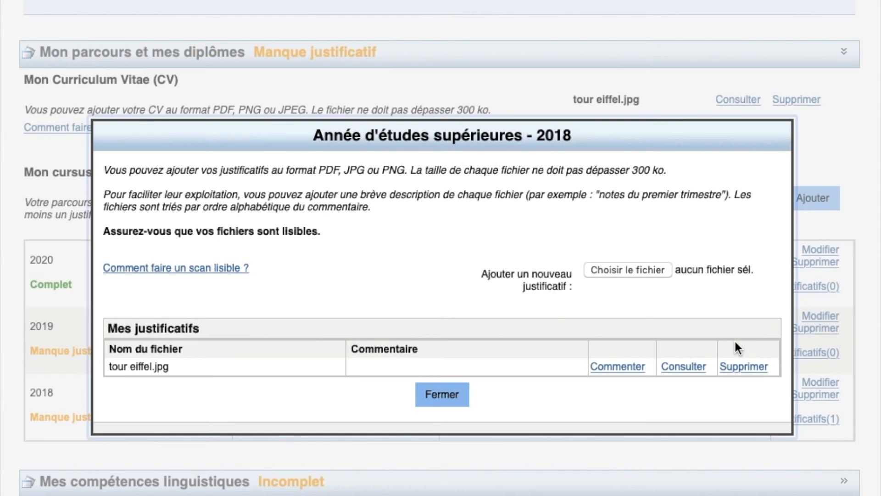
# Comment the file 'bulletin L1 semestre 1 et 2' and close the documents window
pyautogui.click(622, 368)
pyautogui.click(516, 367)
pyautogui.write('bulletin')
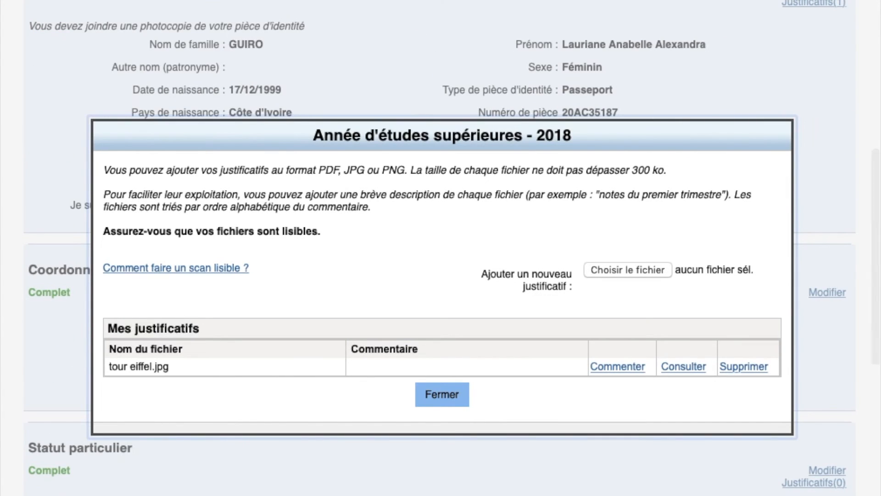
pyautogui.click(610, 367)
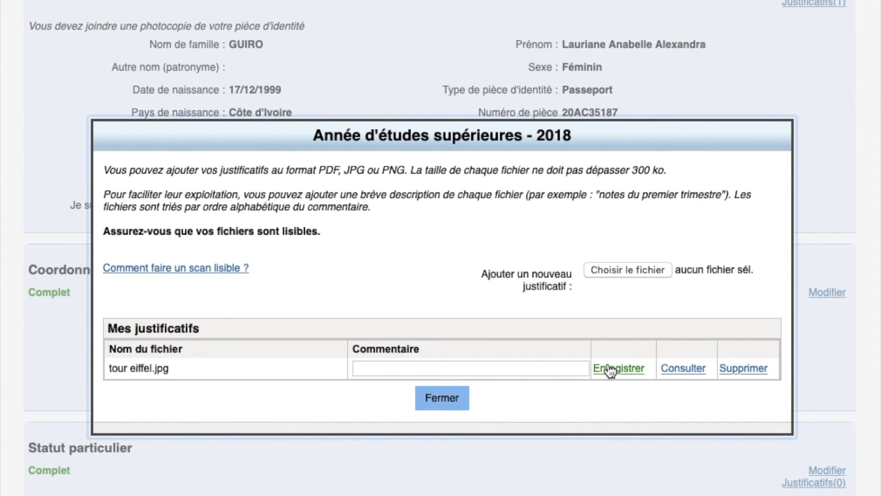
pyautogui.click(463, 369)
pyautogui.write('b')
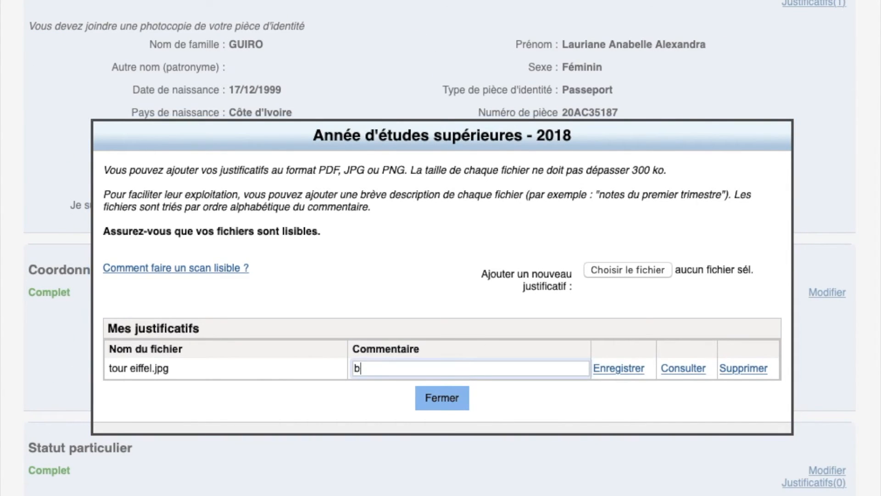
pyautogui.write('ulletin L1 semtres')
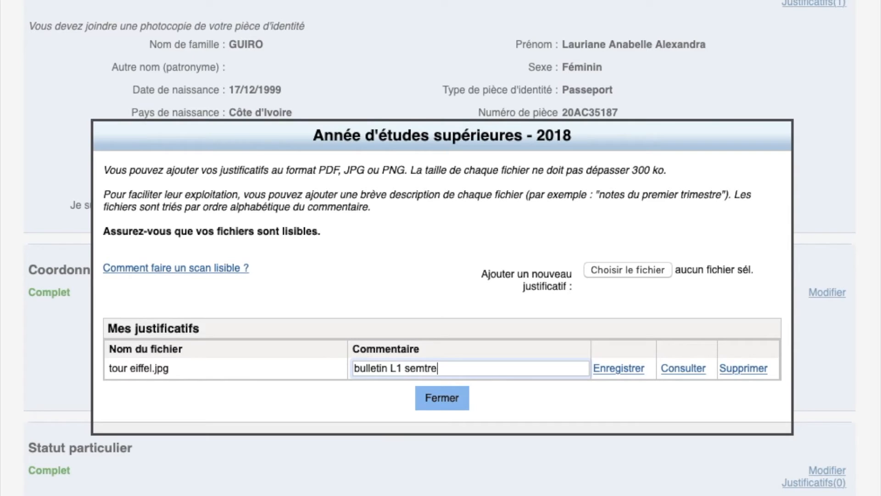
pyautogui.press('BackSpace')
pyautogui.press('BackSpace')
pyautogui.press('BackSpace')
pyautogui.press('BackSpace')
pyautogui.write('estre 1')
pyautogui.press('BackSpace')
pyautogui.write('2')
pyautogui.press('BackSpace')
pyautogui.write('1 et 2')
pyautogui.click(444, 407)
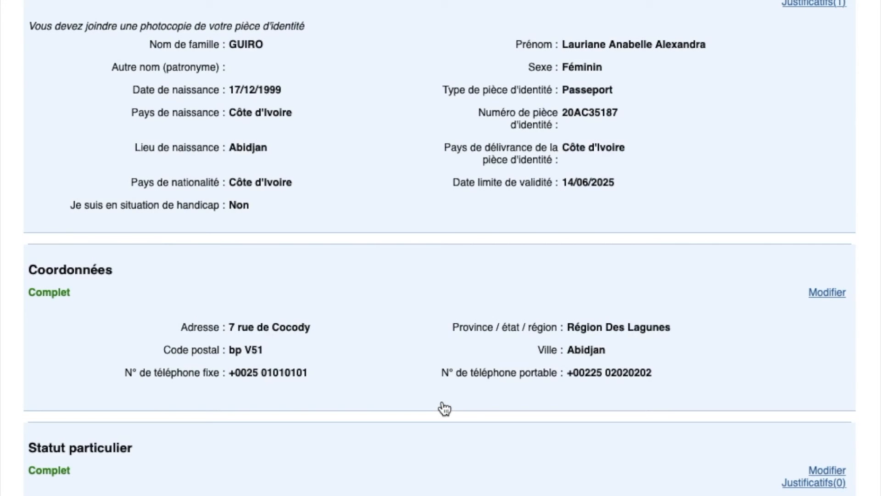
# Upload tour eiffel.jpg as a supporting document for the 2019 study year
pyautogui.scroll(8, 503, 294)
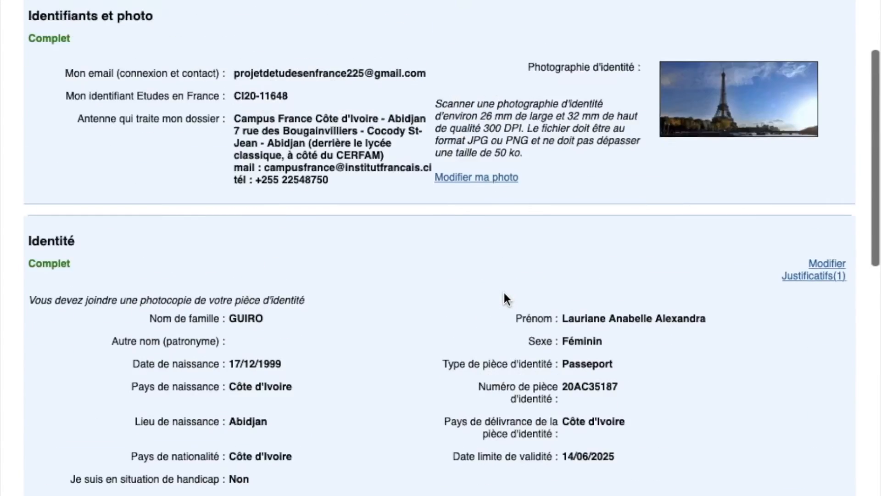
pyautogui.scroll(-15, 503, 290)
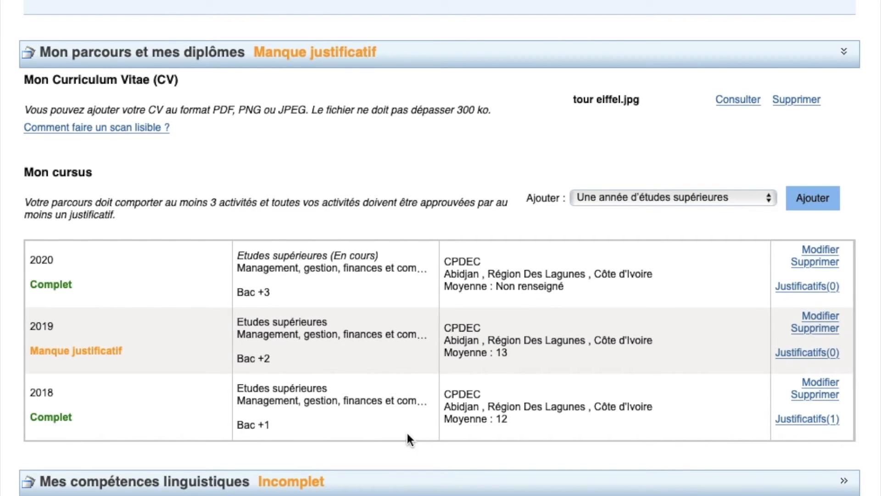
pyautogui.click(784, 362)
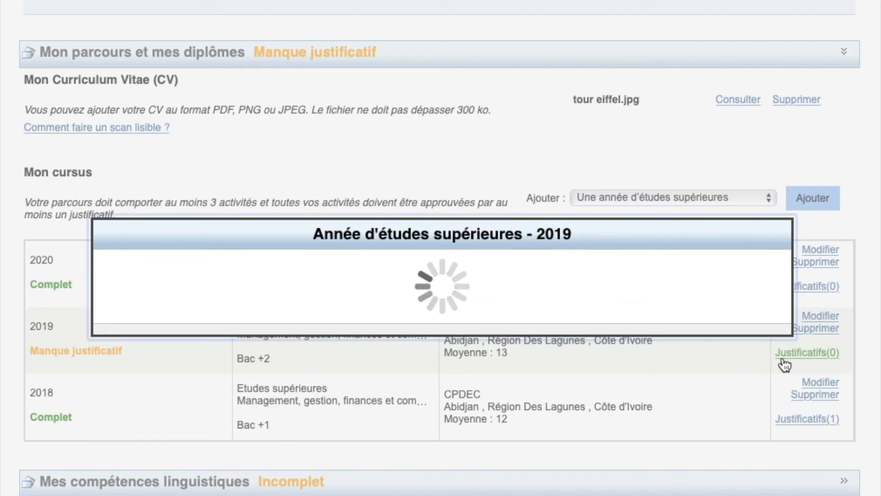
pyautogui.click(648, 294)
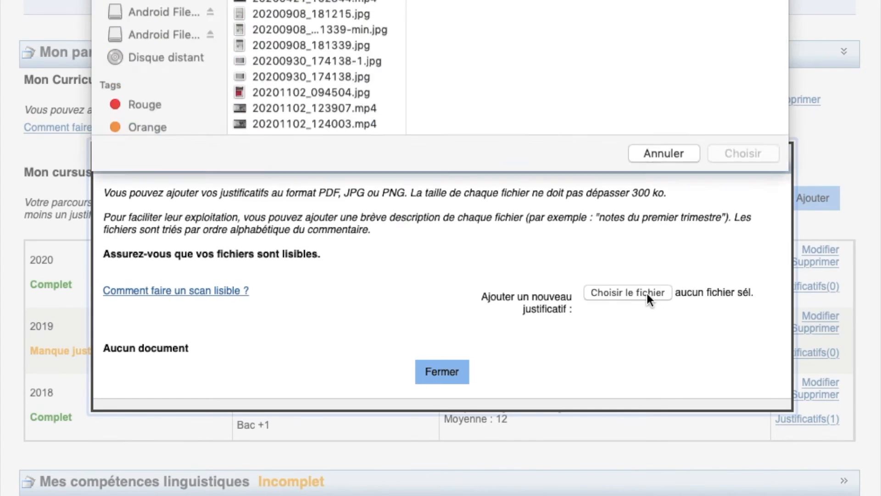
pyautogui.scroll(-15, 357, 166)
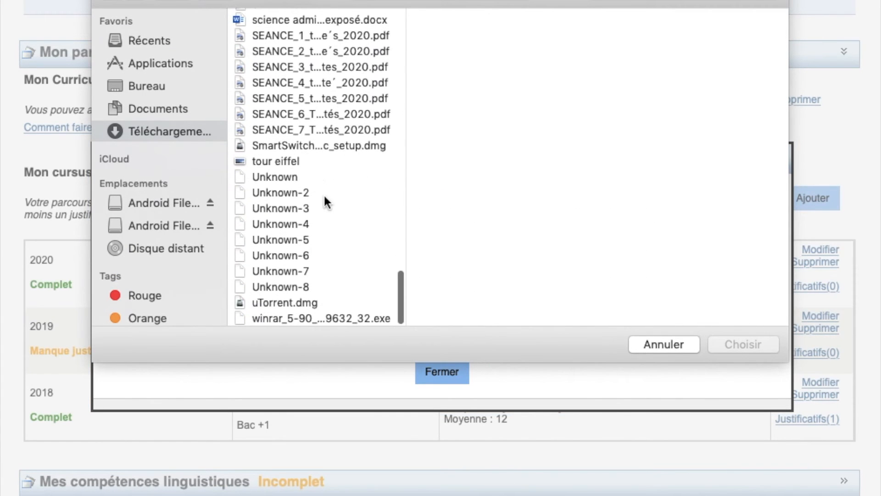
pyautogui.click(280, 161)
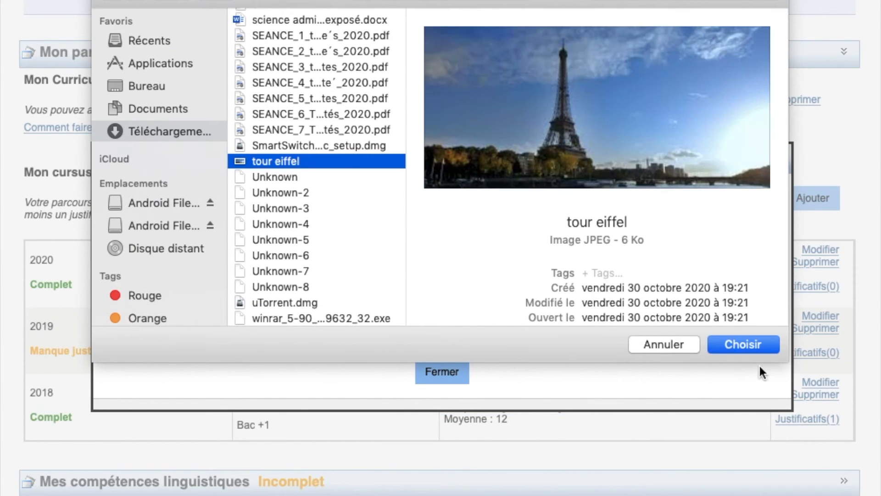
pyautogui.click(742, 346)
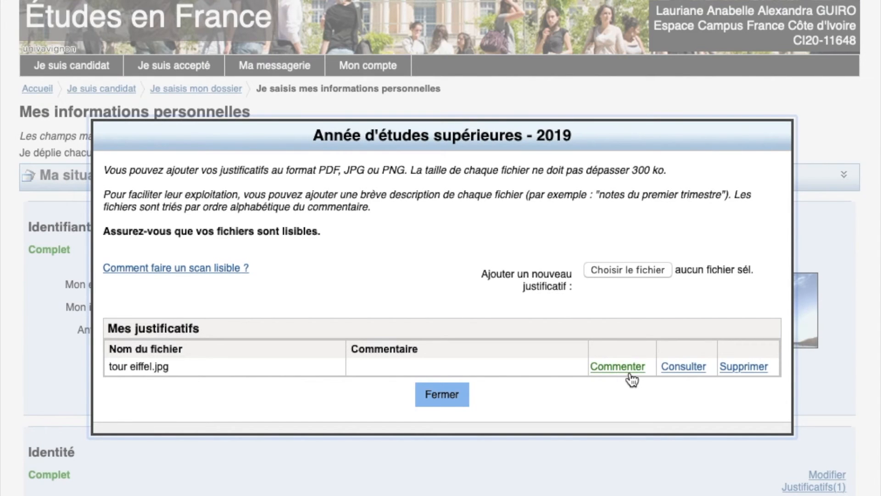
# Save the comment 'bulletin L2 semestre 1 et 2' on the file and close the window
pyautogui.click(631, 375)
pyautogui.click(477, 369)
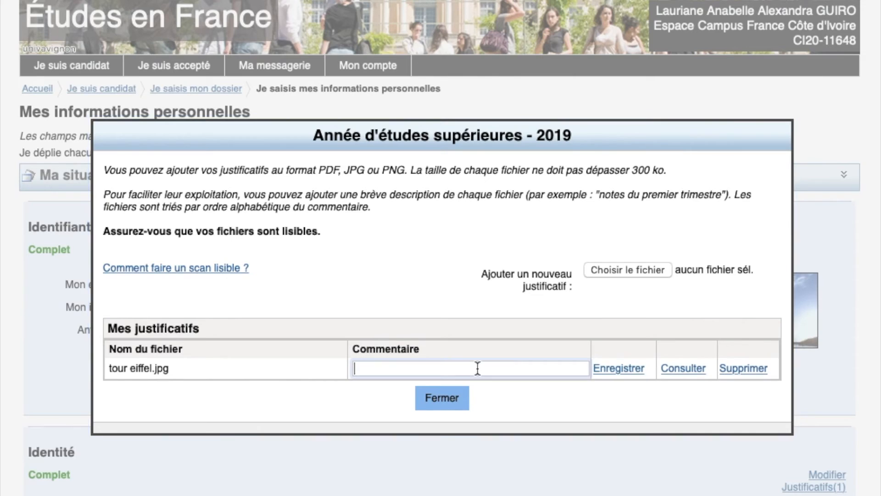
pyautogui.write('bulletion')
pyautogui.press('BackSpace')
pyautogui.press('BackSpace')
pyautogui.write('n L2 semestre 1')
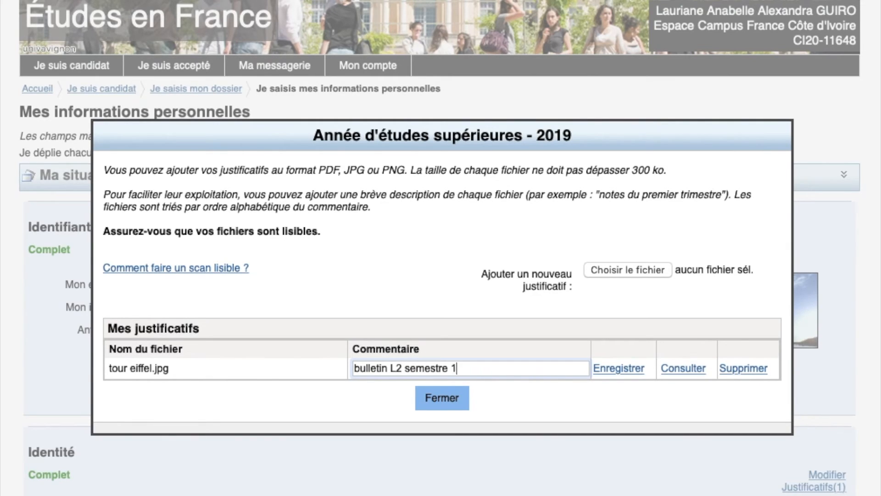
pyautogui.write(' et 2')
pyautogui.click(609, 369)
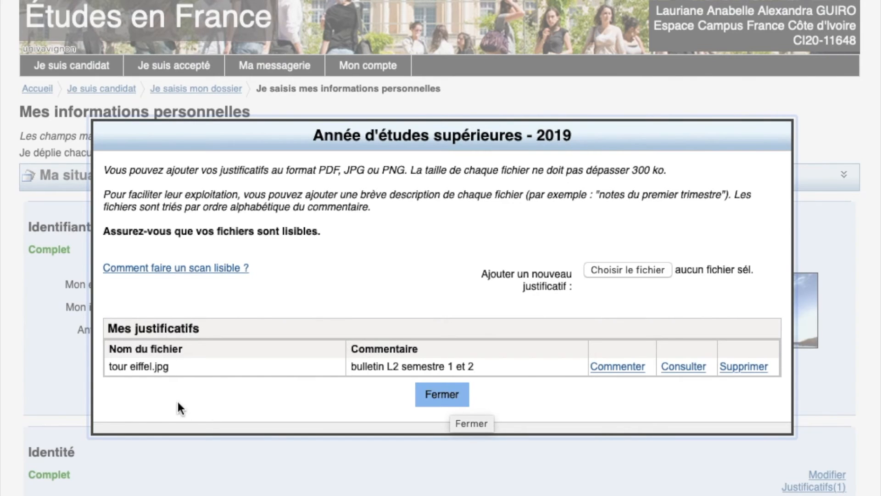
pyautogui.click(436, 401)
pyautogui.scroll(-10, 441, 402)
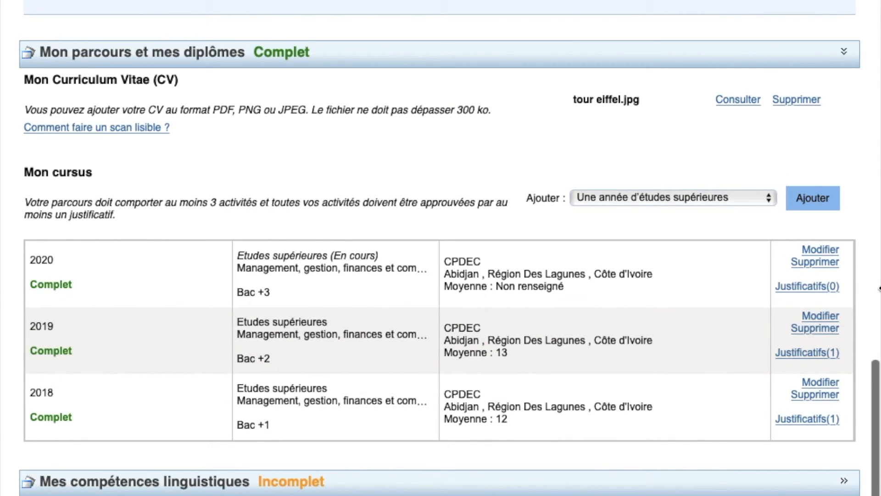
# Upload tour eiffel.jpg as a supporting document for the 2020 study year
pyautogui.click(811, 286)
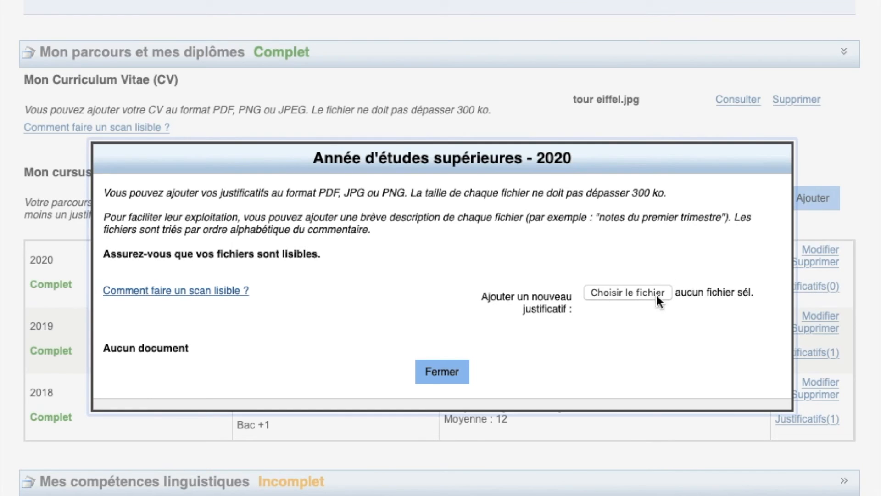
pyautogui.click(637, 297)
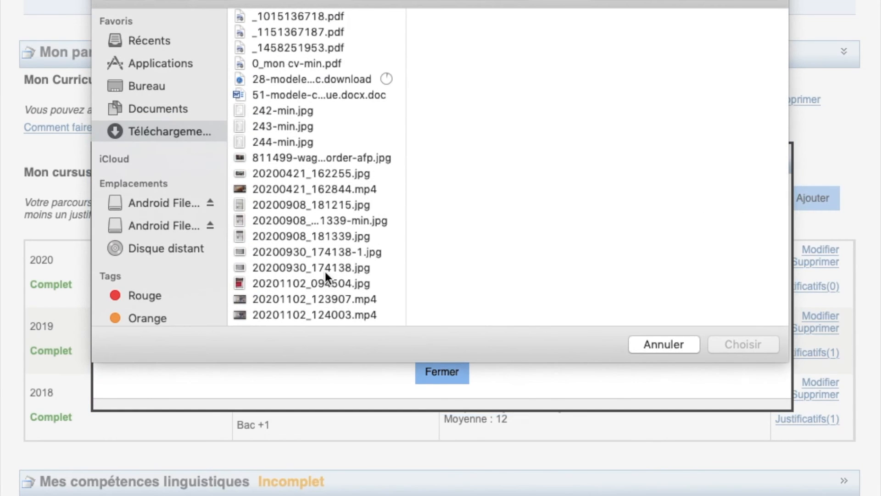
pyautogui.scroll(-20, 325, 271)
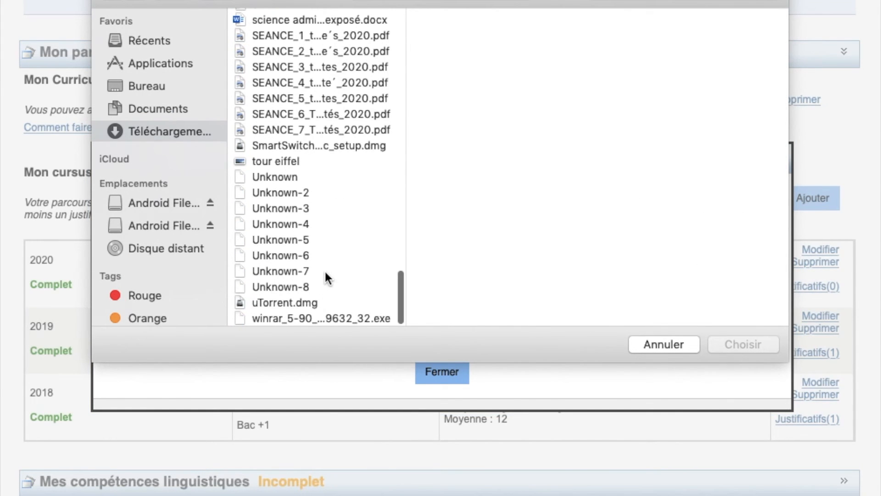
pyautogui.click(277, 161)
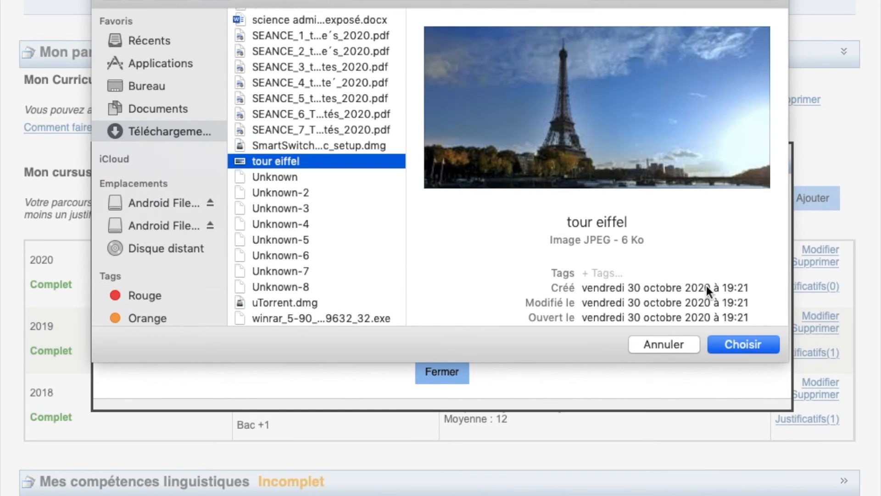
pyautogui.click(740, 340)
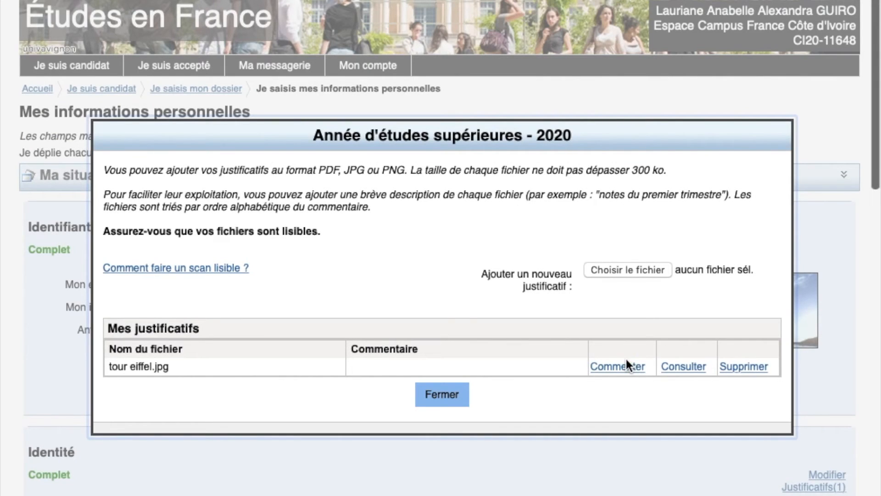
# Save the comment 'certificat de scolarité' on the file and close the window
pyautogui.click(626, 361)
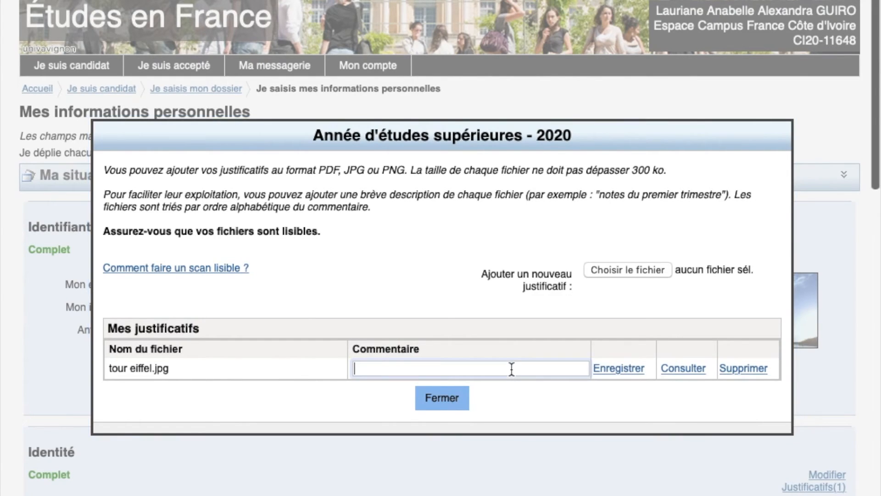
pyautogui.write('certifi')
pyautogui.write('cat de sc')
pyautogui.write('olat')
pyautogui.write('rité')
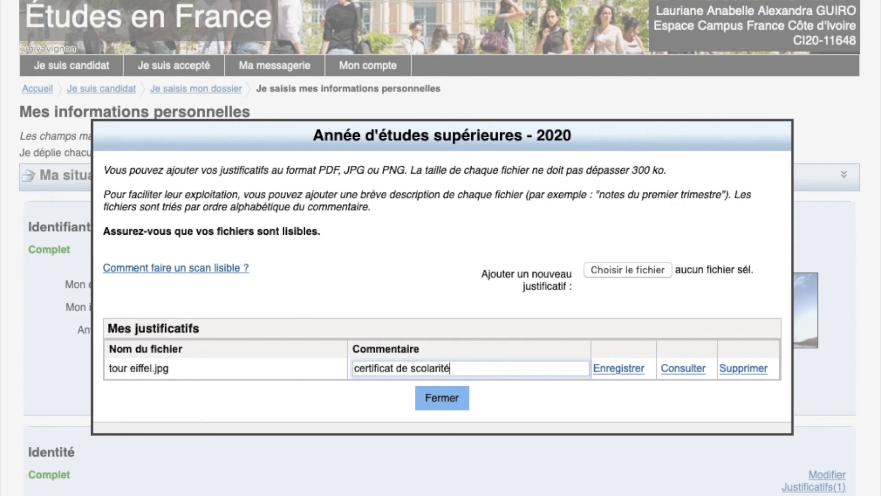
pyautogui.write(' L3')
pyautogui.press('BackSpace')
pyautogui.press('BackSpace')
pyautogui.press('BackSpace')
pyautogui.press('BackSpace')
pyautogui.press('BackSpace')
pyautogui.press('BackSpace')
pyautogui.press('BackSpace')
pyautogui.press('BackSpace')
pyautogui.press('BackSpace')
pyautogui.press('BackSpace')
pyautogui.press('BackSpace')
pyautogui.press('BackSpace')
pyautogui.press('BackSpace')
pyautogui.press('BackSpace')
pyautogui.press('BackSpace')
pyautogui.press('BackSpace')
pyautogui.press('BackSpace')
pyautogui.press('BackSpace')
pyautogui.press('BackSpace')
pyautogui.press('BackSpace')
pyautogui.press('BackSpace')
pyautogui.press('BackSpace')
pyautogui.press('BackSpace')
pyautogui.press('BackSpace')
pyautogui.press('BackSpace')
pyautogui.press('BackSpace')
pyautogui.write('a')
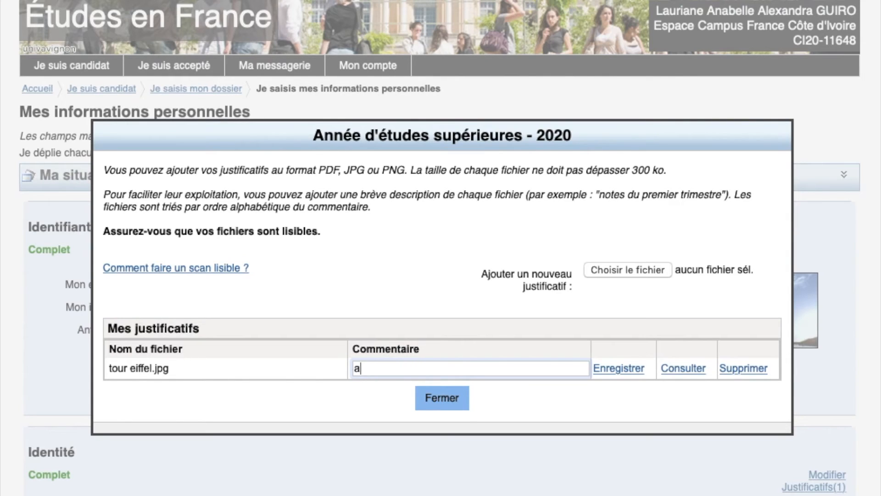
pyautogui.write('ttestation de s')
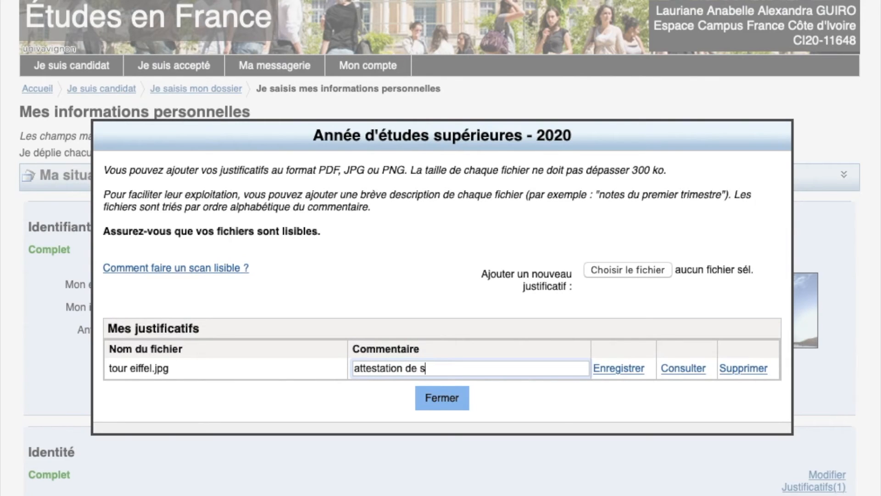
pyautogui.write('tage')
pyautogui.press('BackSpace')
pyautogui.press('BackSpace')
pyautogui.press('BackSpace')
pyautogui.press('BackSpace')
pyautogui.press('BackSpace')
pyautogui.press('BackSpace')
pyautogui.press('BackSpace')
pyautogui.press('BackSpace')
pyautogui.press('BackSpace')
pyautogui.press('BackSpace')
pyautogui.press('BackSpace')
pyautogui.press('BackSpace')
pyautogui.press('BackSpace')
pyautogui.press('BackSpace')
pyautogui.press('BackSpace')
pyautogui.press('BackSpace')
pyautogui.press('BackSpace')
pyautogui.press('BackSpace')
pyautogui.press('BackSpace')
pyautogui.press('BackSpace')
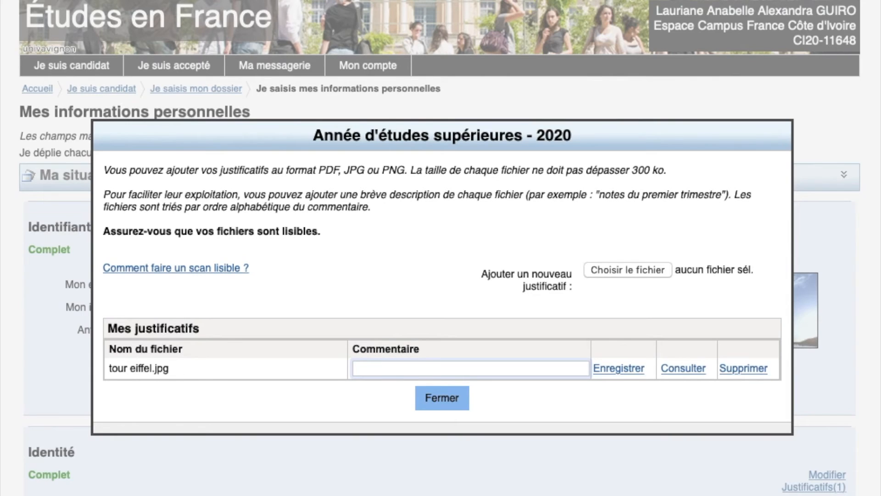
pyautogui.write('justificatif de froma')
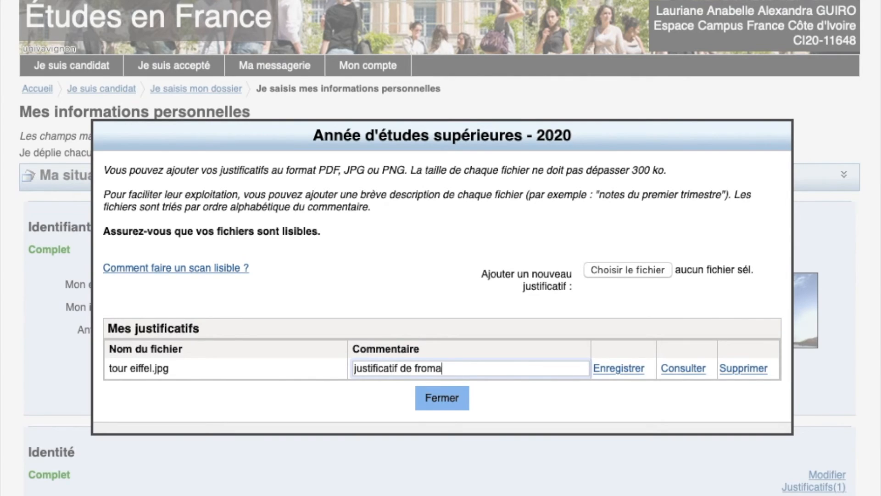
pyautogui.write('tion en anglais etc')
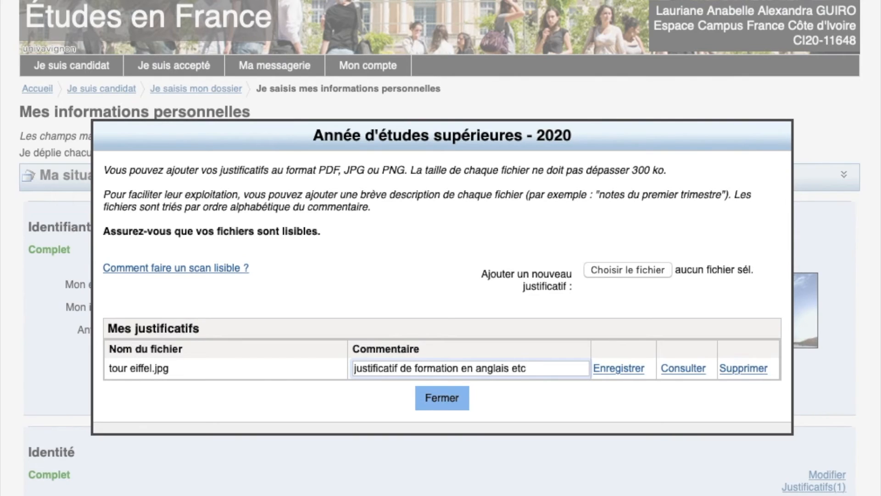
pyautogui.write('...')
pyautogui.press('BackSpace')
pyautogui.press('BackSpace')
pyautogui.press('BackSpace')
pyautogui.press('BackSpace')
pyautogui.press('BackSpace')
pyautogui.press('BackSpace')
pyautogui.press('BackSpace')
pyautogui.press('BackSpace')
pyautogui.press('BackSpace')
pyautogui.press('BackSpace')
pyautogui.press('BackSpace')
pyautogui.press('BackSpace')
pyautogui.press('BackSpace')
pyautogui.press('BackSpace')
pyautogui.press('BackSpace')
pyautogui.press('BackSpace')
pyautogui.press('BackSpace')
pyautogui.press('BackSpace')
pyautogui.press('BackSpace')
pyautogui.press('BackSpace')
pyautogui.press('BackSpace')
pyautogui.press('BackSpace')
pyautogui.press('BackSpace')
pyautogui.press('BackSpace')
pyautogui.press('BackSpace')
pyautogui.press('BackSpace')
pyautogui.press('BackSpace')
pyautogui.press('BackSpace')
pyautogui.press('BackSpace')
pyautogui.press('BackSpace')
pyautogui.press('BackSpace')
pyautogui.press('BackSpace')
pyautogui.press('BackSpace')
pyautogui.press('BackSpace')
pyautogui.press('BackSpace')
pyautogui.press('BackSpace')
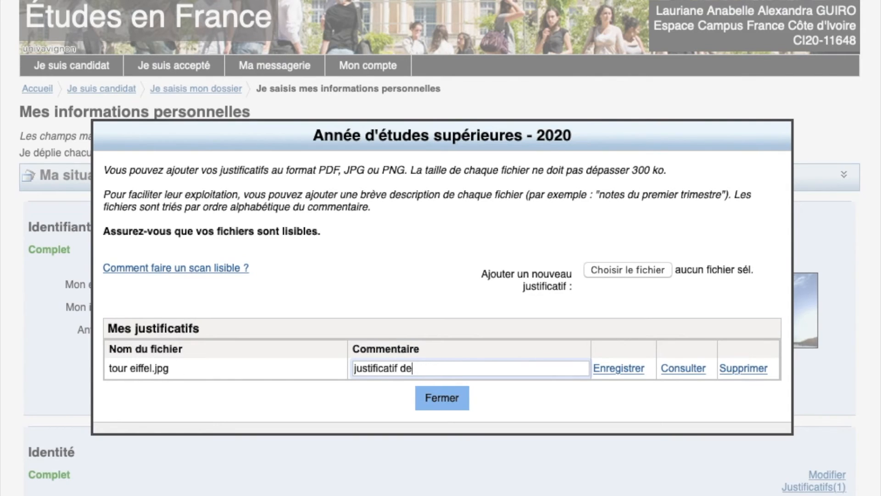
pyautogui.press('BackSpace')
pyautogui.press('BackSpace')
pyautogui.press('BackSpace')
pyautogui.write('certif')
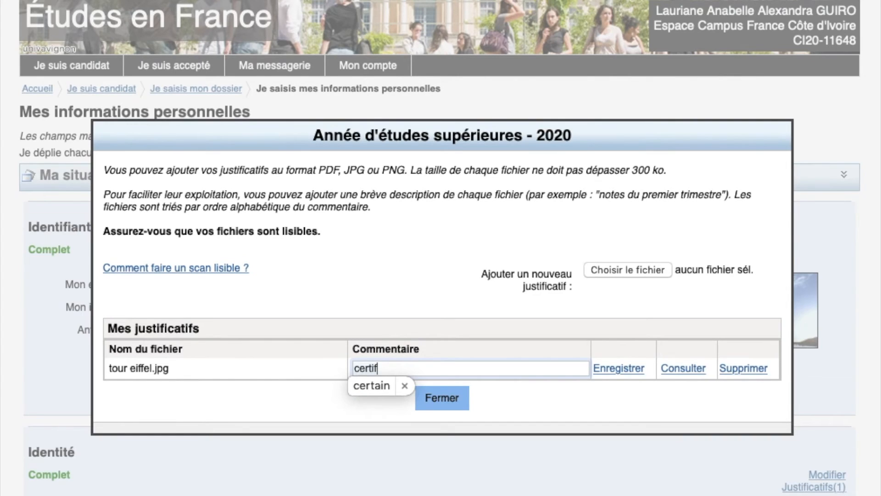
pyautogui.write('icat ')
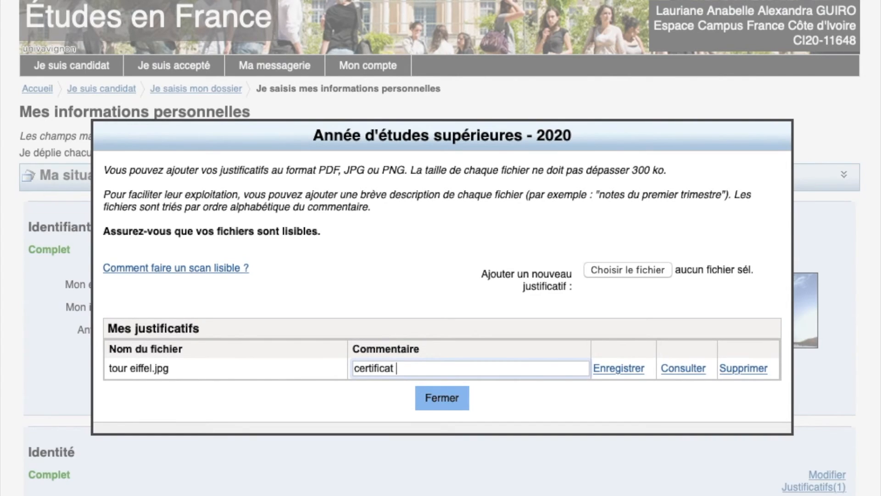
pyautogui.write('de scolarité')
pyautogui.click(618, 372)
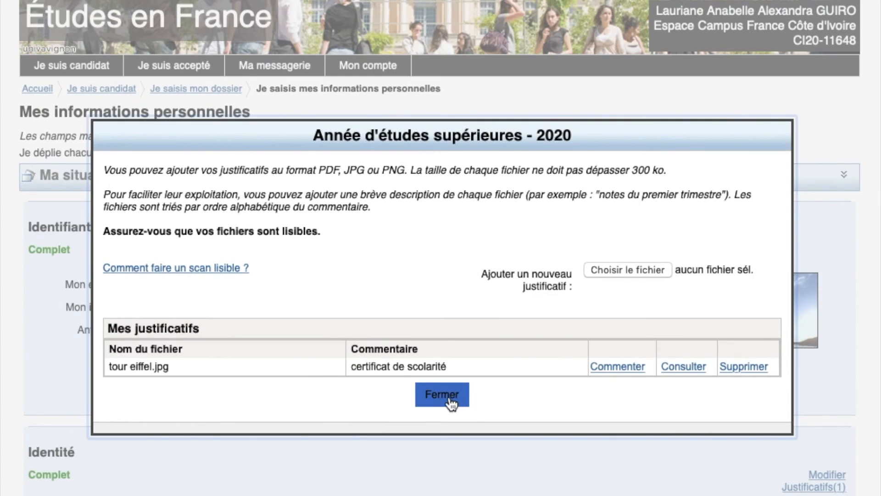
pyautogui.click(449, 402)
pyautogui.scroll(-10, 449, 404)
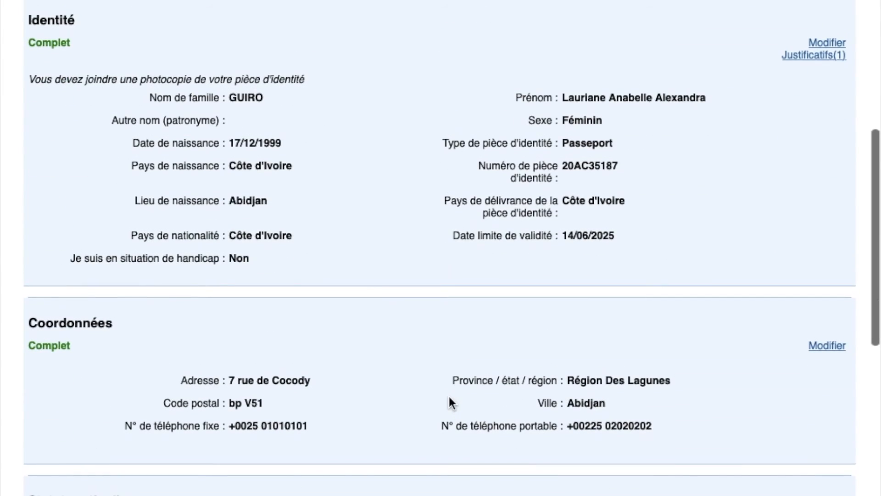
pyautogui.scroll(9, 196, 131)
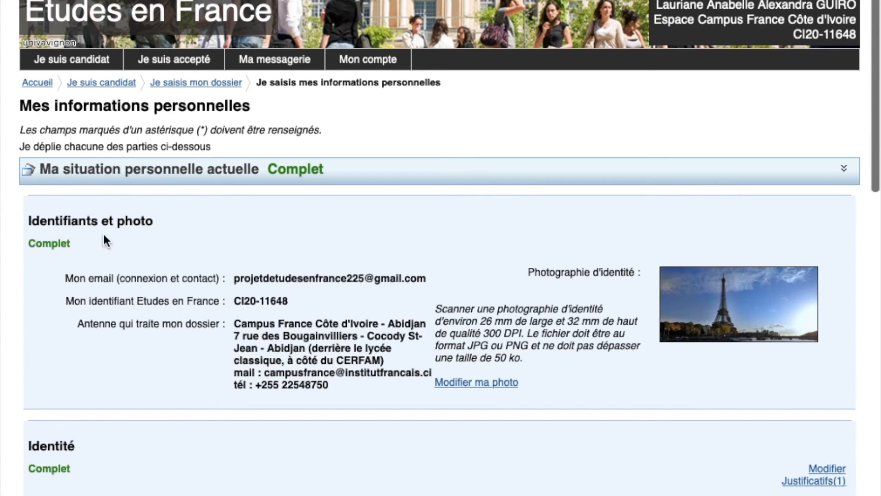
pyautogui.scroll(-5, 49, 256)
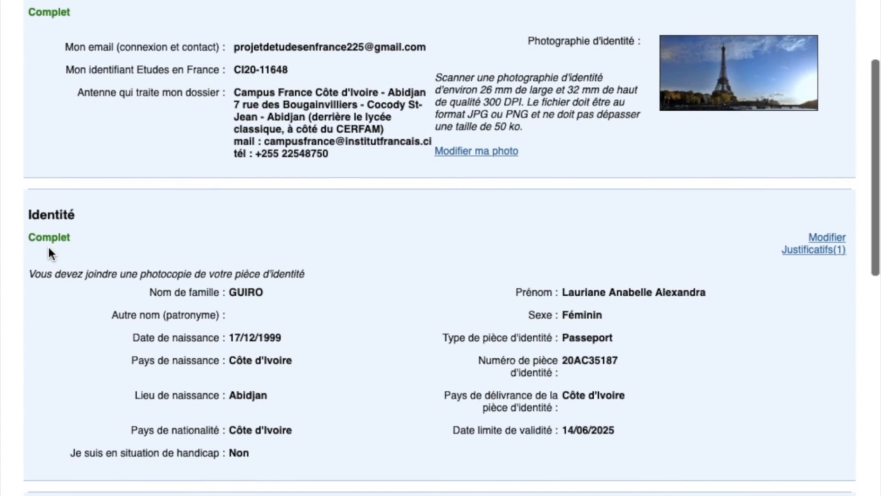
pyautogui.scroll(-7, 49, 247)
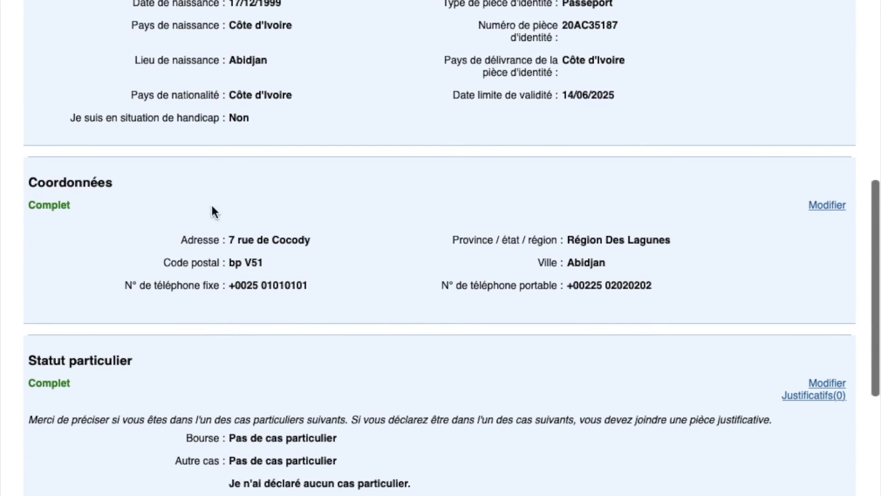
pyautogui.scroll(-4, 73, 230)
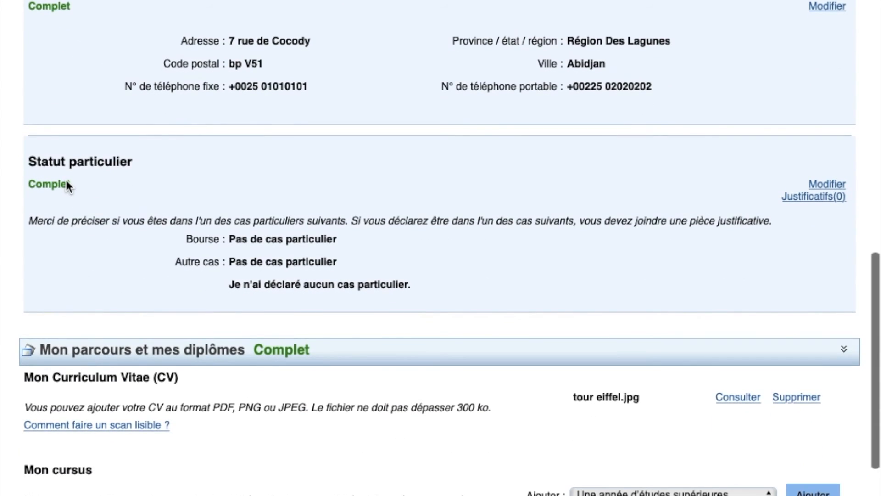
pyautogui.scroll(-3, 68, 180)
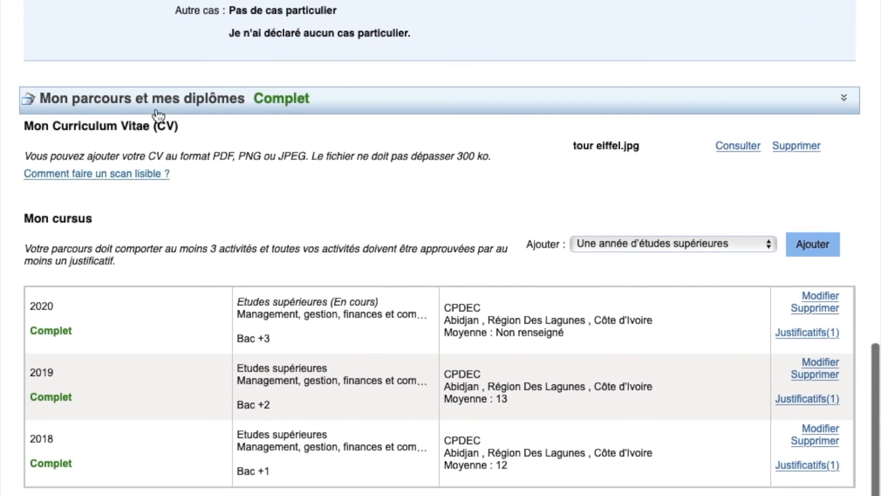
pyautogui.scroll(-2, 665, 229)
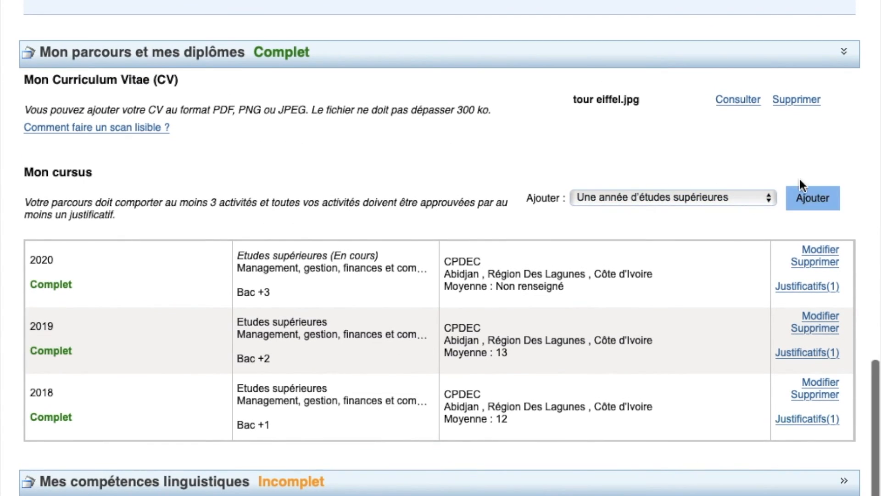
# Expand Mes compétences linguistiques, check the French test types, and start editing the French level
pyautogui.click(555, 484)
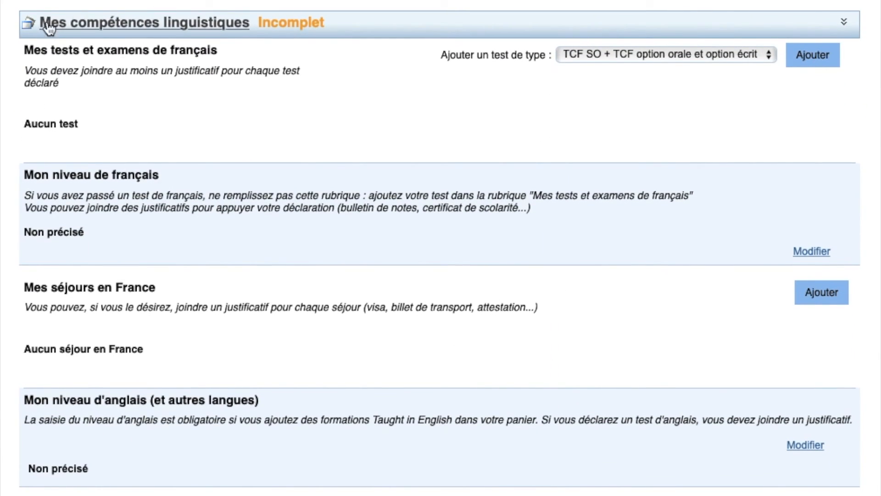
pyautogui.click(615, 59)
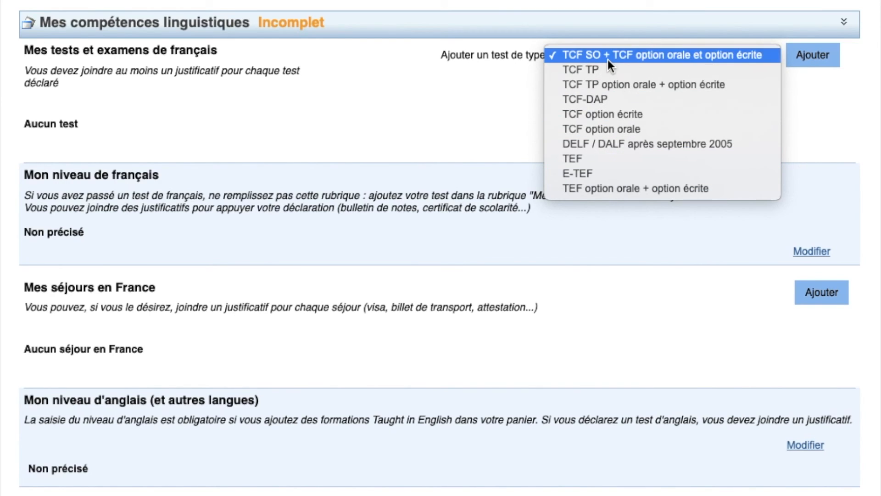
pyautogui.click(342, 85)
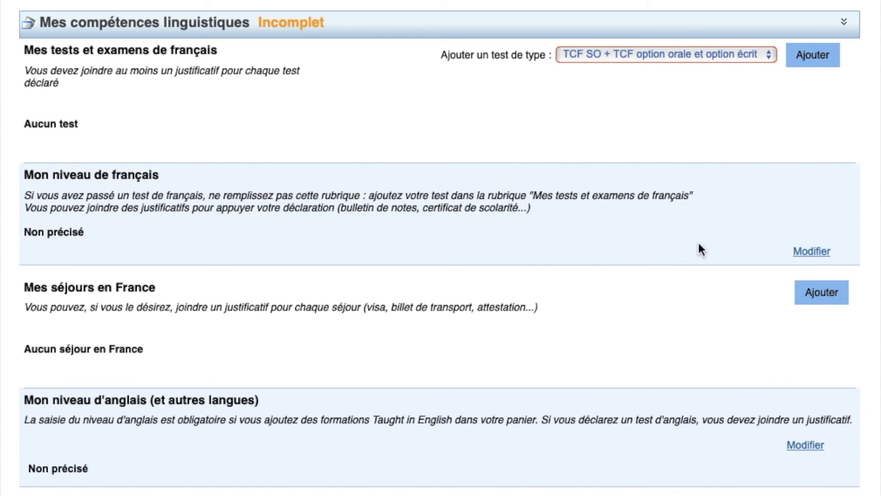
pyautogui.click(813, 257)
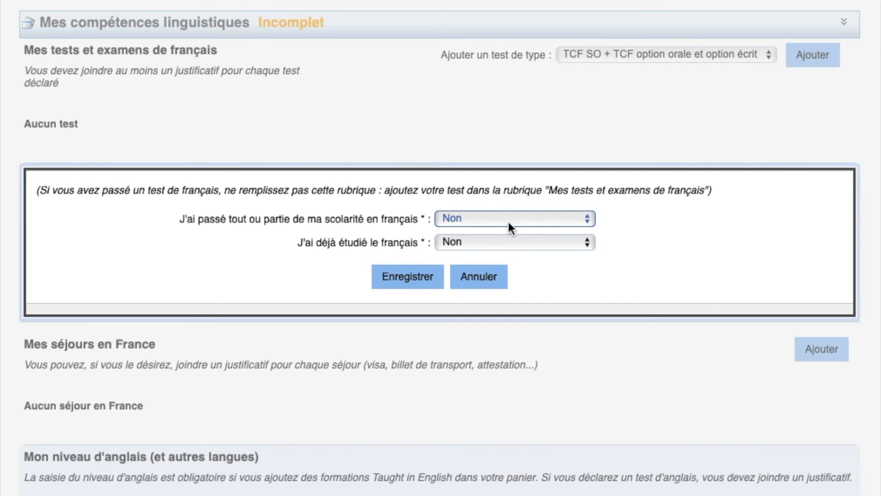
# Answer Oui to both schooling-in-French and studied-French questions
pyautogui.click(508, 219)
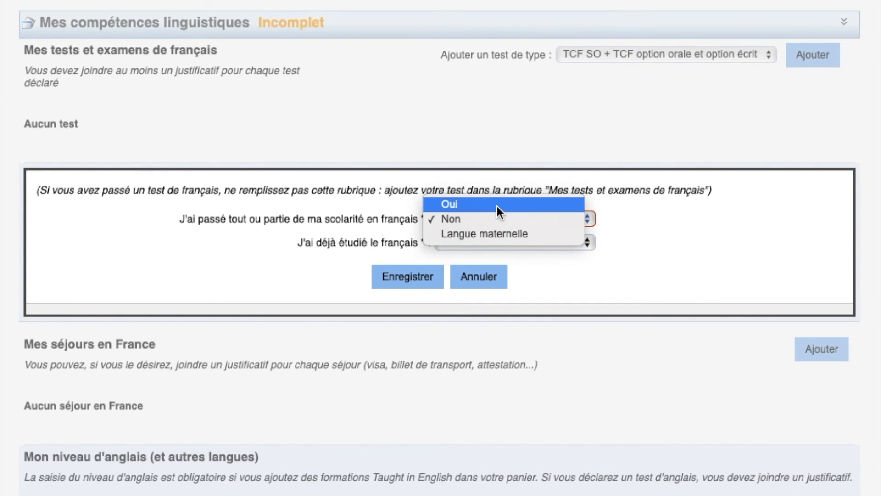
pyautogui.click(497, 204)
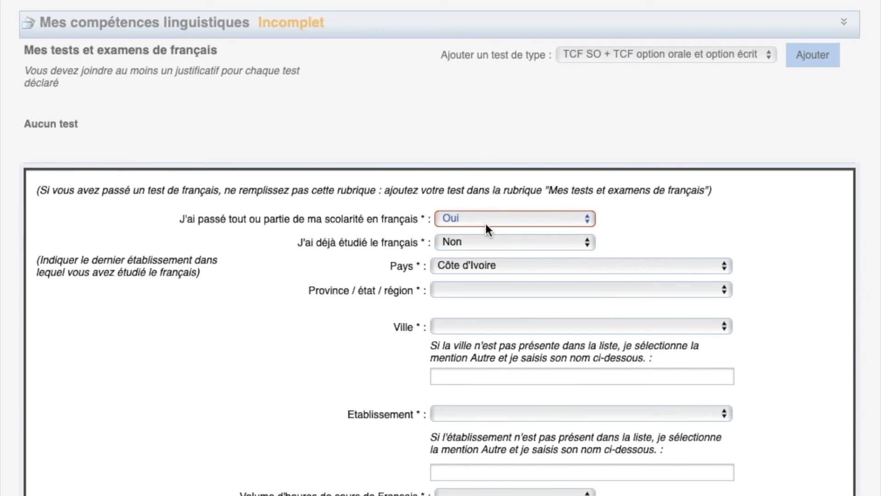
pyautogui.click(488, 215)
pyautogui.click(475, 250)
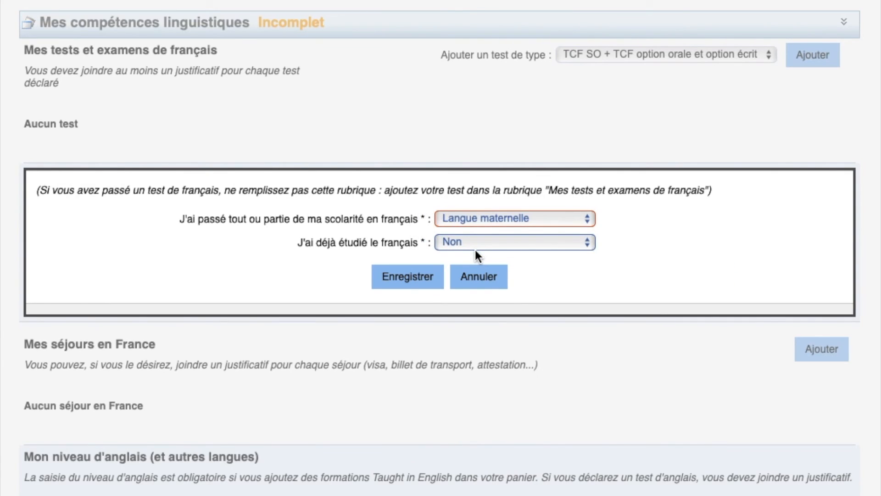
pyautogui.click(487, 218)
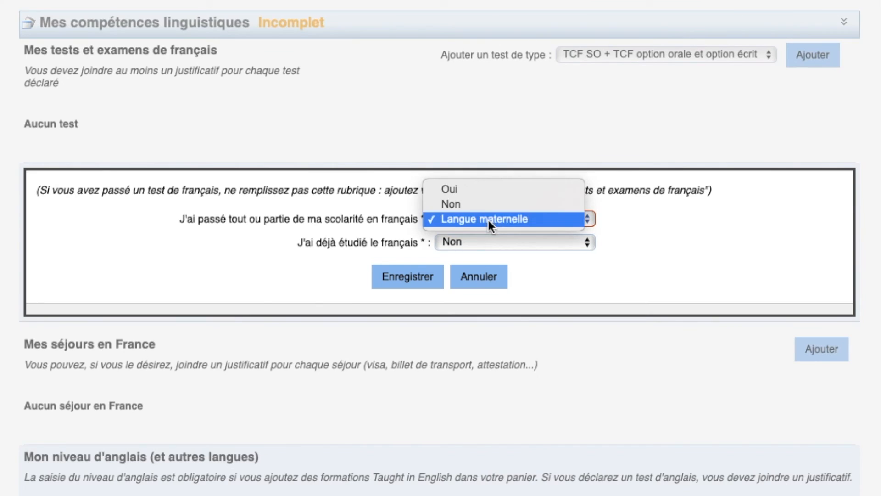
pyautogui.click(479, 188)
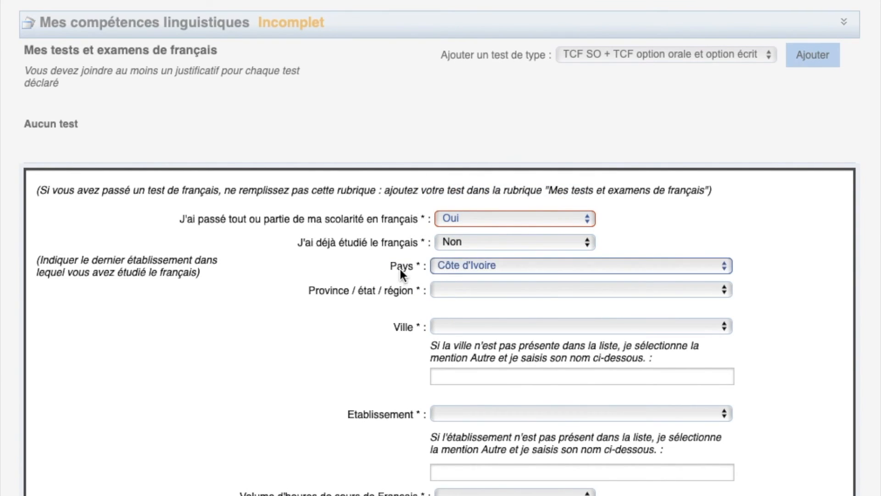
pyautogui.click(465, 241)
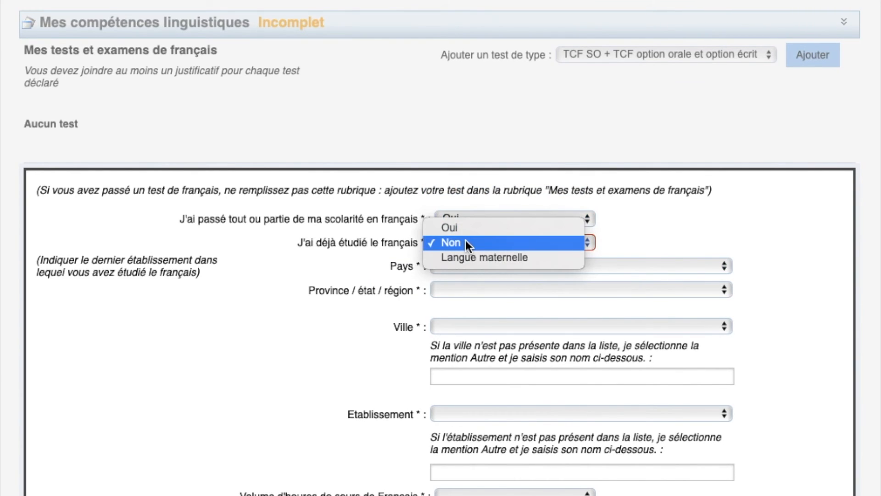
pyautogui.click(464, 232)
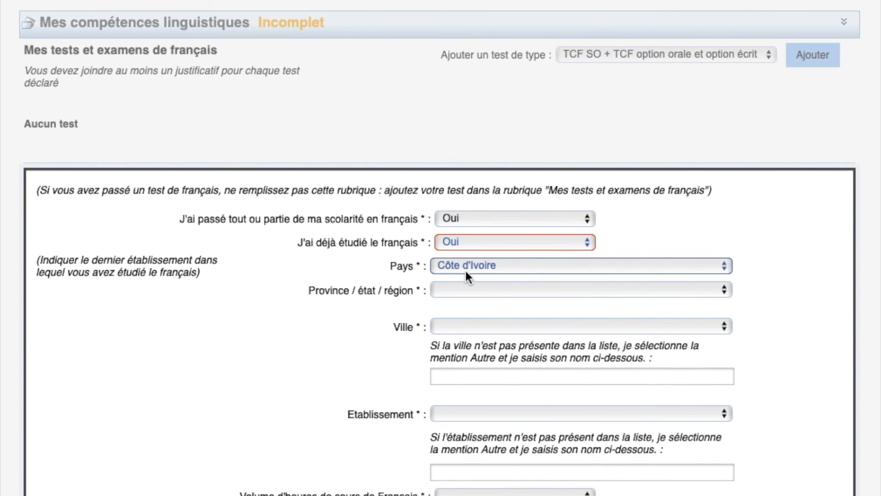
# Choose Région Des Lagunes, city Abidjan and school Collège ND Plateau
pyautogui.click(468, 289)
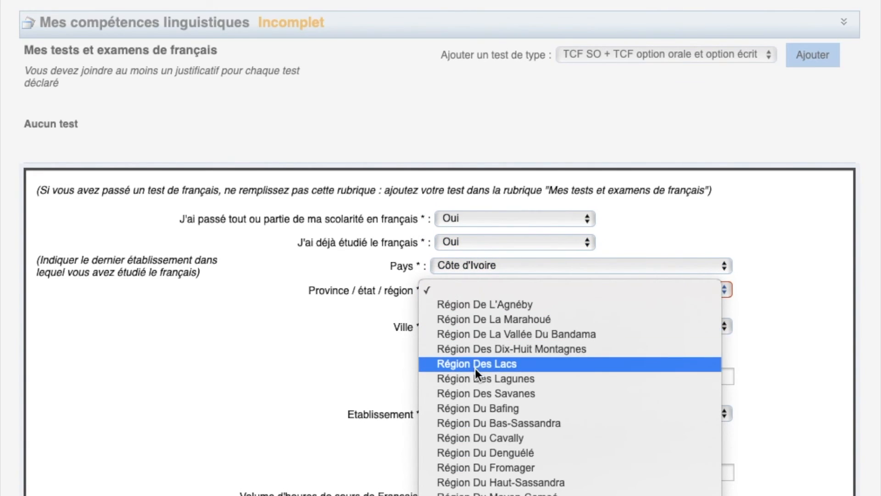
pyautogui.click(517, 379)
pyautogui.scroll(-3, 516, 377)
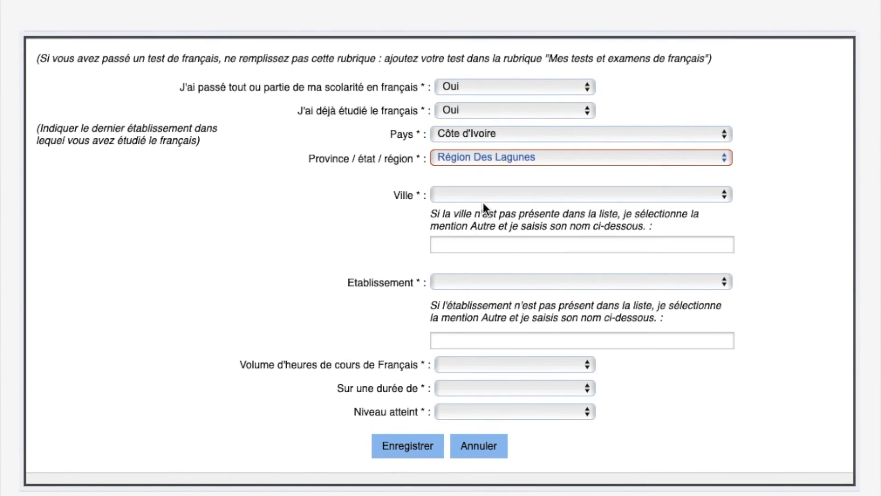
pyautogui.click(482, 197)
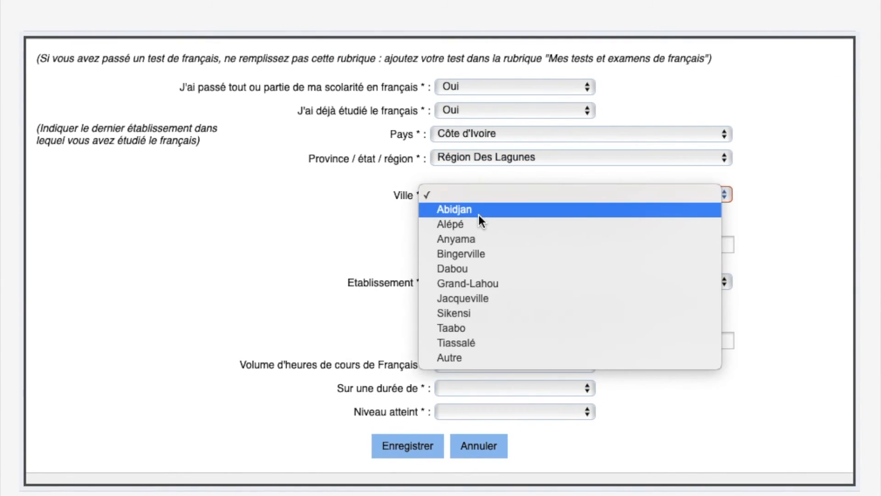
pyautogui.click(478, 212)
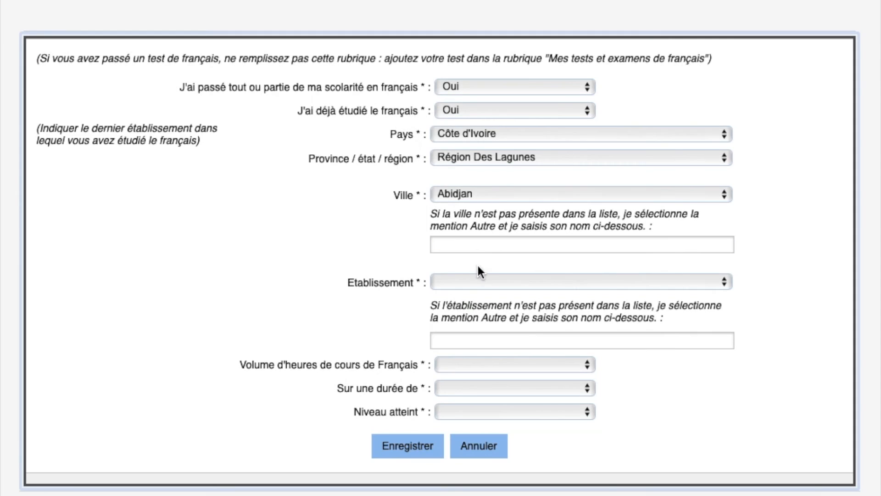
pyautogui.click(472, 283)
pyautogui.scroll(-12, 494, 420)
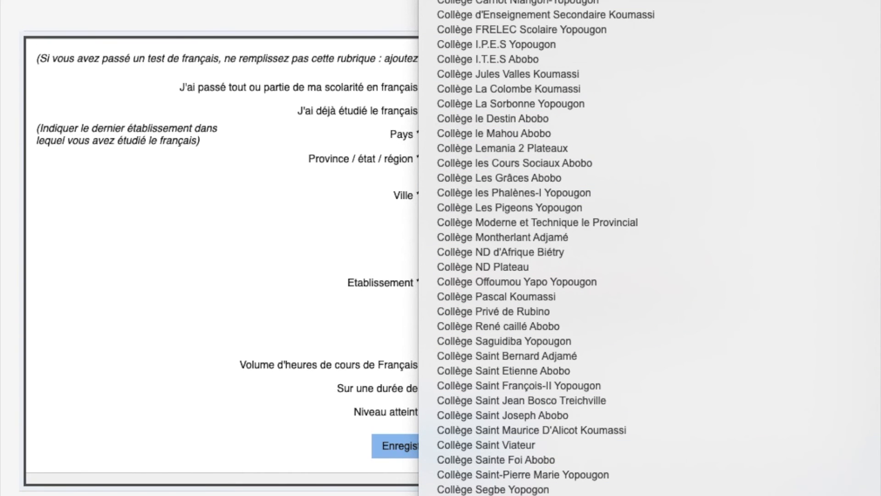
pyautogui.scroll(-1, 523, 343)
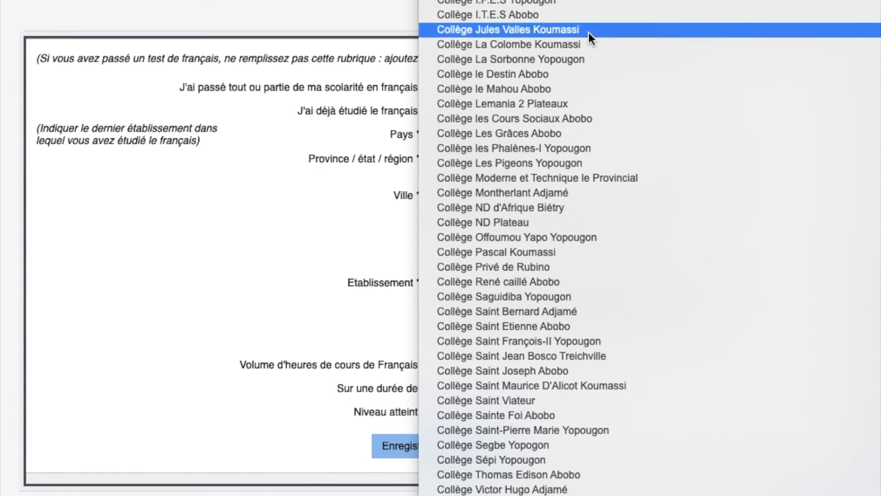
pyautogui.click(528, 223)
pyautogui.press('Tab')
pyautogui.press('Tab')
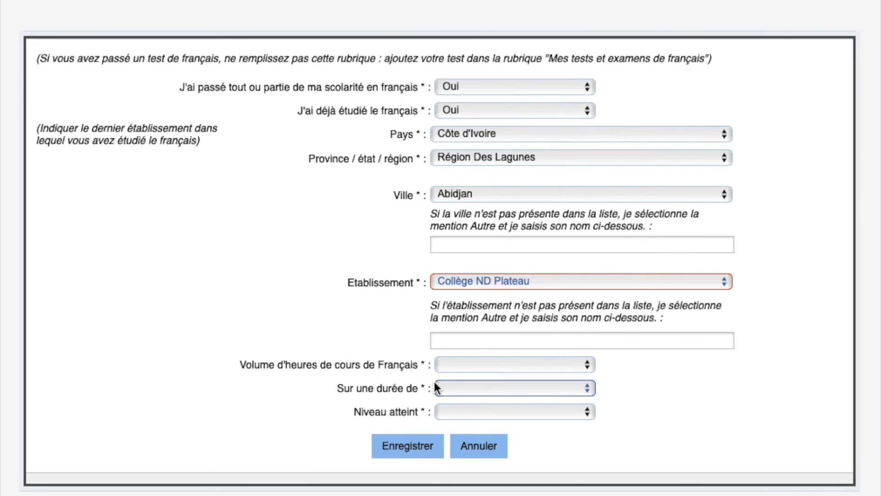
# Record Plus de 1000 heures over 4 ans et plus, level Avancé, and save the French level
pyautogui.click(445, 365)
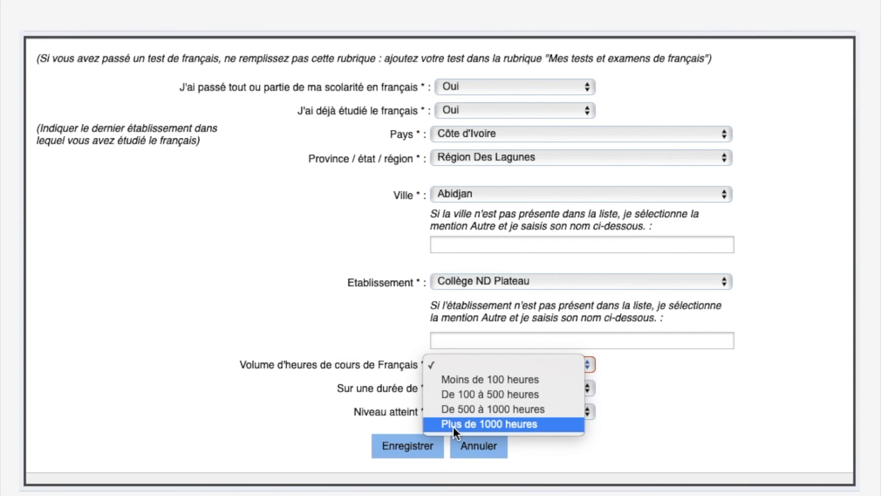
pyautogui.click(454, 425)
pyautogui.click(454, 391)
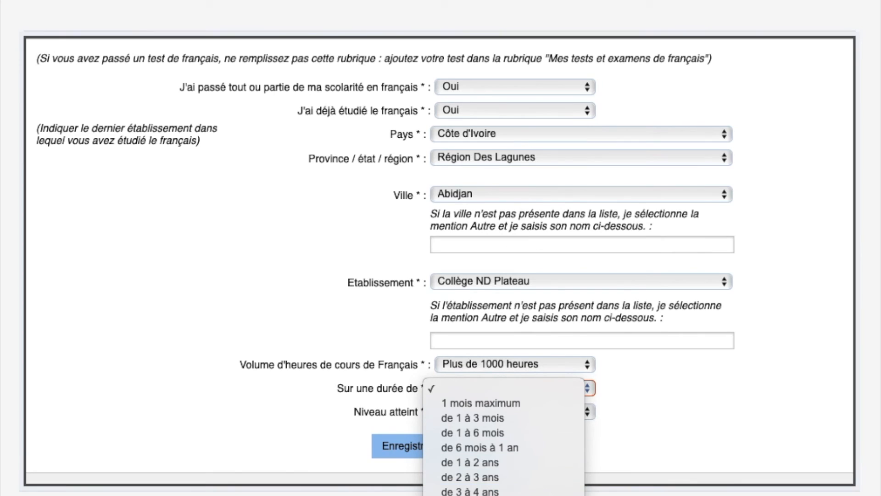
pyautogui.click(459, 495)
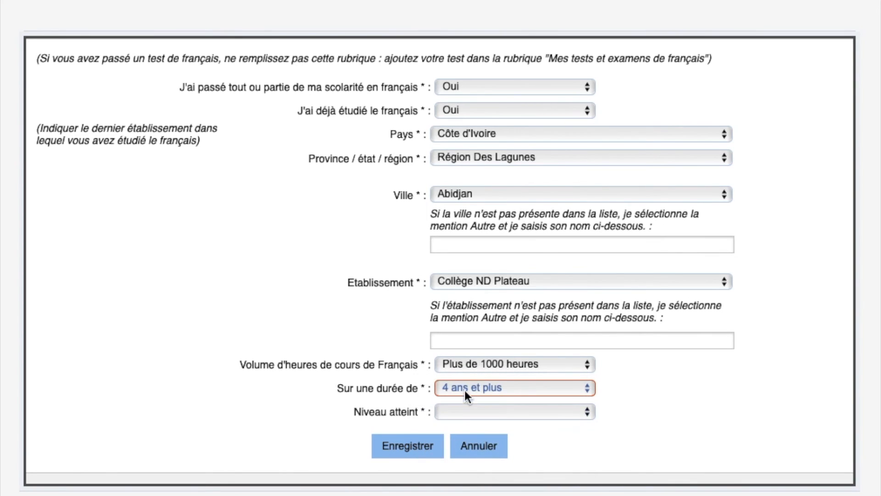
pyautogui.click(464, 413)
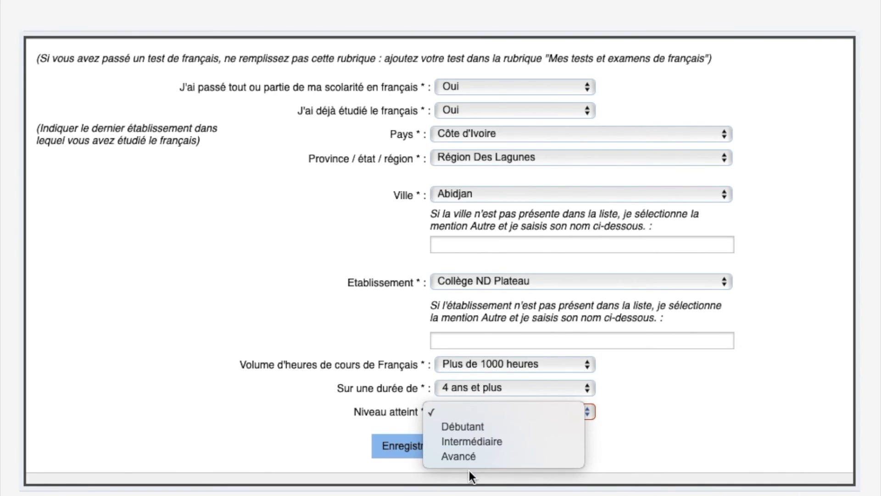
pyautogui.click(471, 456)
pyautogui.click(437, 443)
pyautogui.scroll(-3, 438, 445)
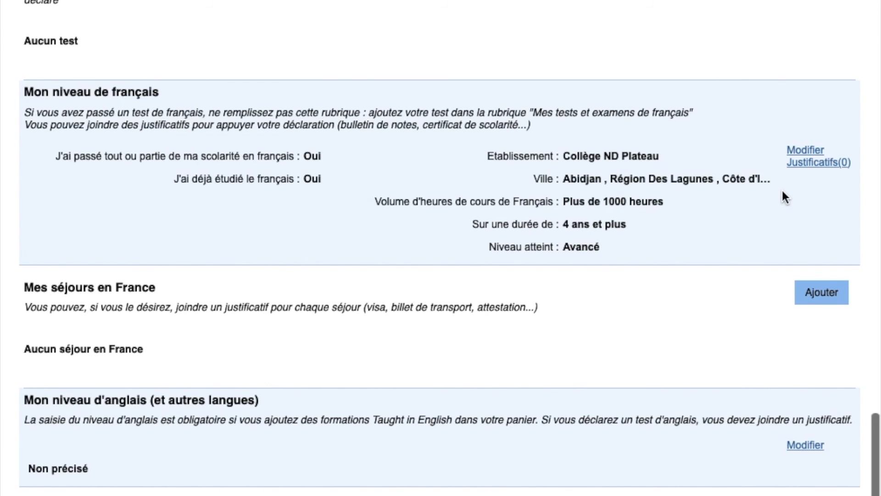
# Check the French level's empty supporting documents, then open the form for adding a stay in France
pyautogui.scroll(4, 471, 175)
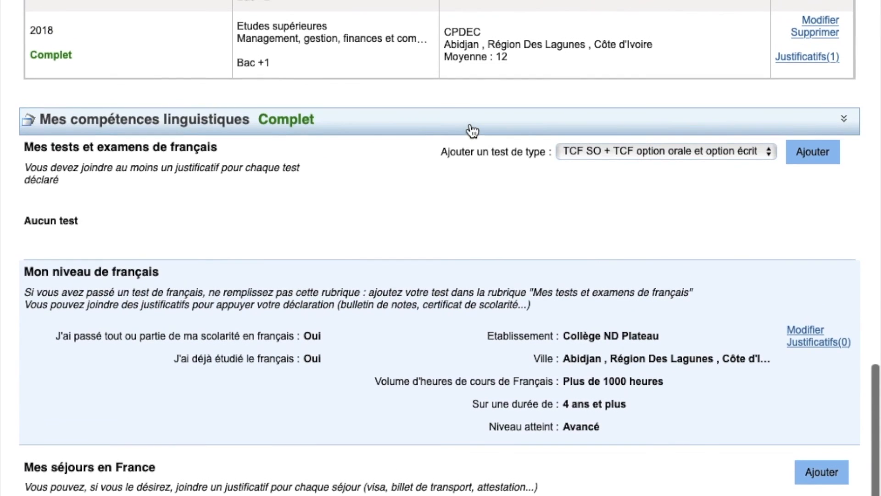
pyautogui.scroll(-4, 471, 131)
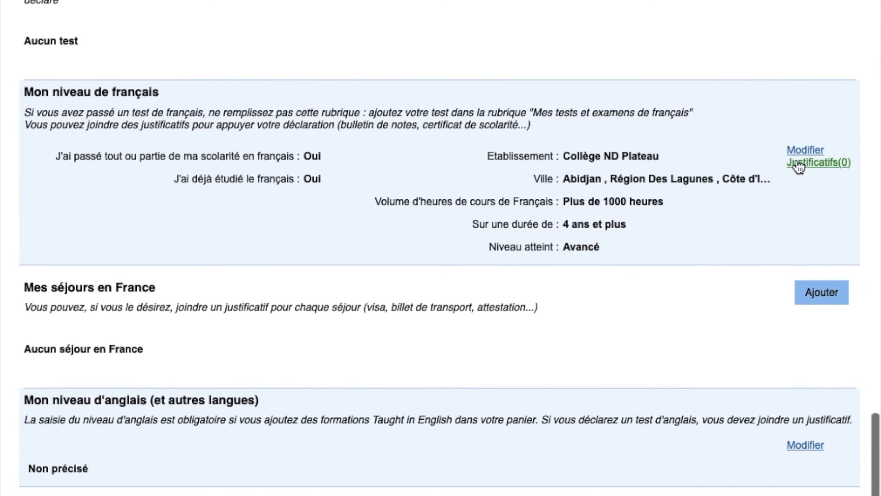
pyautogui.click(826, 164)
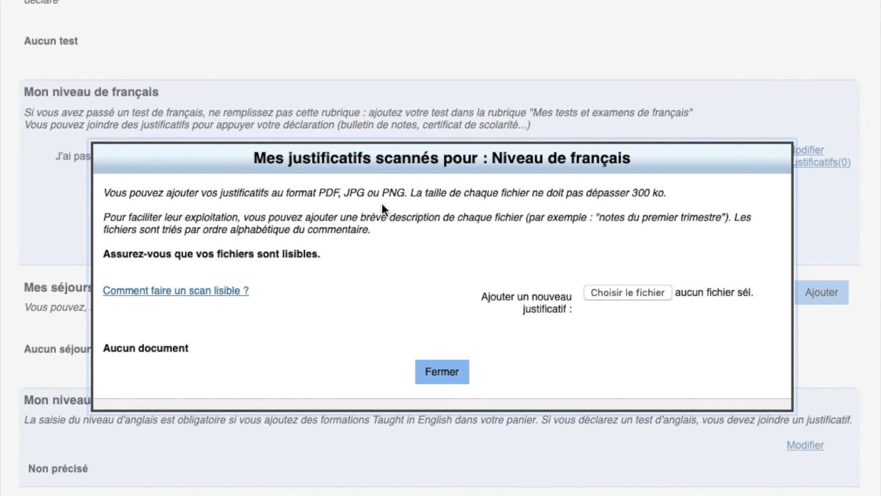
pyautogui.click(435, 380)
pyautogui.scroll(-1, 435, 390)
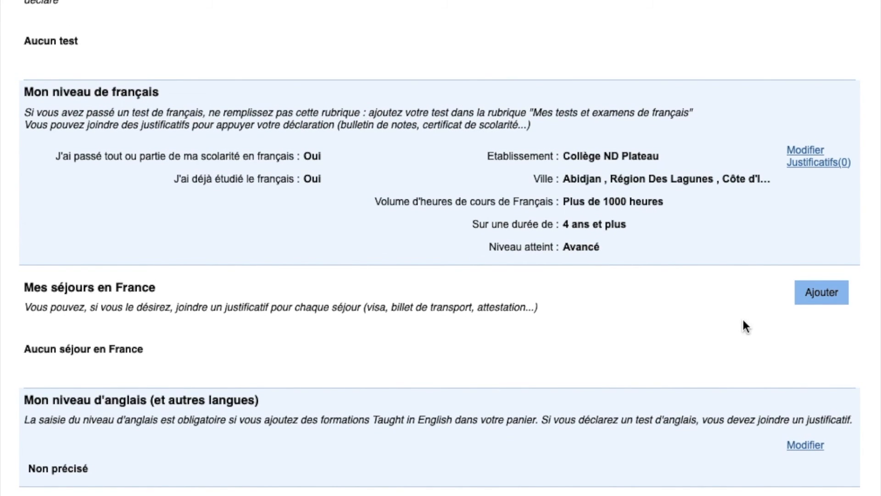
pyautogui.click(812, 286)
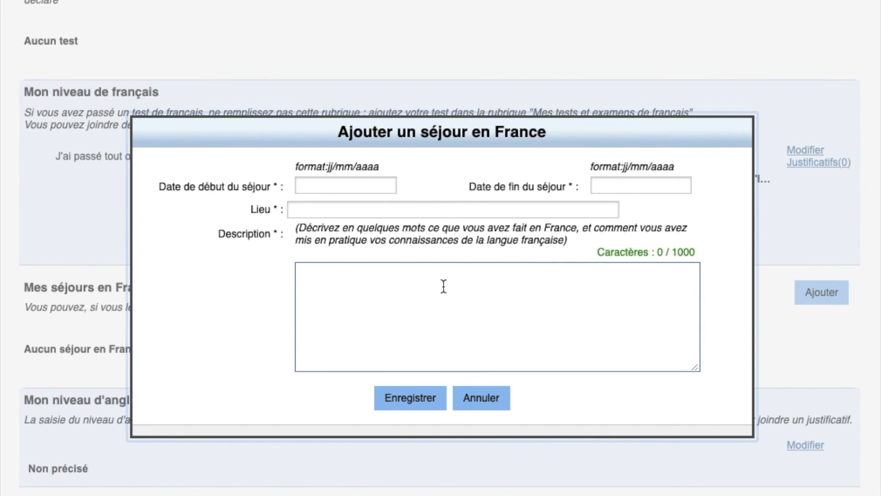
# Enter stay dates from 03/03/2019 to 04/04/2019
pyautogui.click(342, 186)
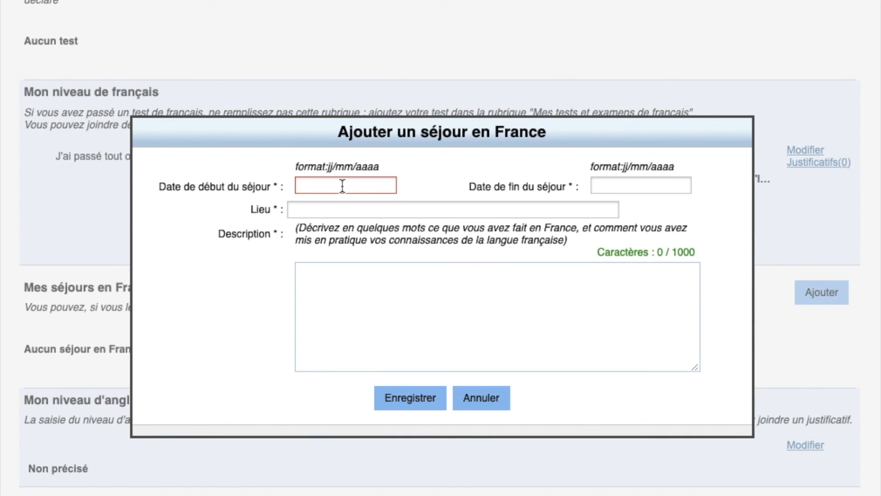
pyautogui.write('03/03/2019')
pyautogui.click(629, 188)
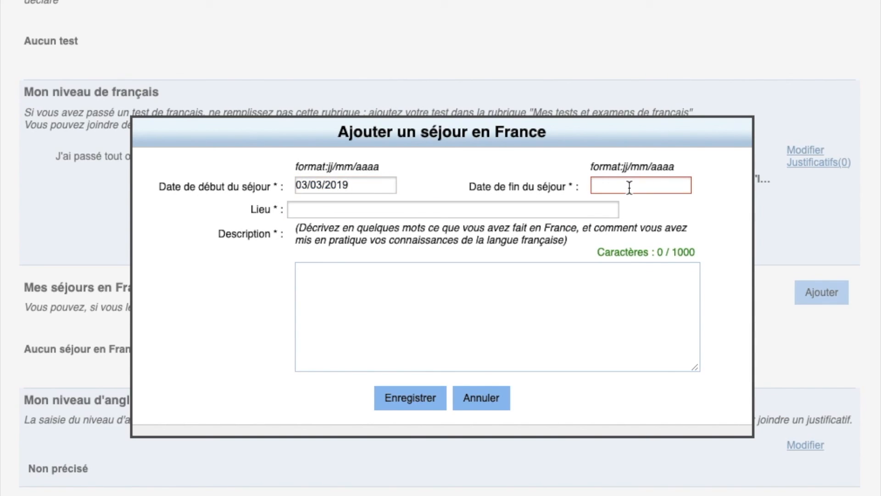
pyautogui.write('04/04/2019')
# Give Evry as the place, describe it 'visite touristique avec ma famille', then discard the stay
pyautogui.click(448, 209)
pyautogui.write('Evry')
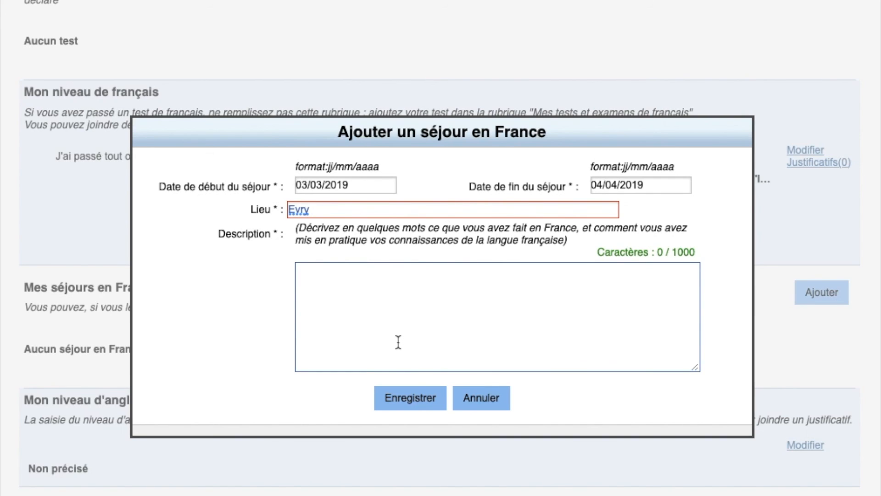
pyautogui.click(387, 312)
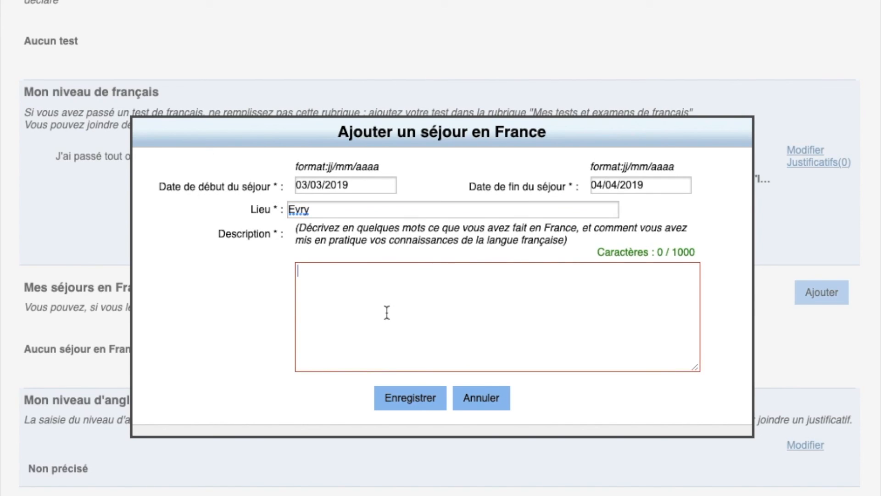
pyautogui.write('visite tour')
pyautogui.write('istique')
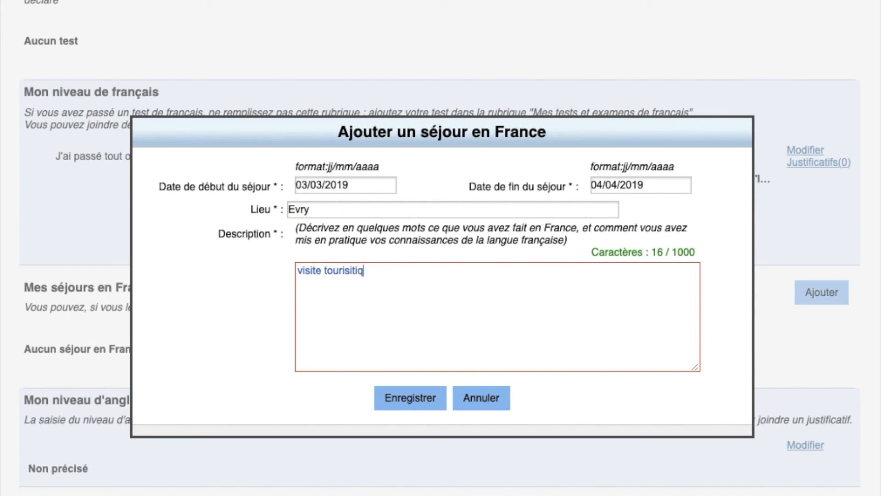
pyautogui.write(' avec')
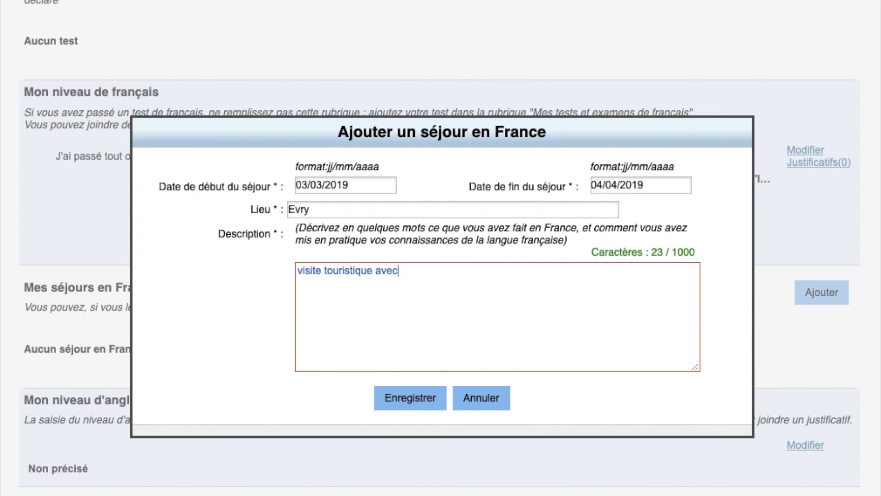
pyautogui.write(' ma famille')
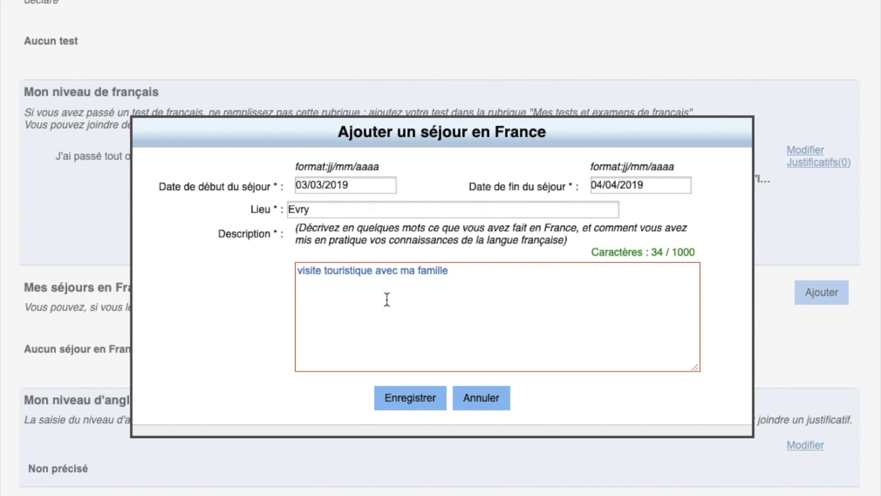
pyautogui.click(494, 403)
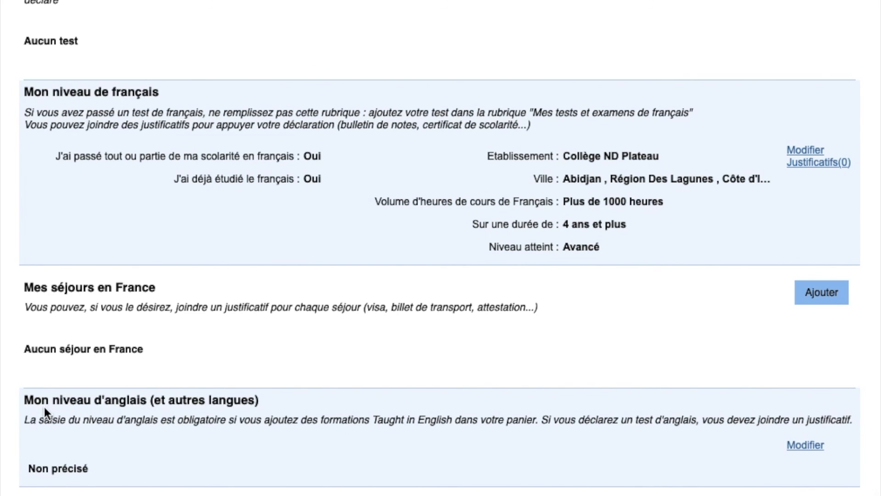
# In the English section, answer Oui to having studied English and select IELTS as the exam
pyautogui.click(807, 445)
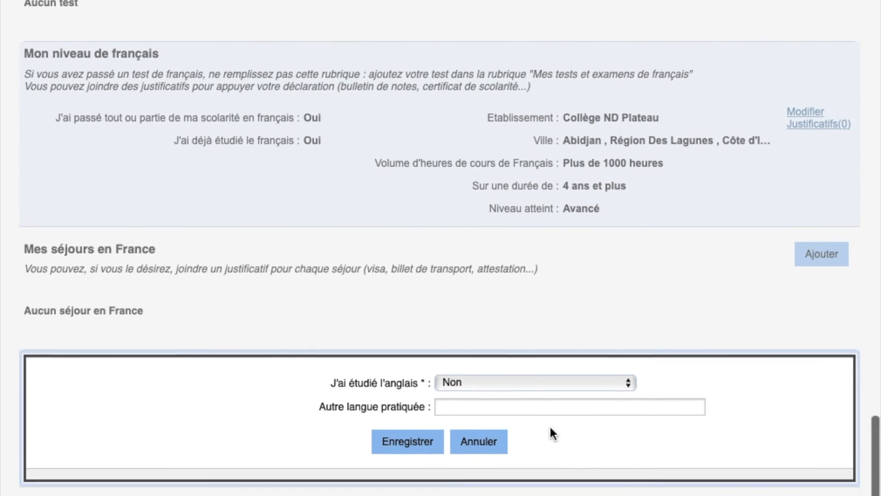
pyautogui.click(505, 383)
pyautogui.click(499, 368)
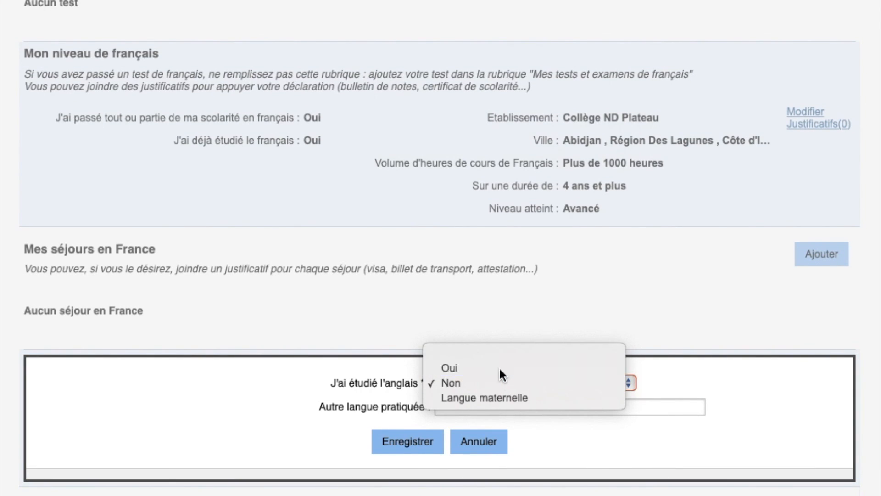
pyautogui.click(497, 405)
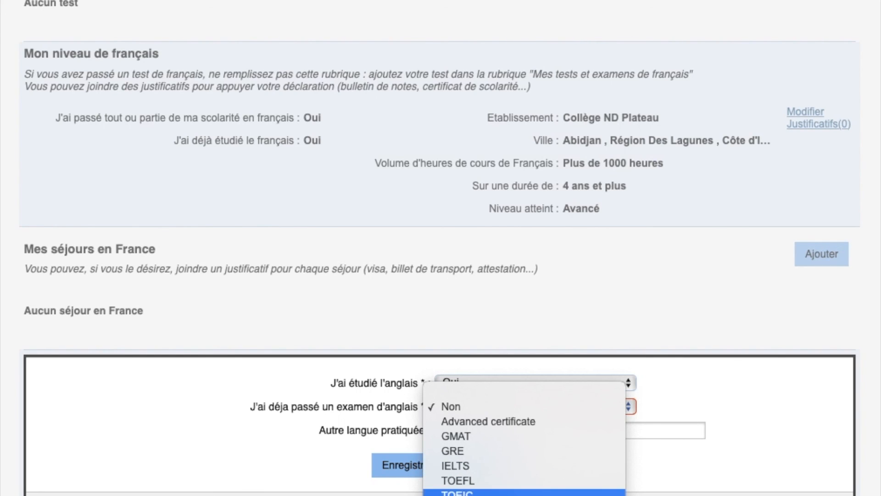
pyautogui.click(358, 489)
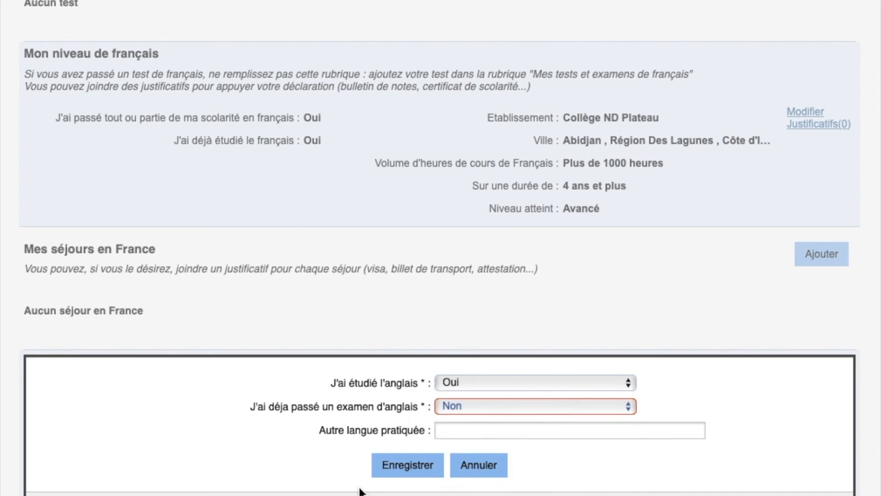
pyautogui.click(454, 407)
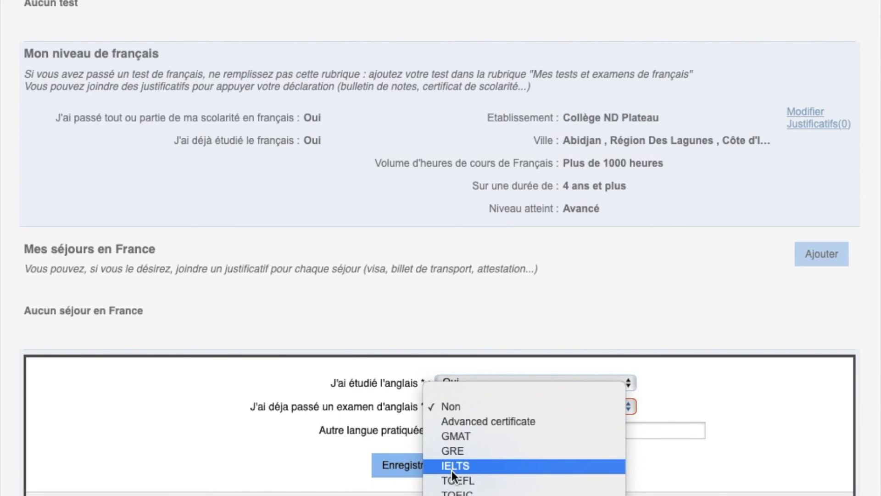
pyautogui.click(453, 472)
# Enter an IELTS score of 350 out of 450 and set the exam year to 2019
pyautogui.click(442, 431)
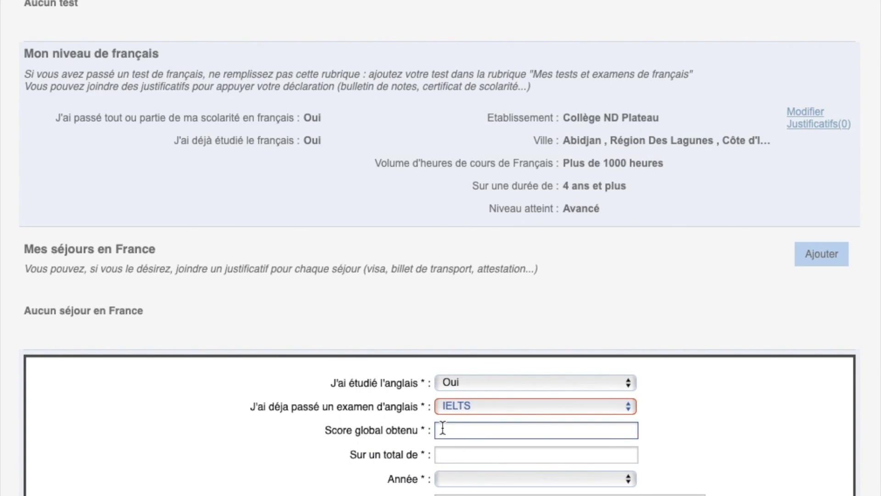
pyautogui.write('350')
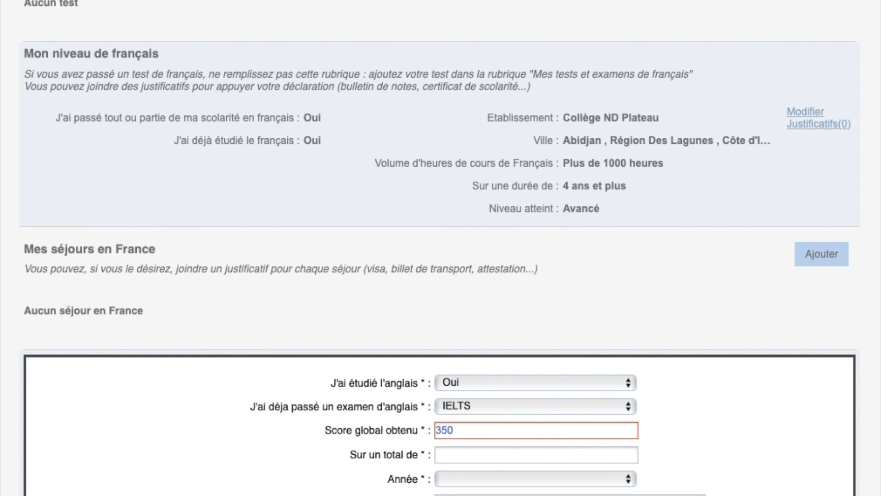
pyautogui.click(454, 456)
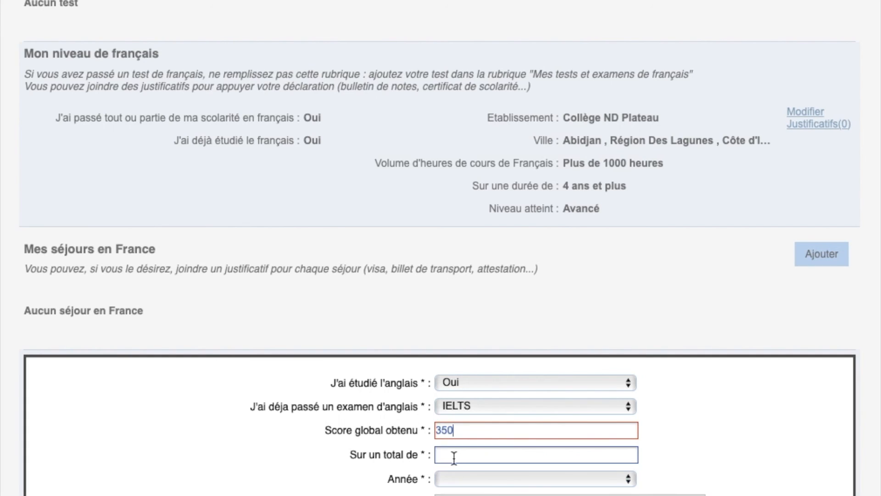
pyautogui.write('450')
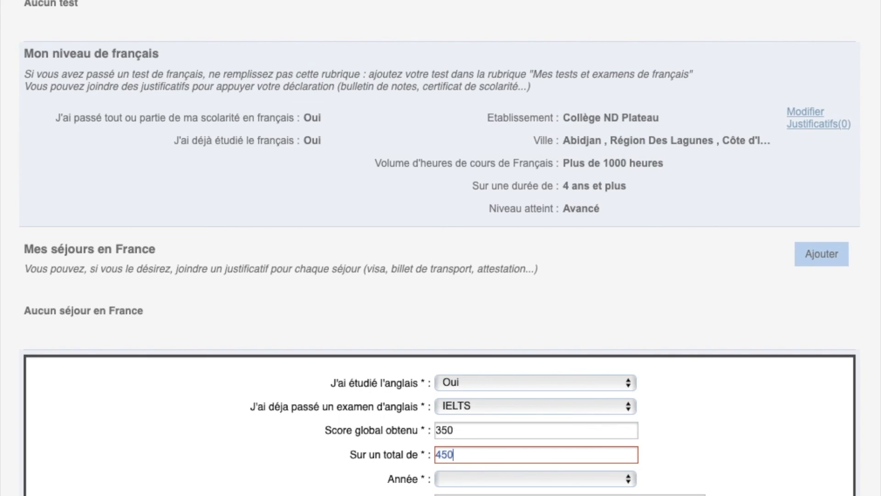
pyautogui.click(468, 482)
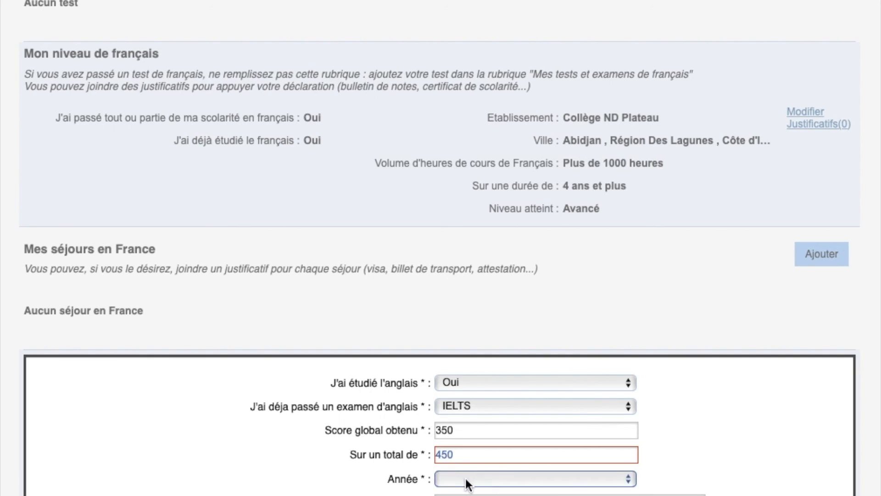
pyautogui.click(465, 493)
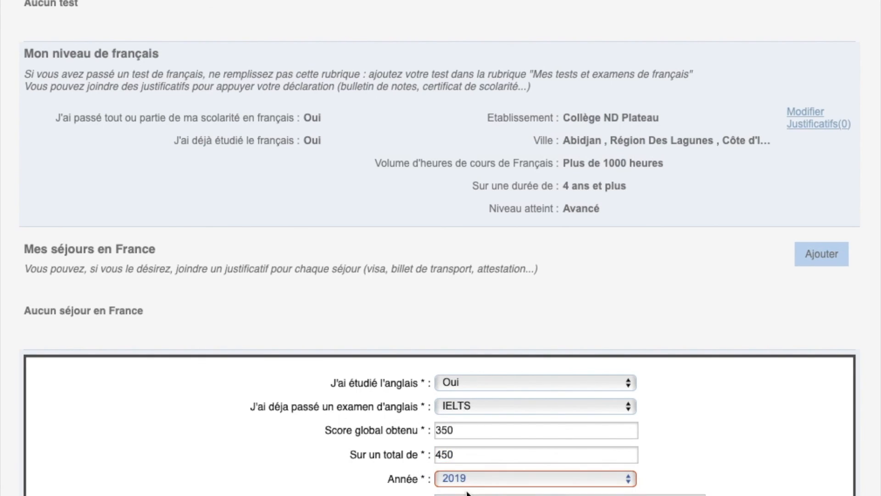
pyautogui.click(466, 494)
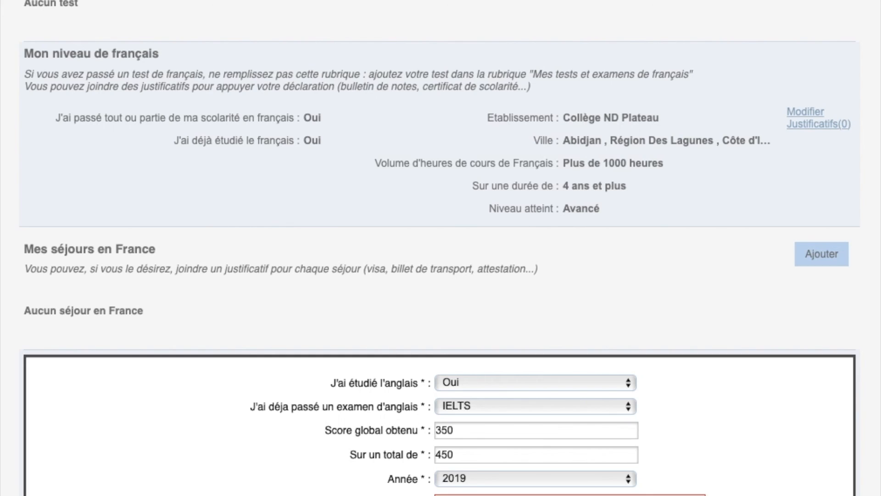